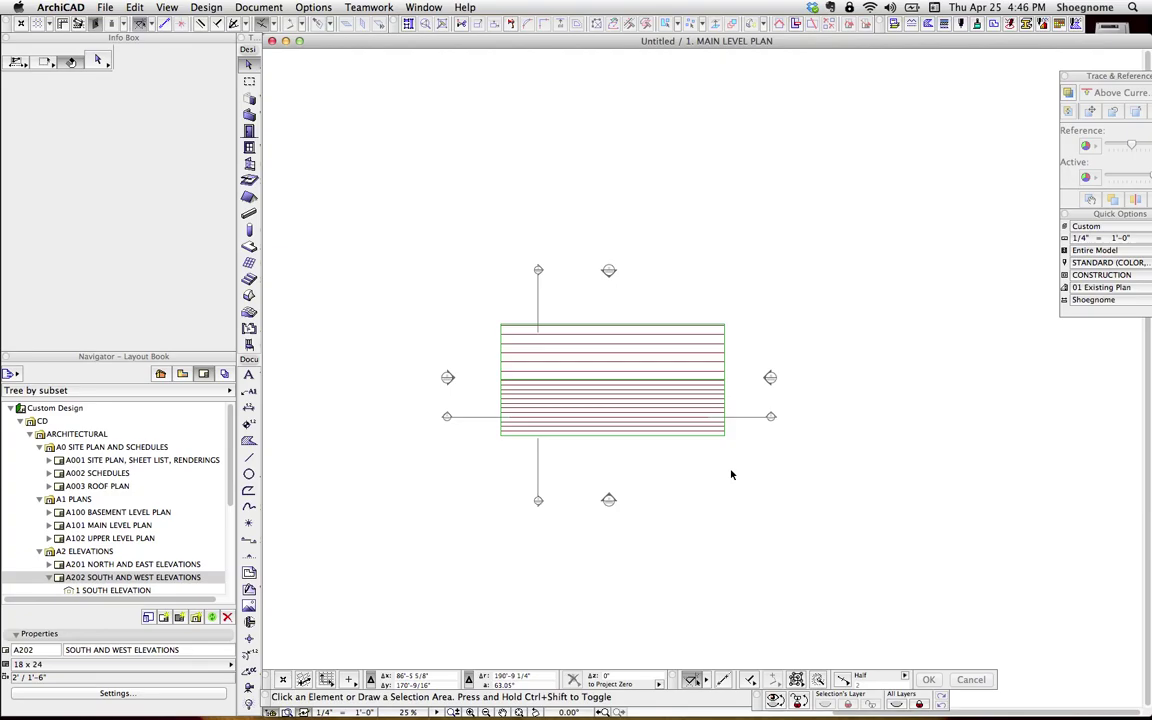
Switch the Navigator to the View Map, view the house model in 3D, and return to the deselected Main Level Plan.
click(182, 374)
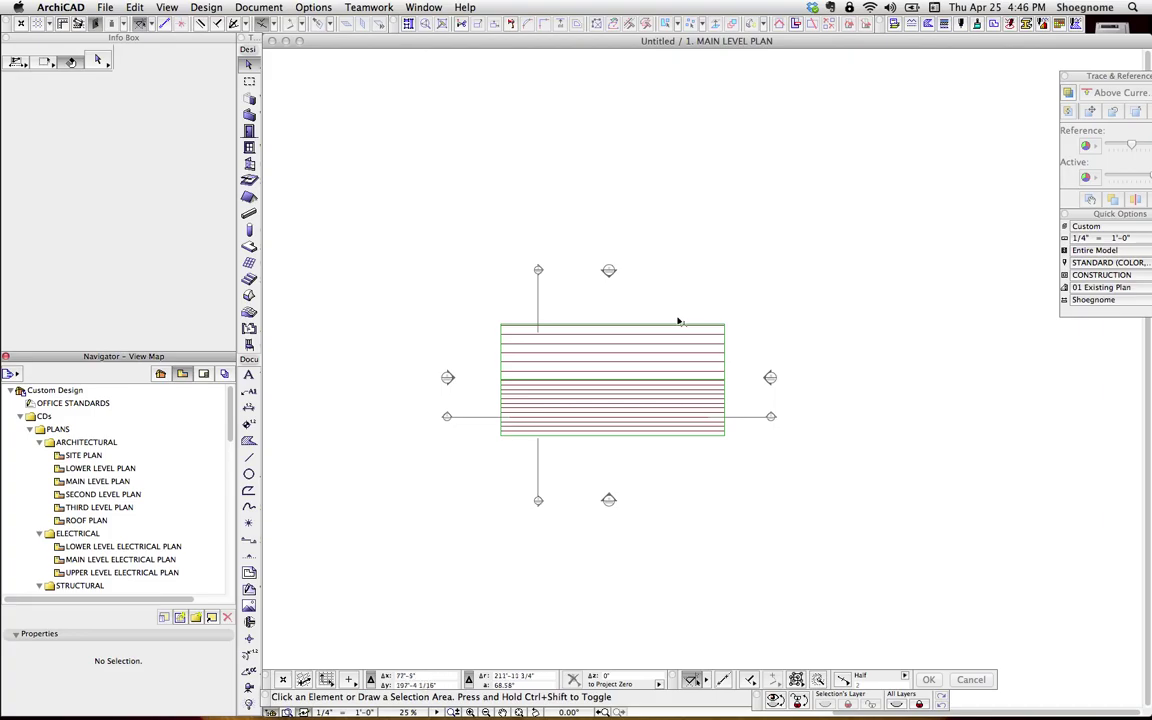
scroll(674, 414, up, 1)
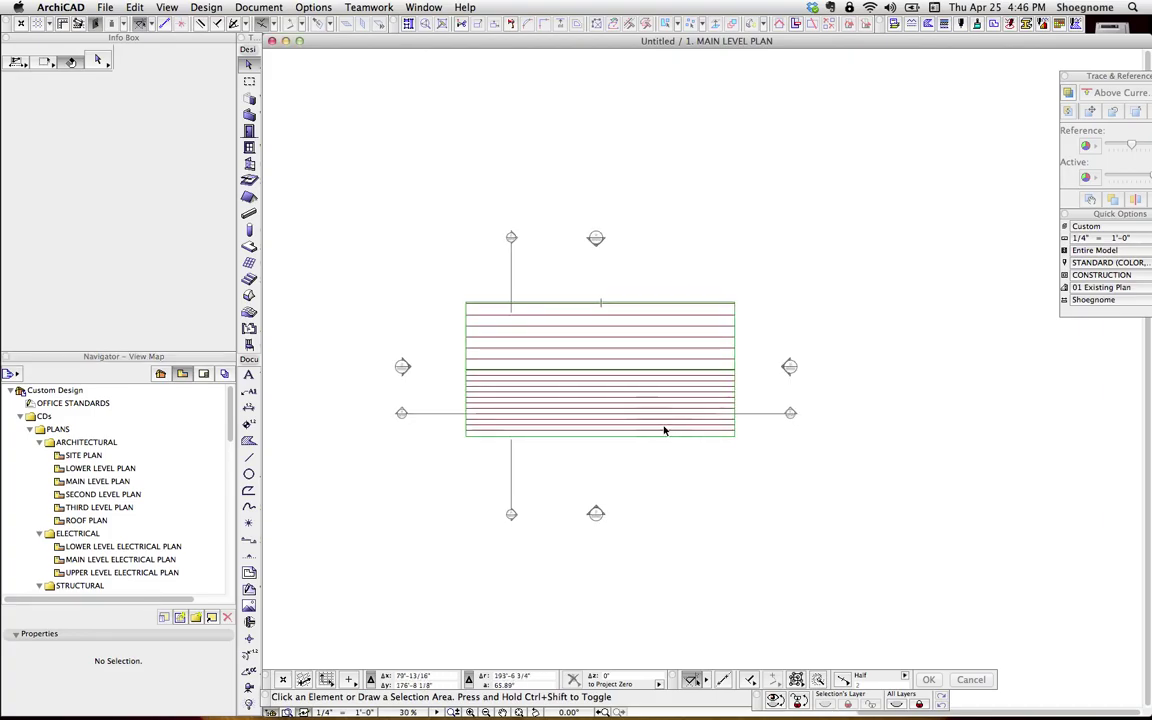
scroll(664, 430, up, 1)
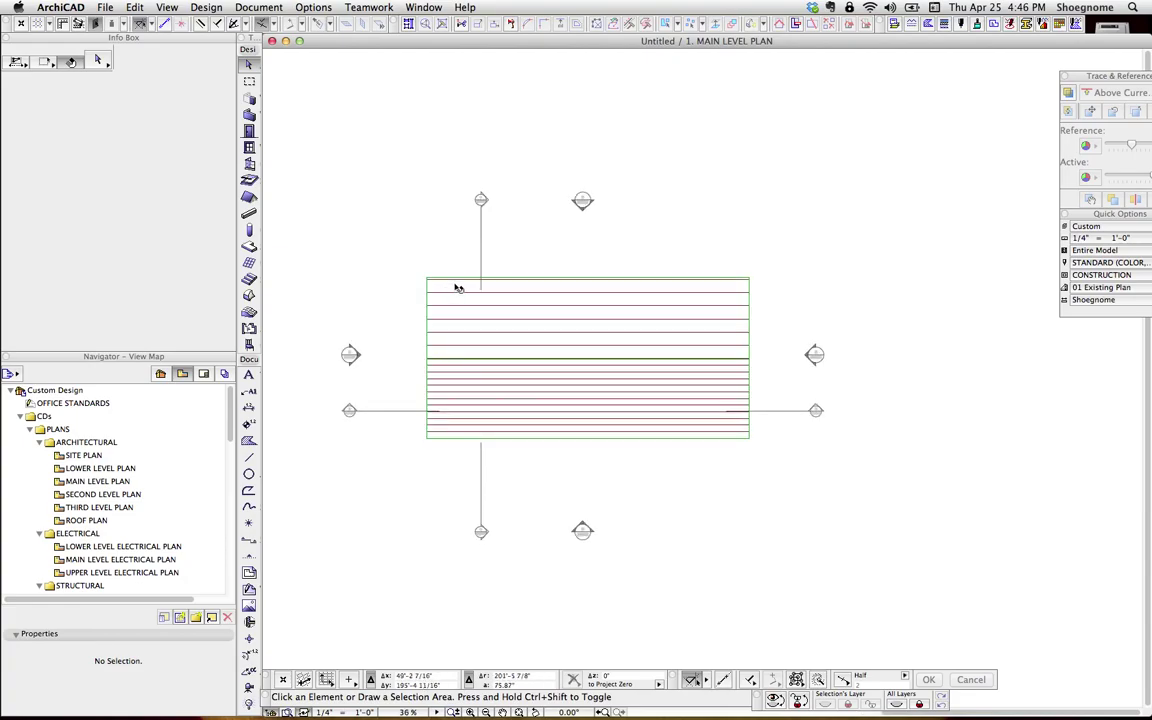
click(430, 284)
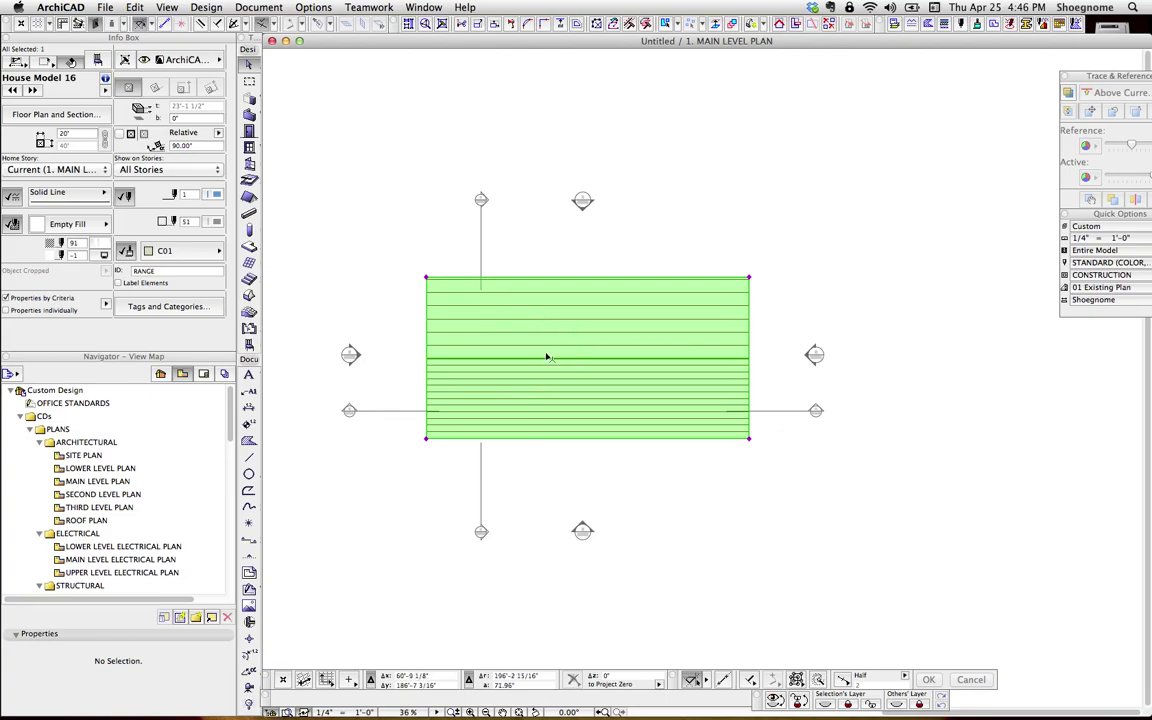
key(F5)
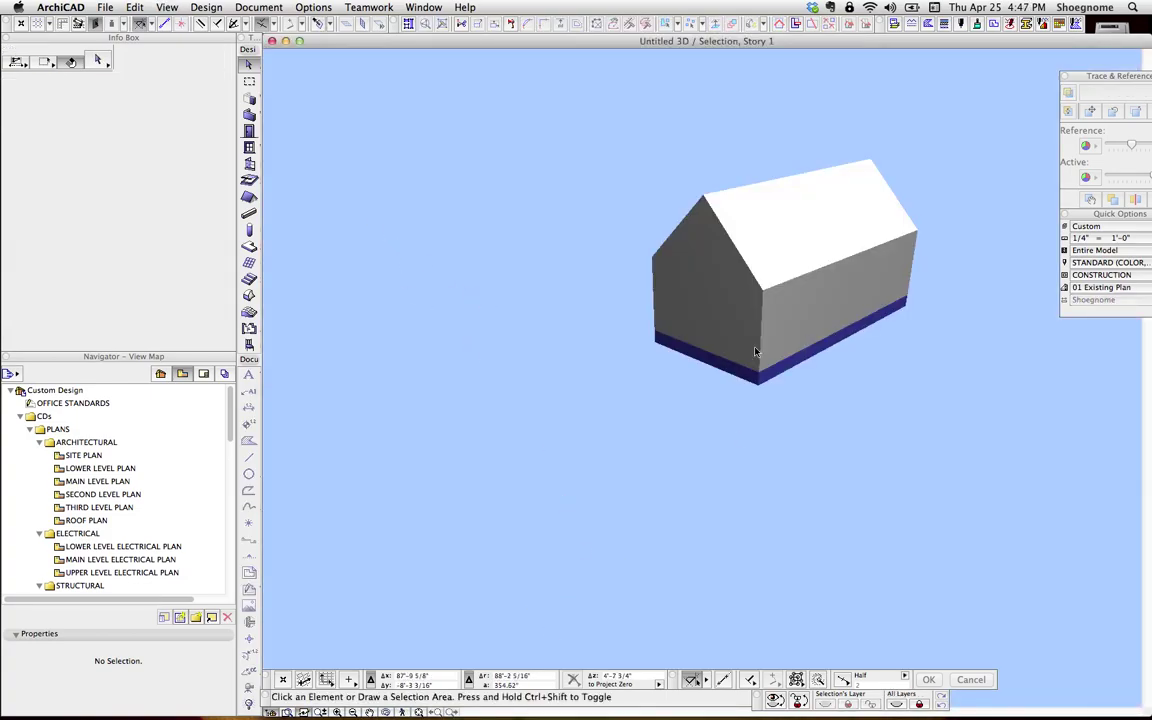
key(F5)
shift+middle_drag(769, 328, 811, 308)
key(F2)
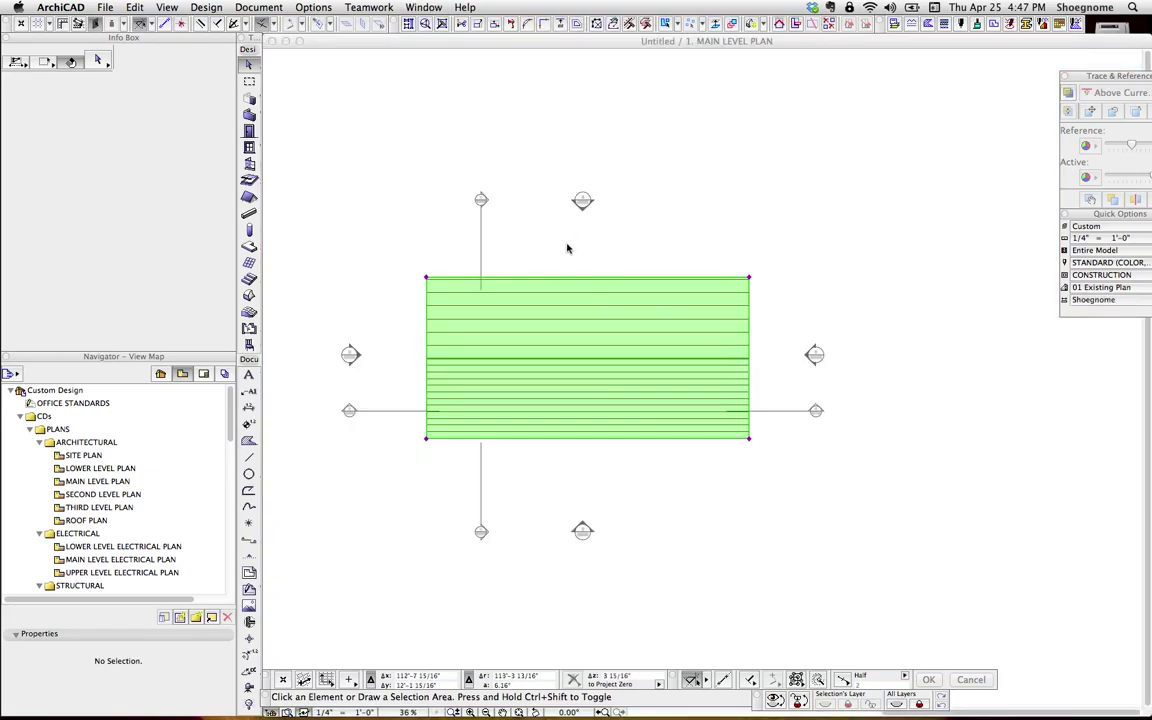
click(396, 319)
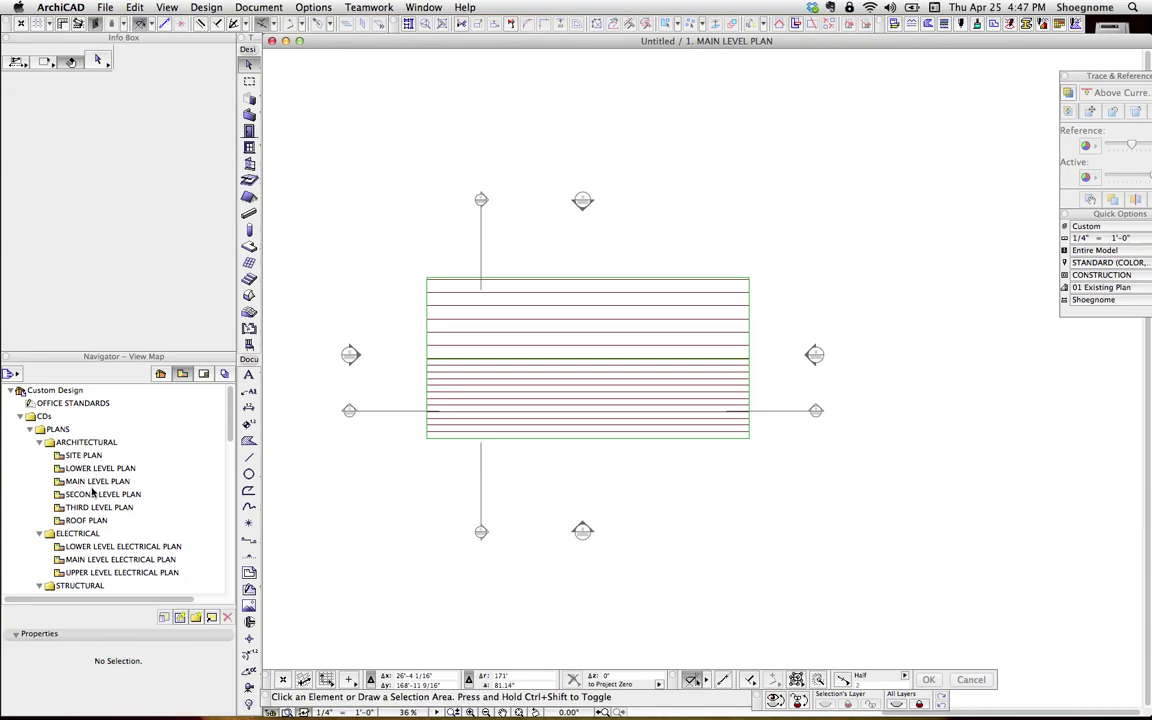
Look through the View Map's plans, elevations, sections and schedules, and open the North Elevation view.
scroll(89, 447, down, 2)
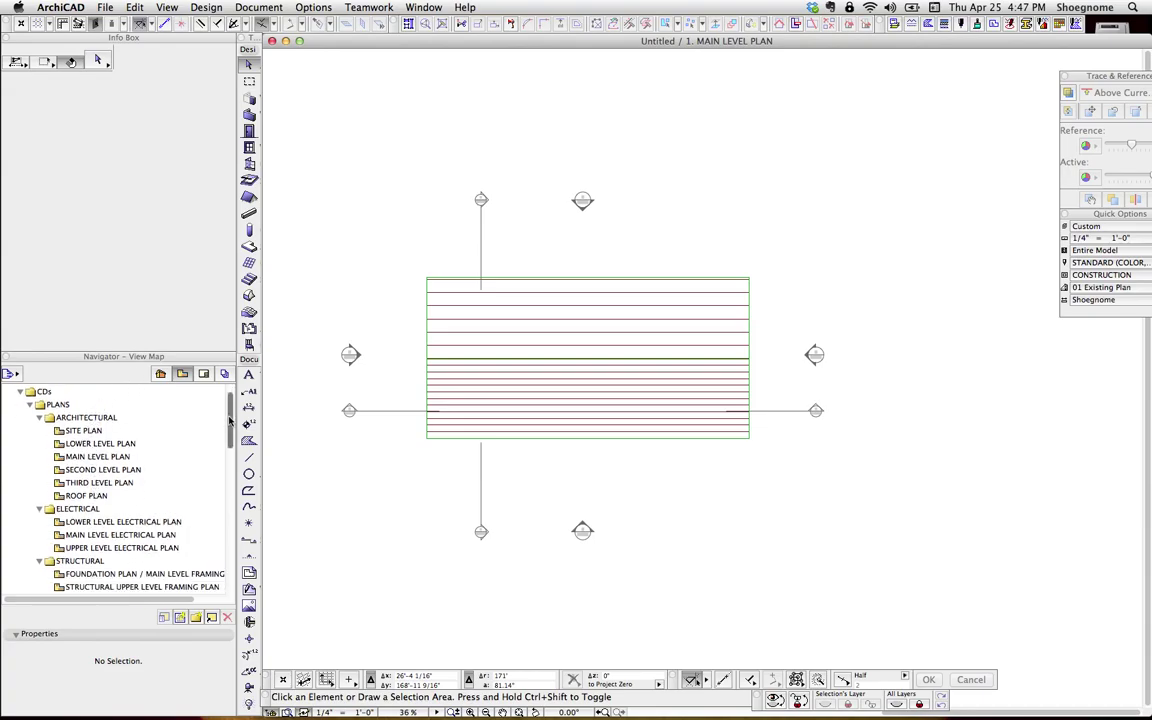
scroll(95, 455, up, 2)
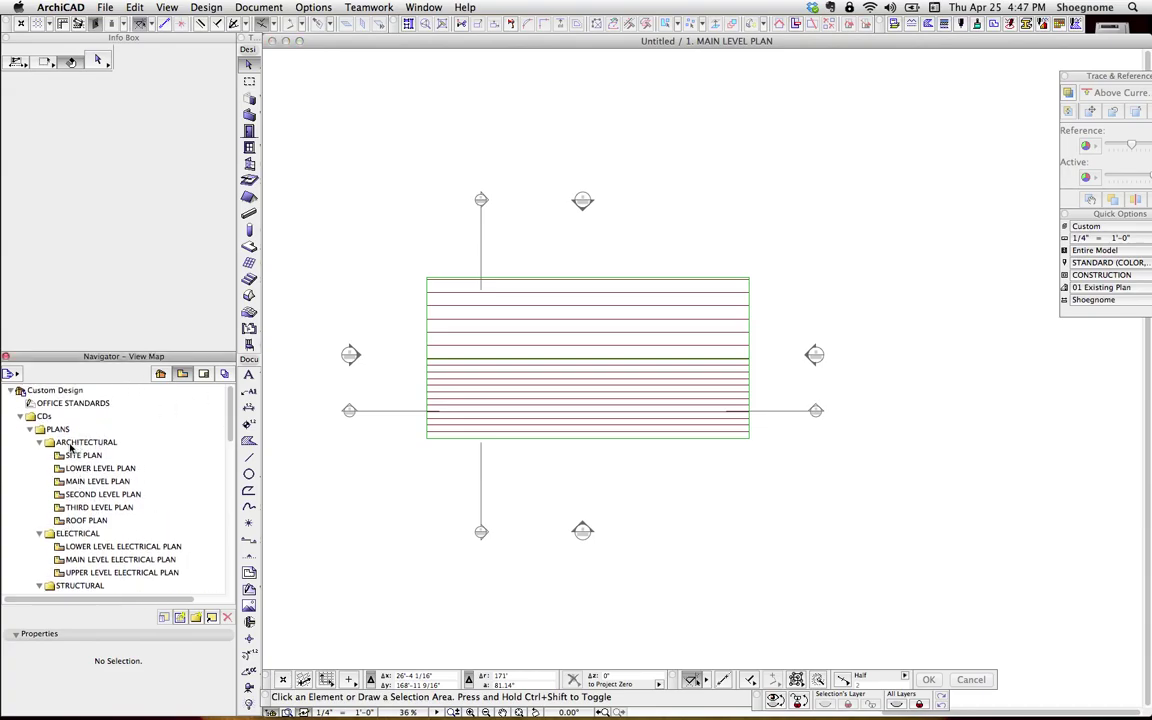
scroll(212, 479, down, 5)
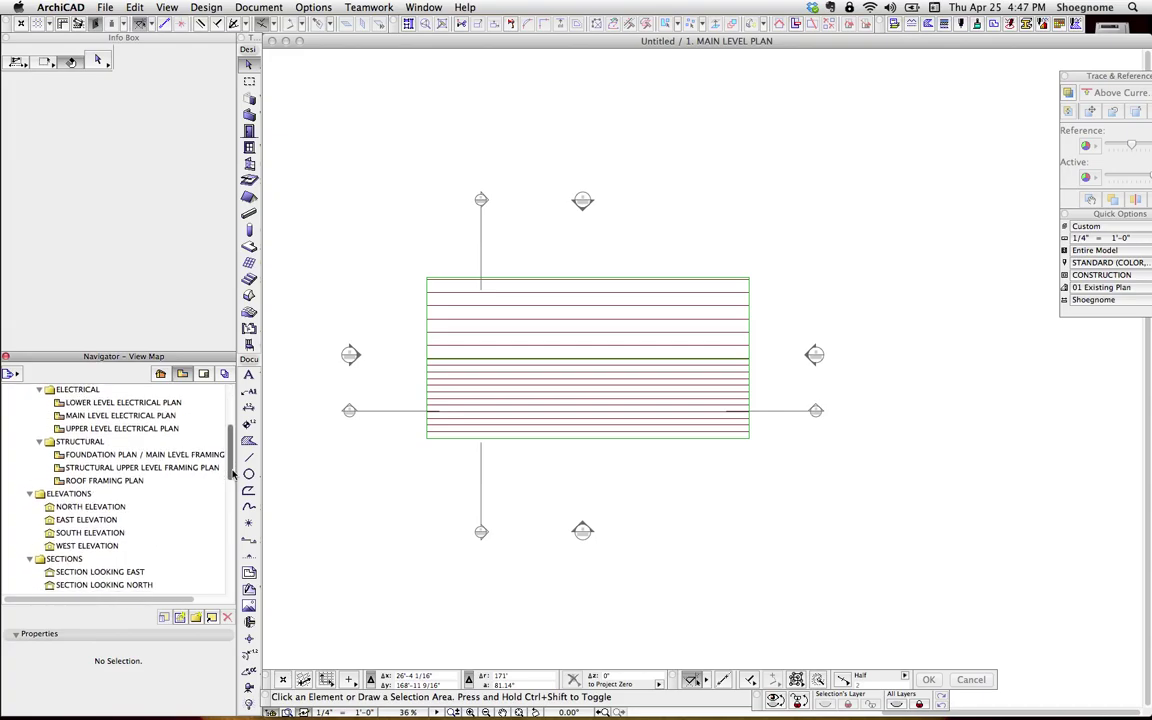
scroll(231, 480, down, 5)
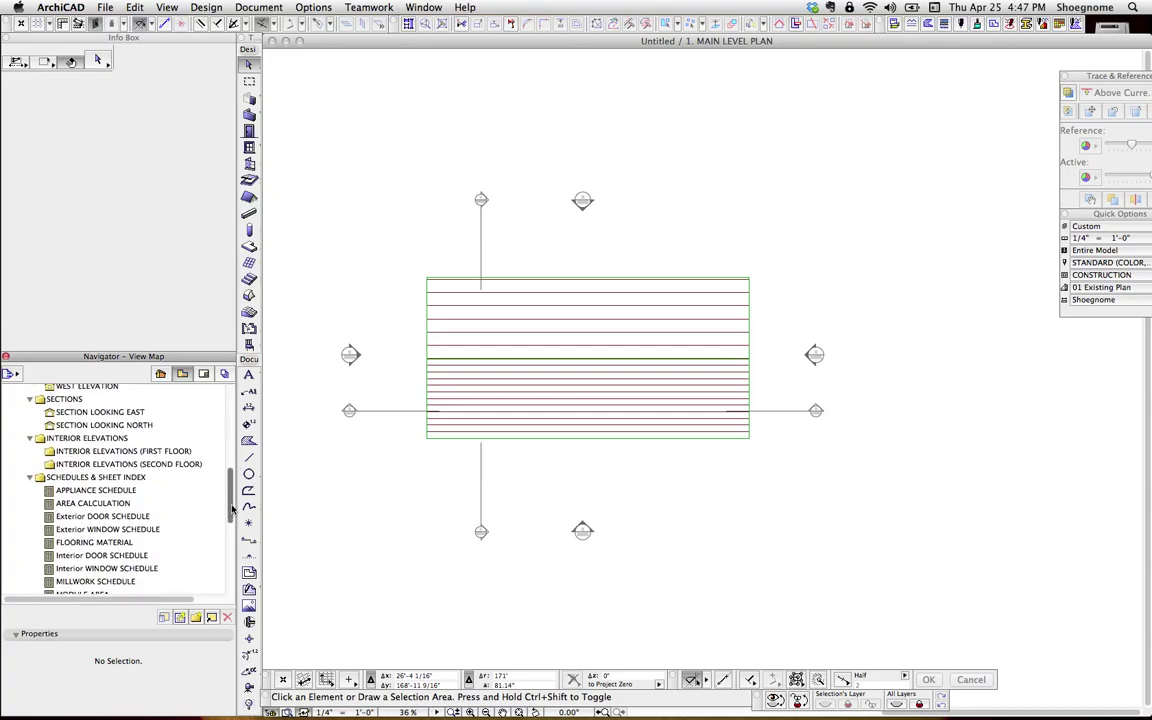
scroll(200, 440, up, 8)
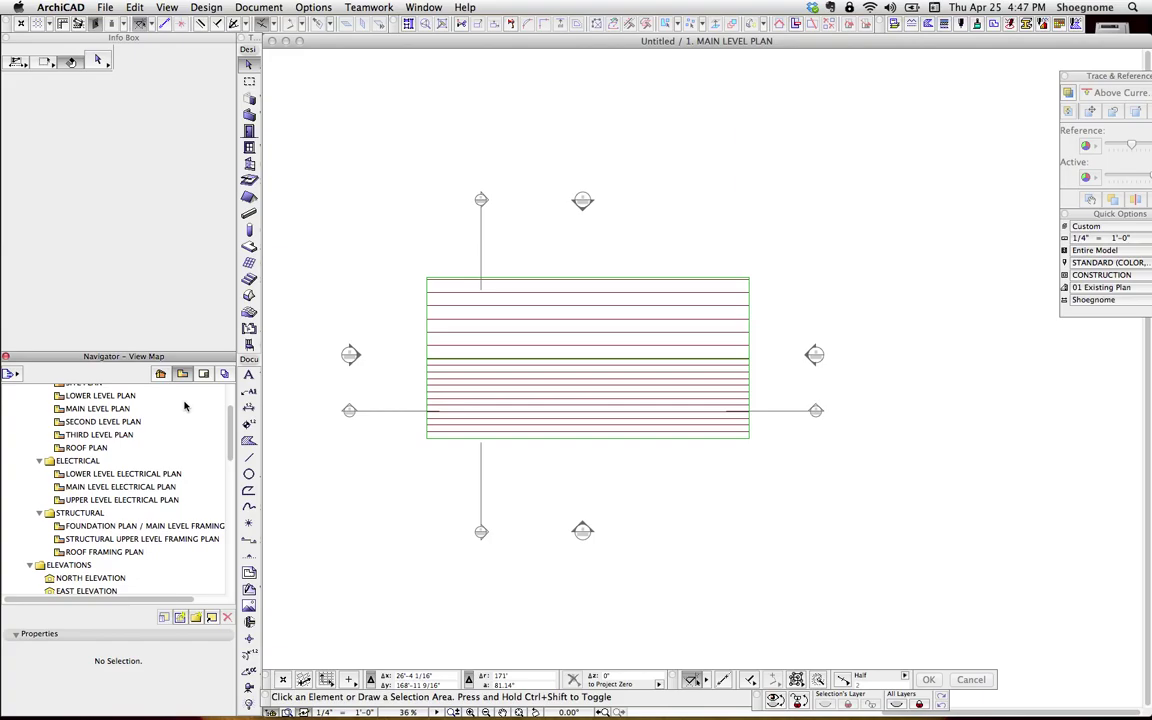
scroll(123, 510, down, 2)
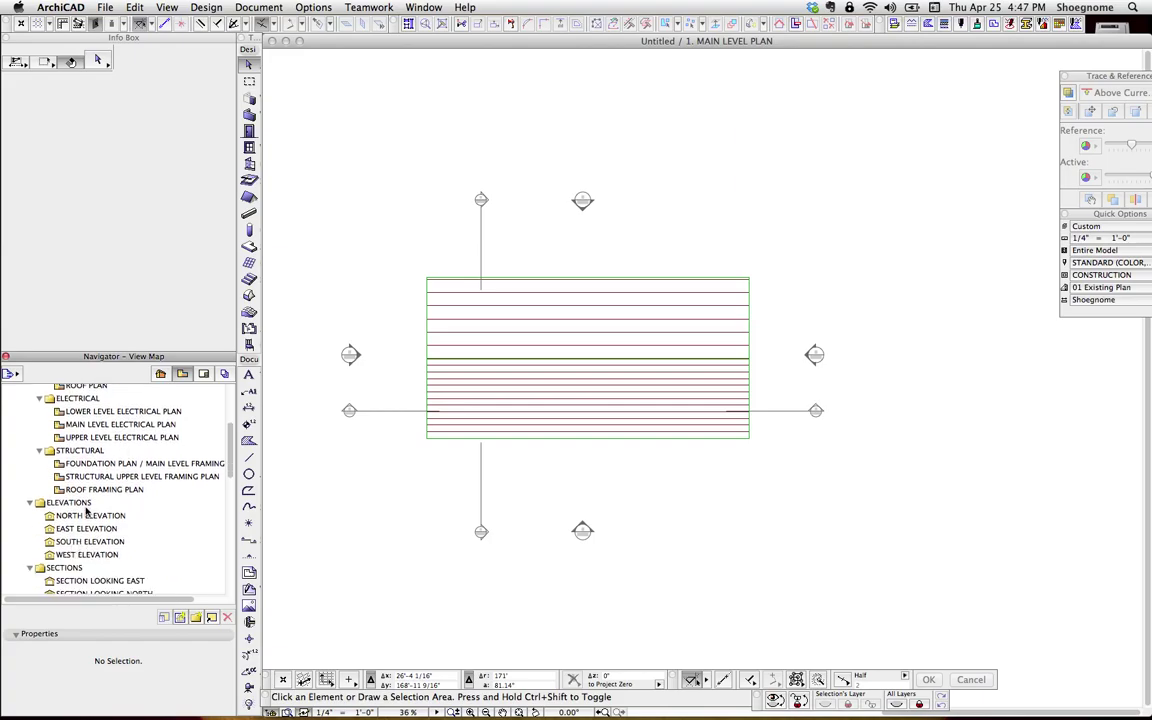
double_click(92, 515)
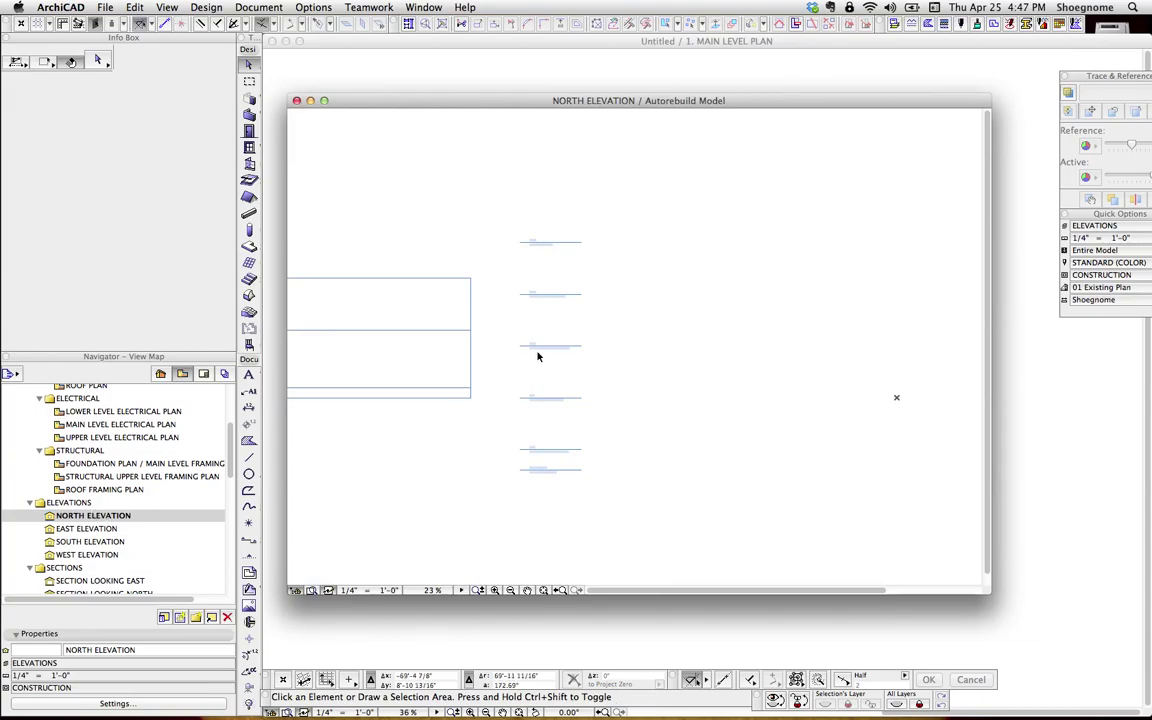
Select the house model in the North Elevation to inspect it, and close the elevation window.
scroll(530, 355, down, 1)
middle_drag(494, 358, 628, 333)
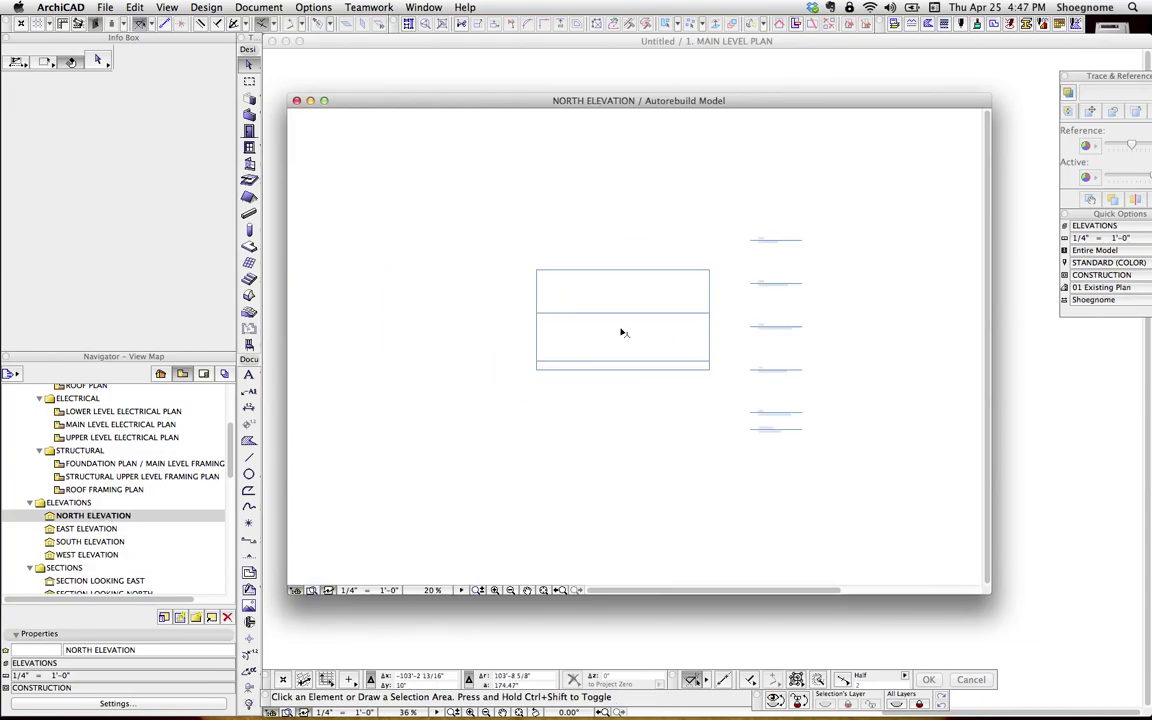
scroll(617, 300, up, 1)
click(603, 302)
scroll(603, 302, up, 1)
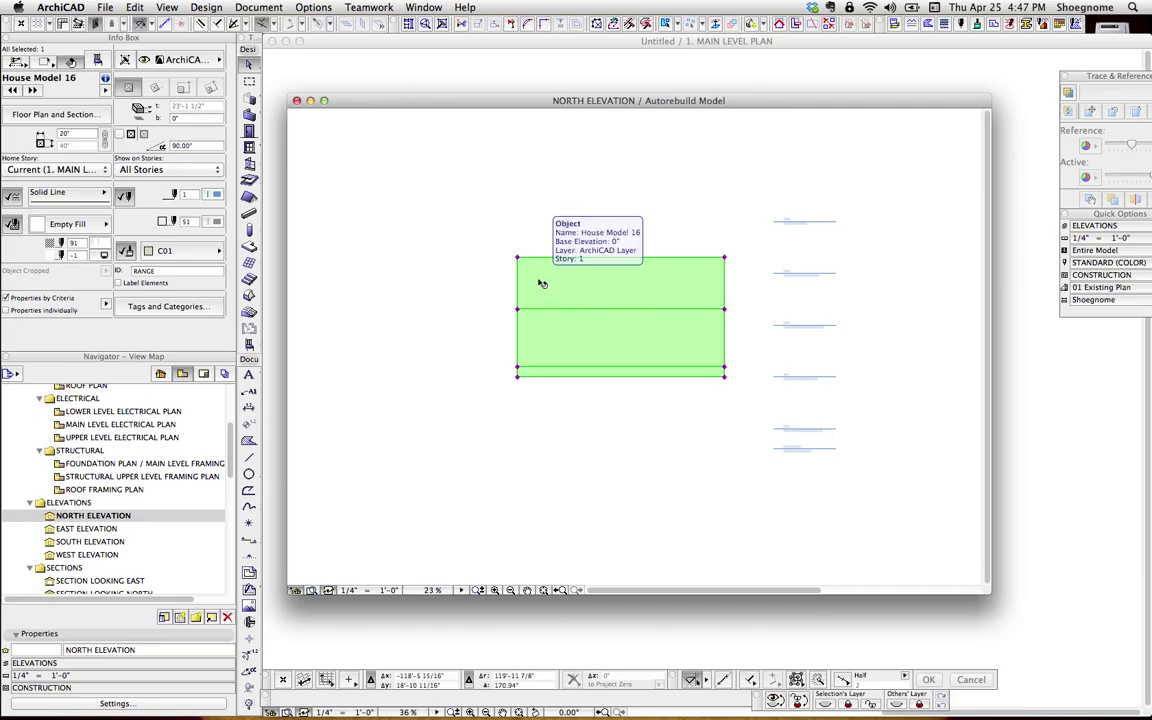
click(310, 125)
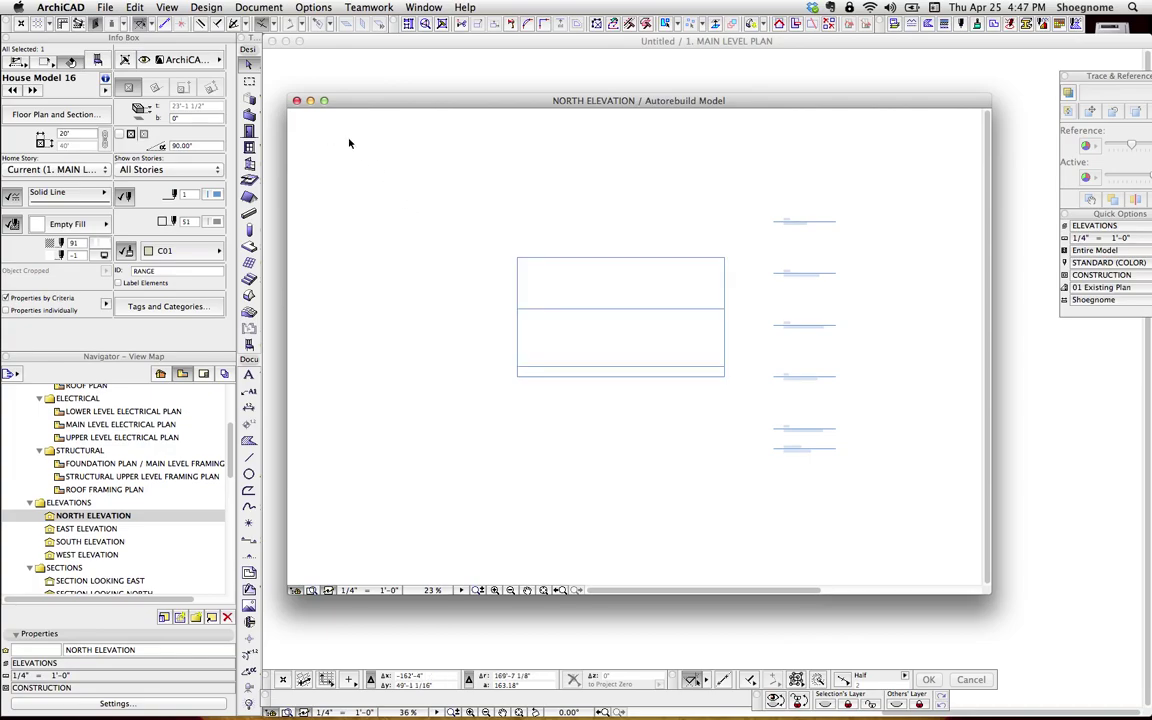
click(551, 296)
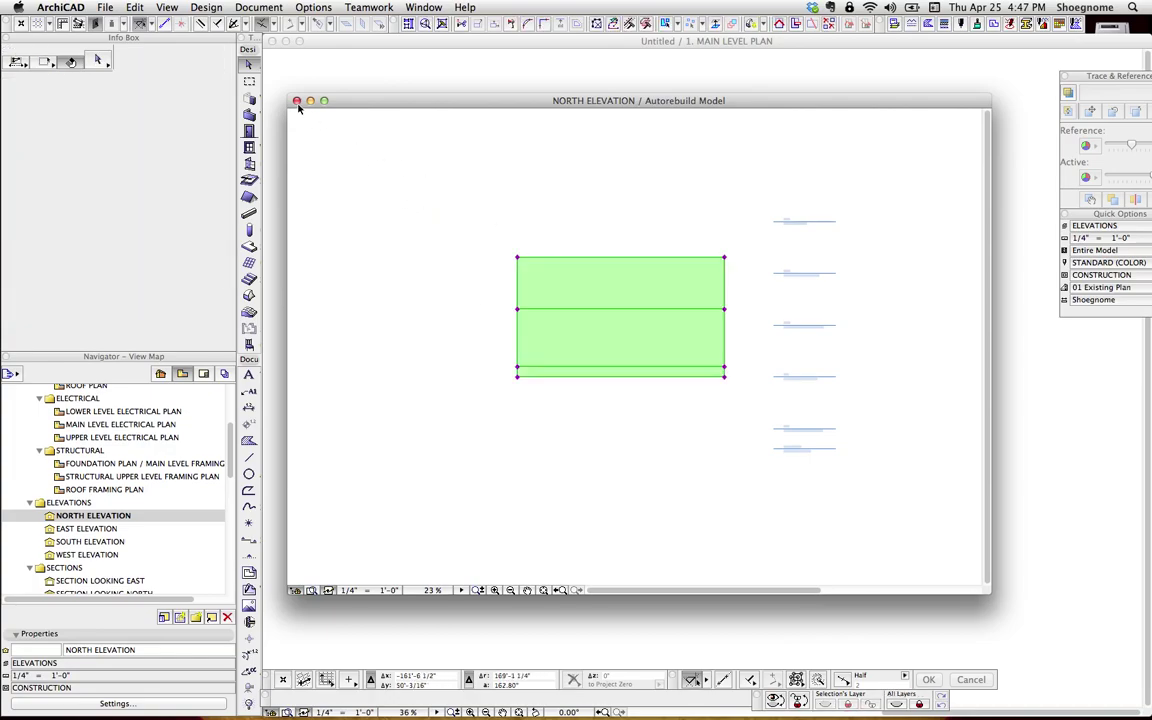
key(super+w)
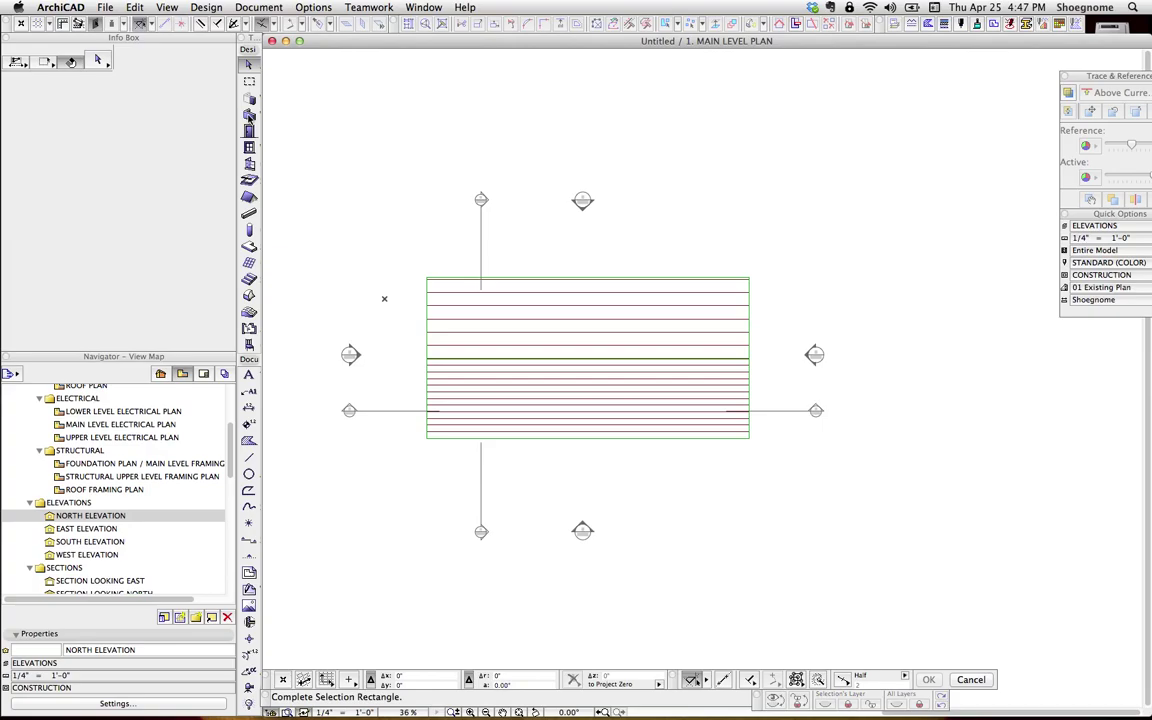
Draw a chained exterior wall with irregular zigzag segments inside the house model's footprint on the Main Level Plan.
key(w)
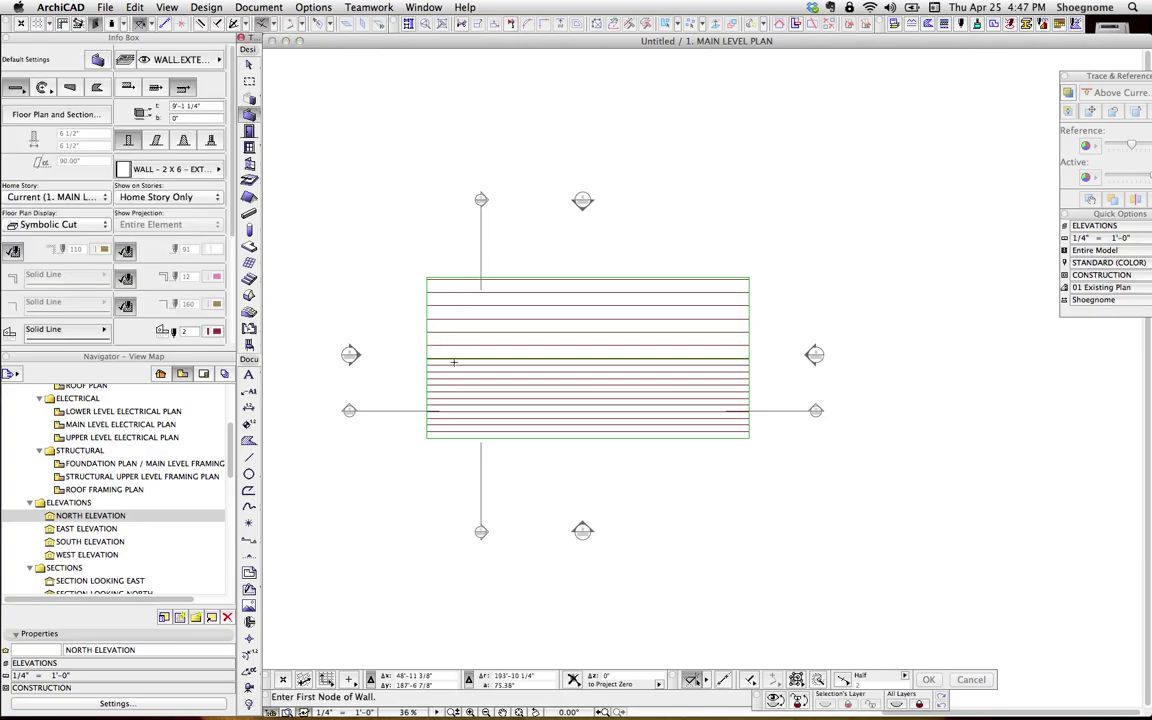
click(460, 353)
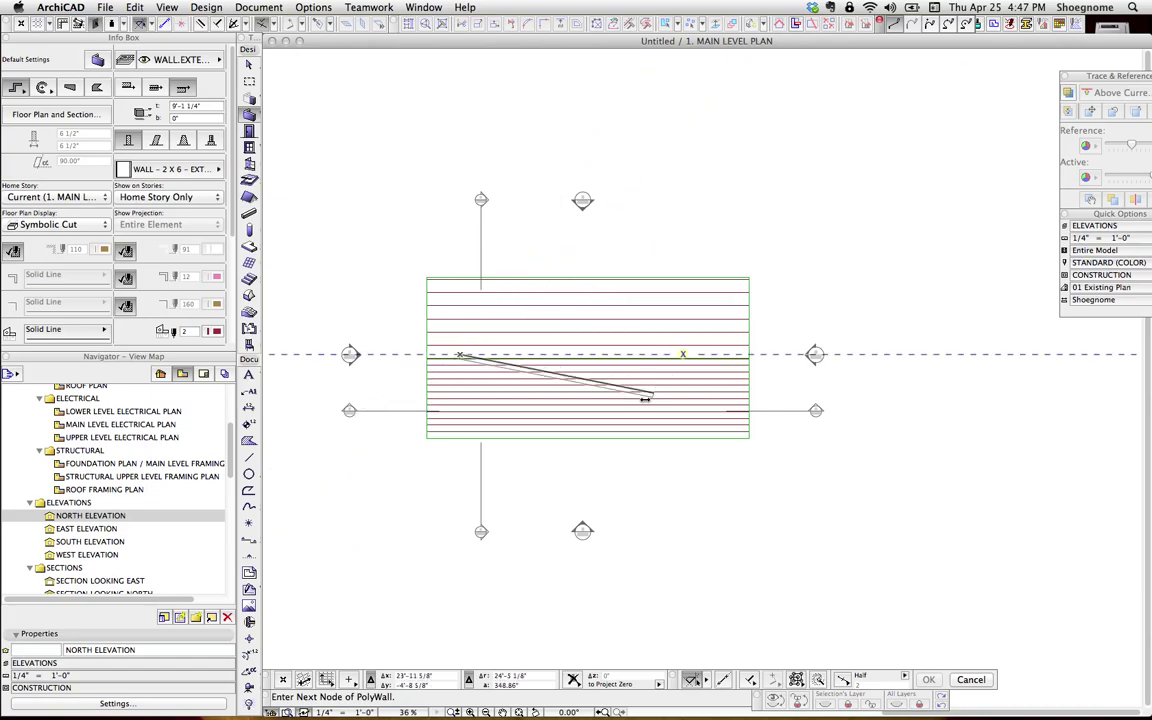
click(480, 317)
click(546, 286)
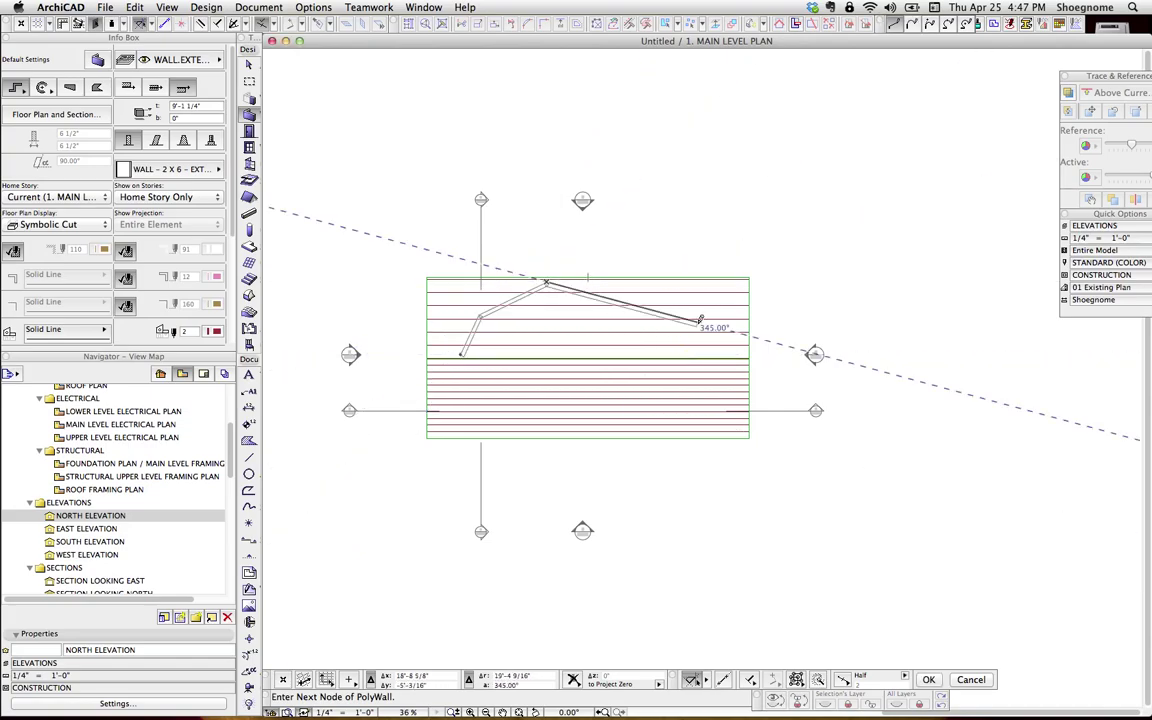
click(655, 333)
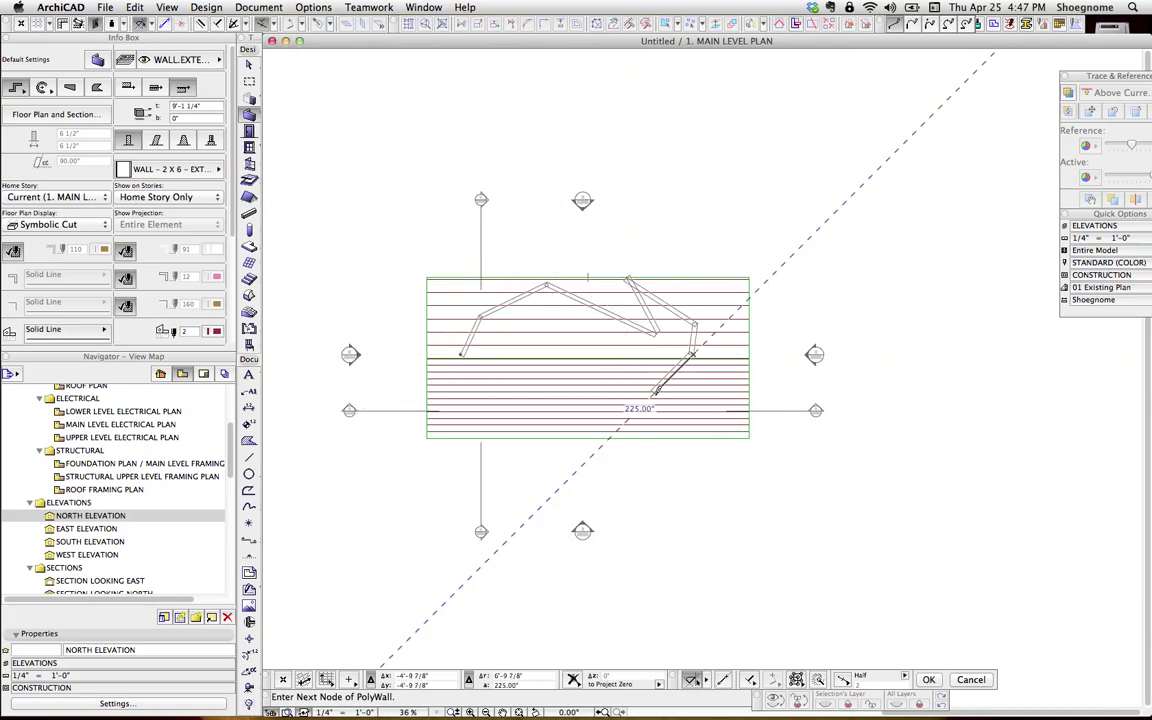
key(Escape)
key(Escape)
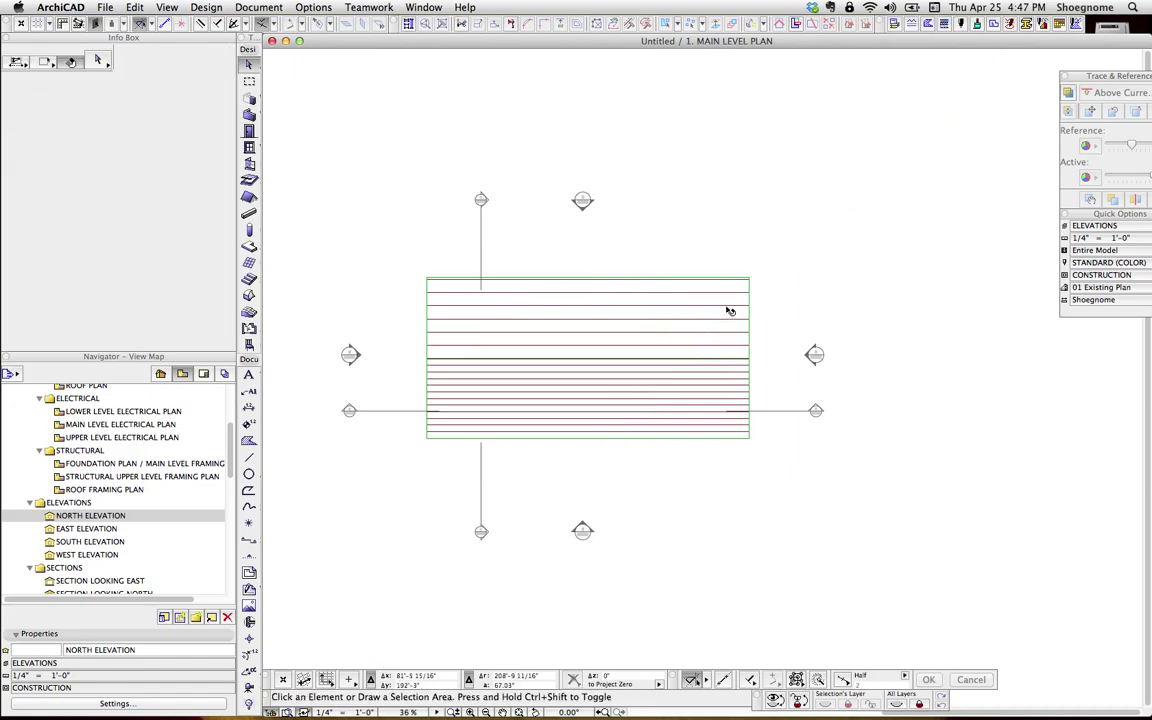
click(746, 285)
click(748, 278)
click(805, 249)
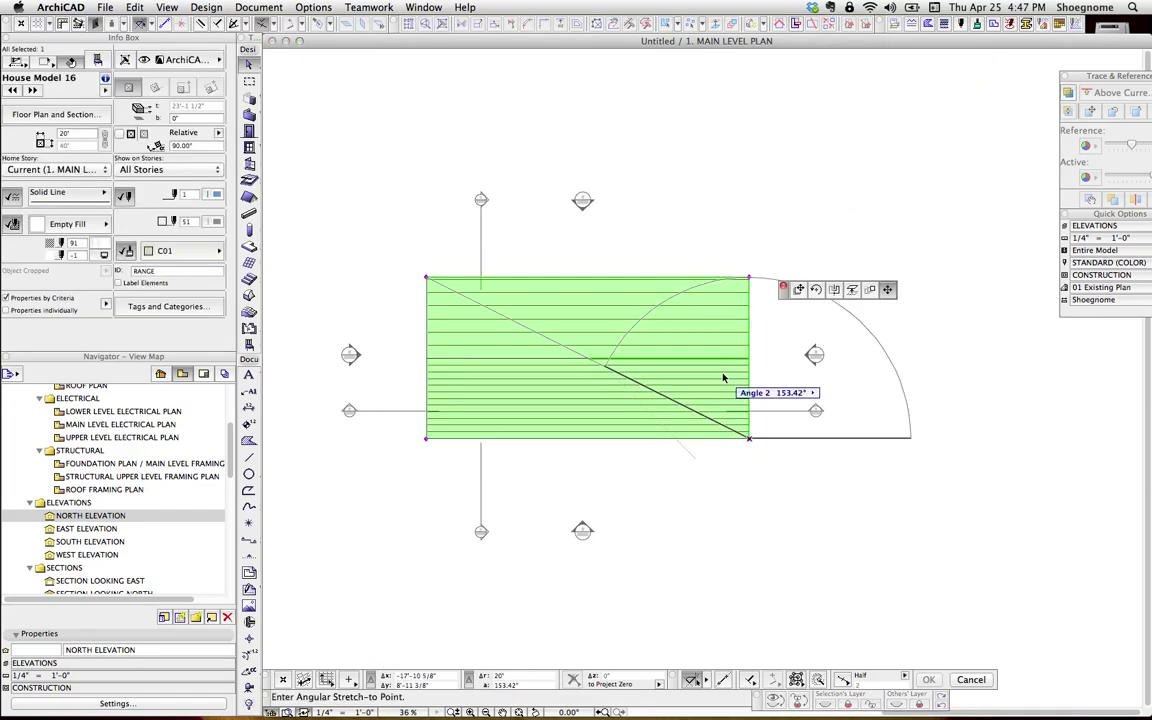
key(Escape)
key(Escape)
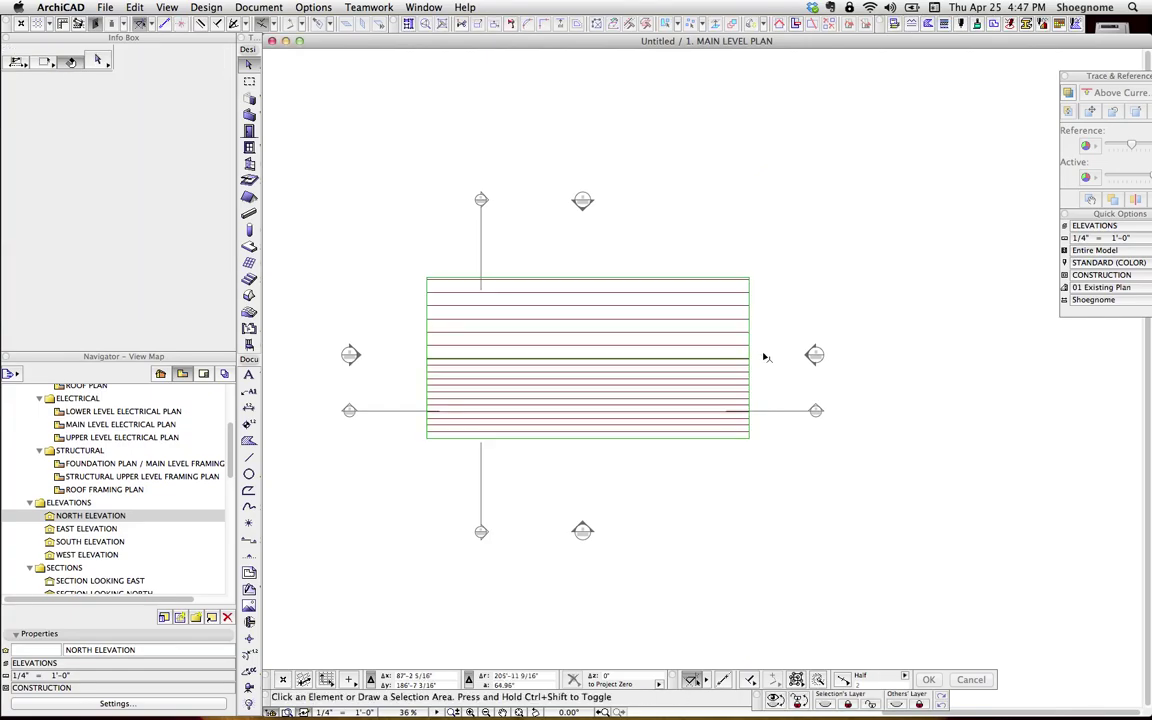
Delete the house model to view the walls alone in plan and in the North Elevation, and undo the deletion.
click(745, 285)
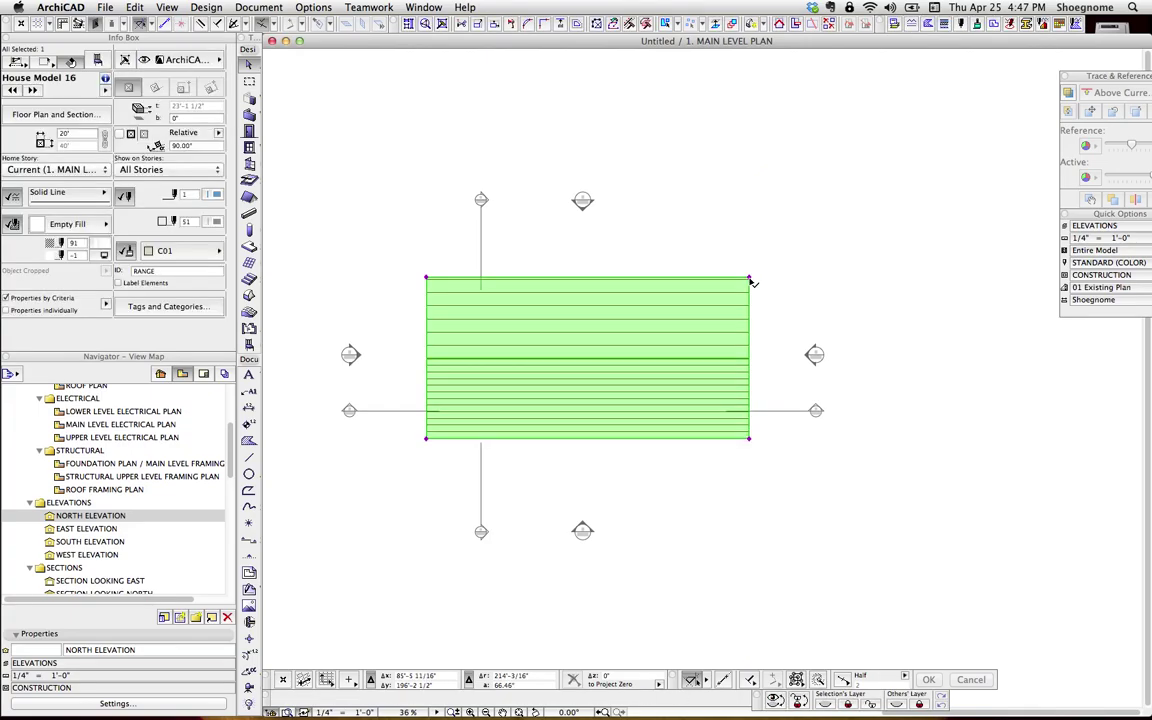
key(Delete)
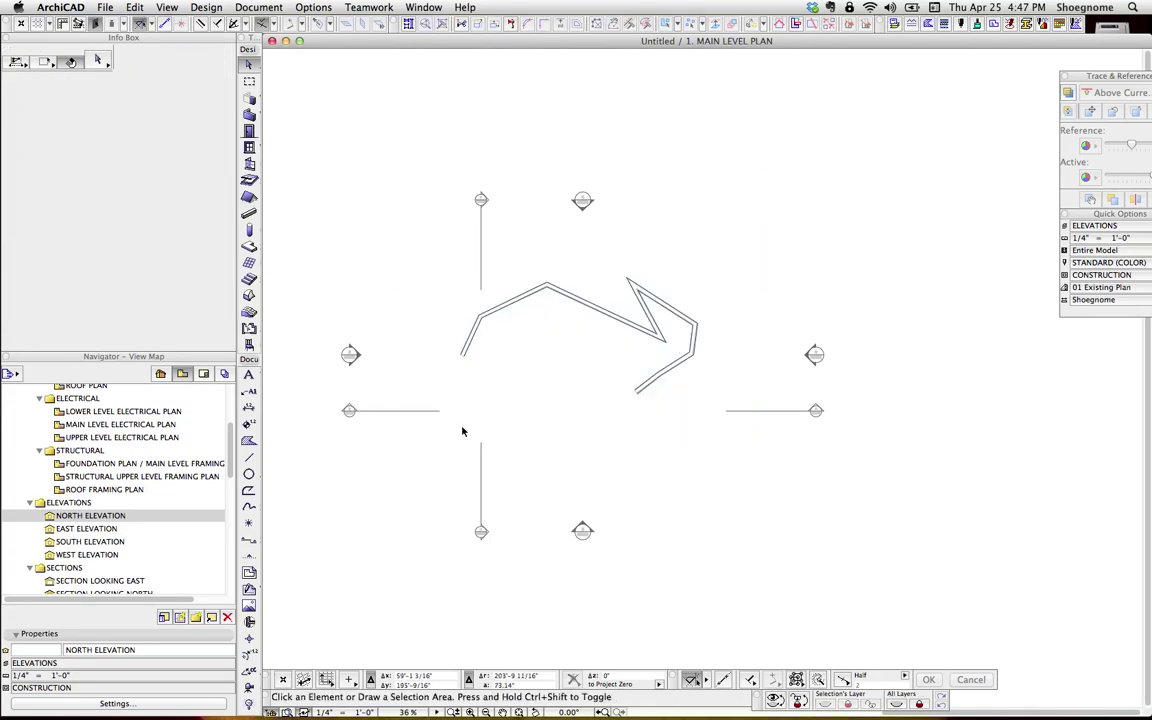
double_click(67, 517)
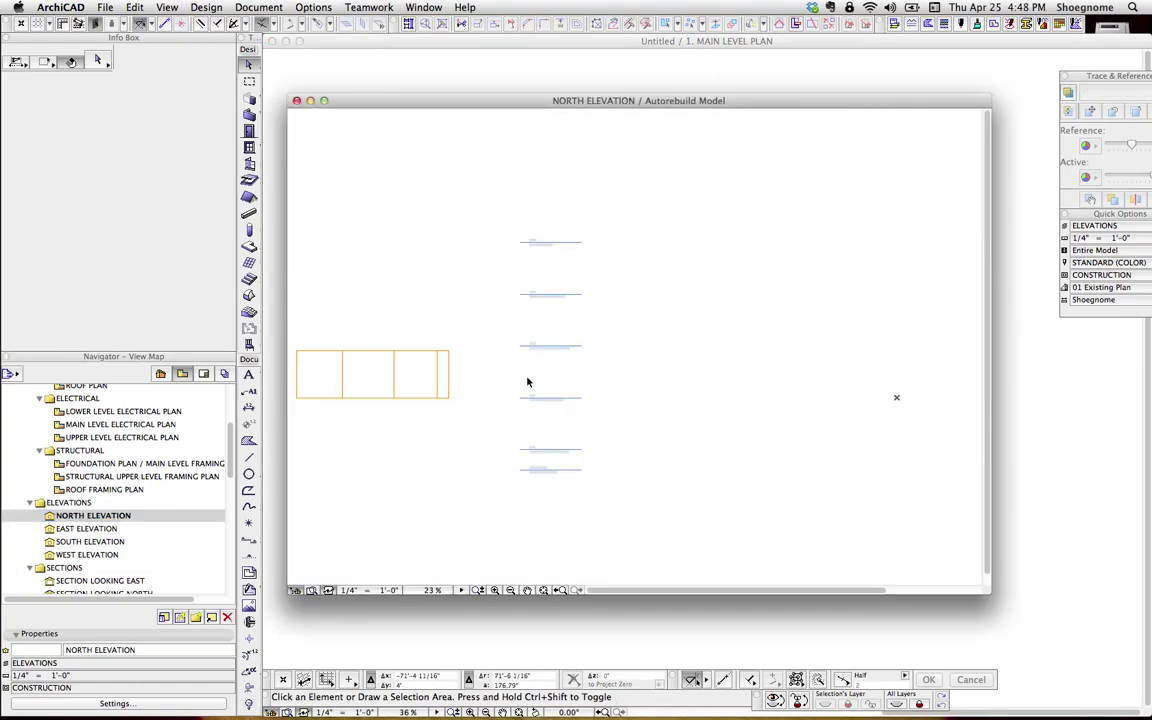
key(super+w)
key(super+z)
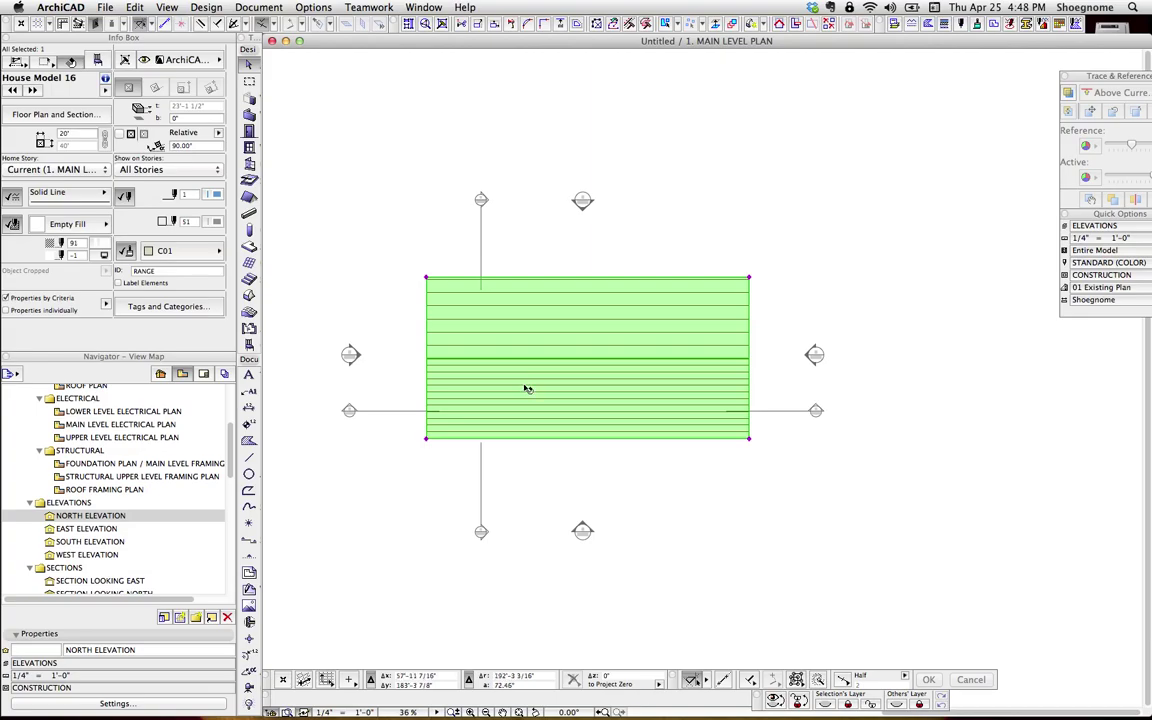
Review the Show on Stories options of the selected house model, leaving it on All Stories.
key(super+c)
key(super+c)
scroll(285, 200, up, 2)
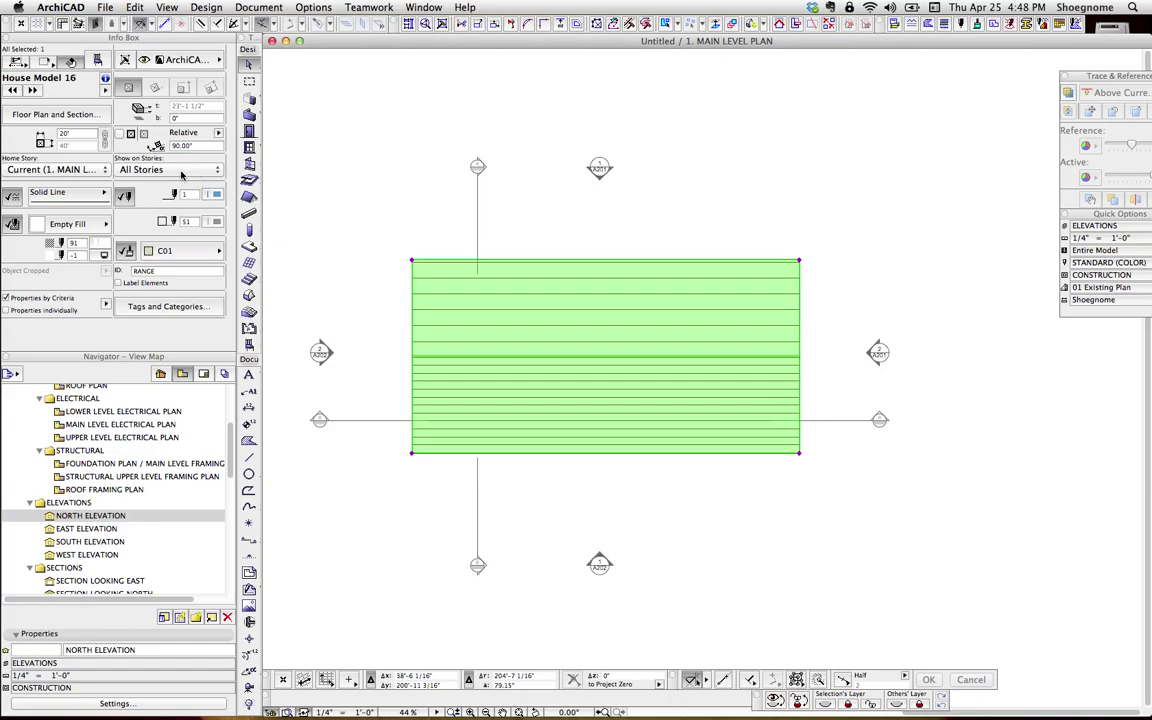
click(183, 169)
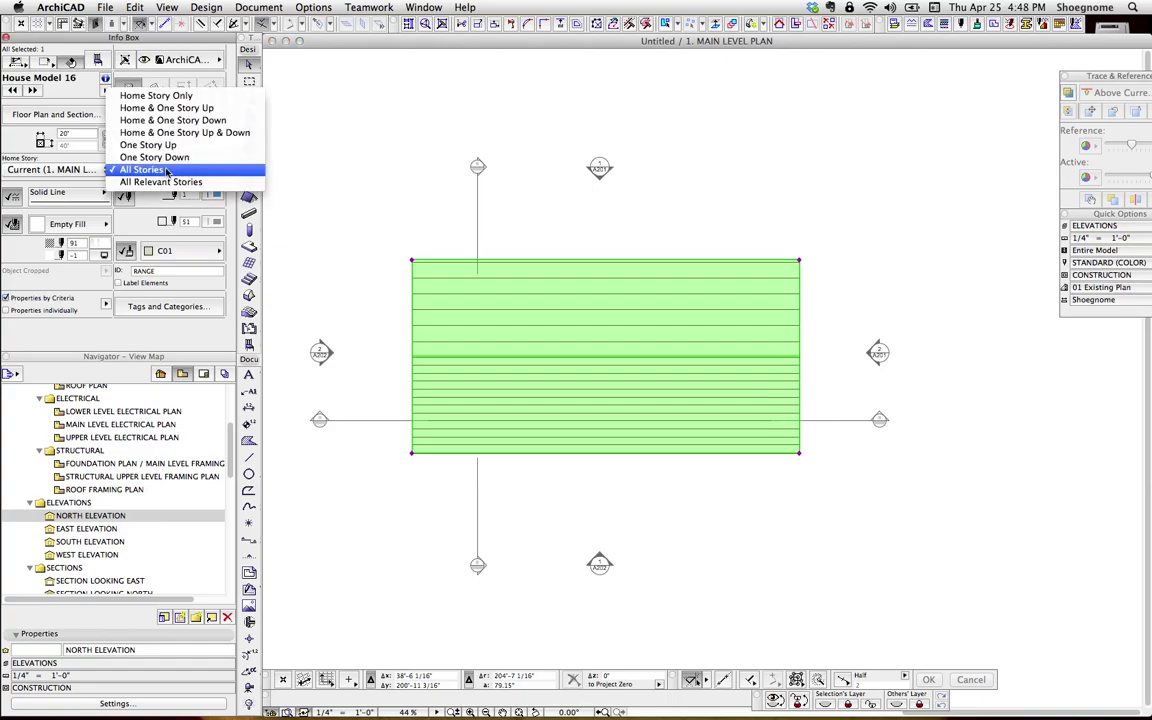
click(375, 188)
Check the house model's display on the upper stories and return to the Main Level Plan.
key(super+Up)
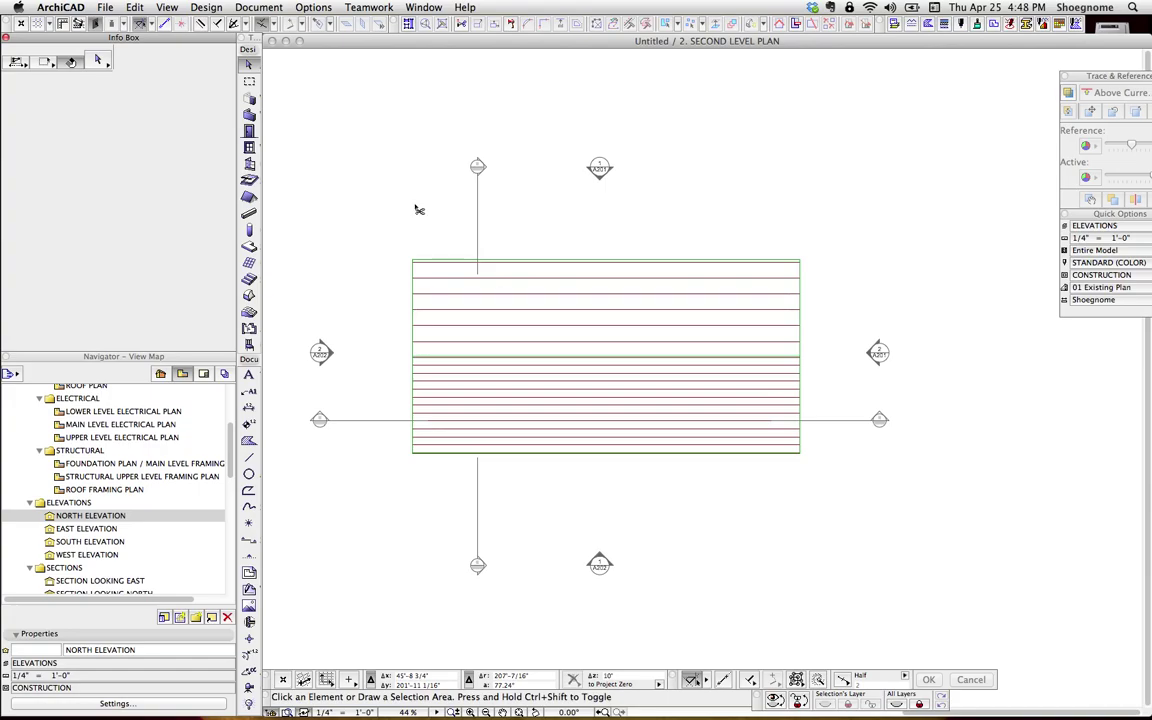
key(super+Up)
key(super+Down)
key(super+Down)
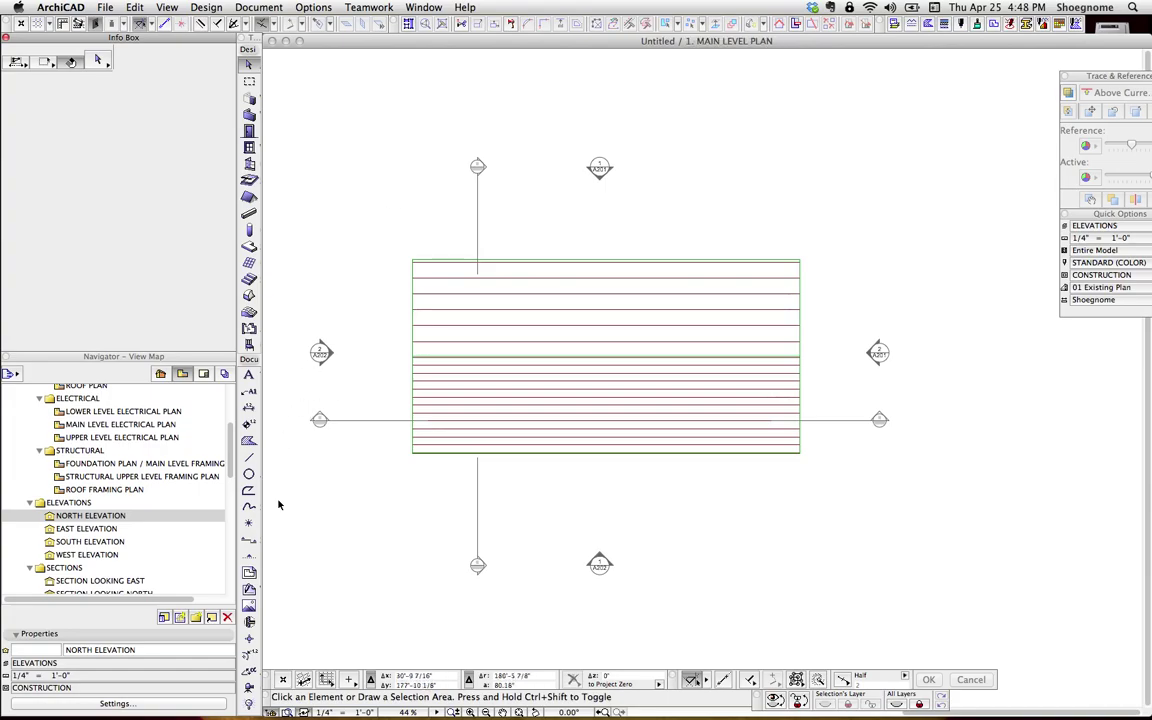
scroll(100, 451, up, 3)
scroll(100, 451, up, 3)
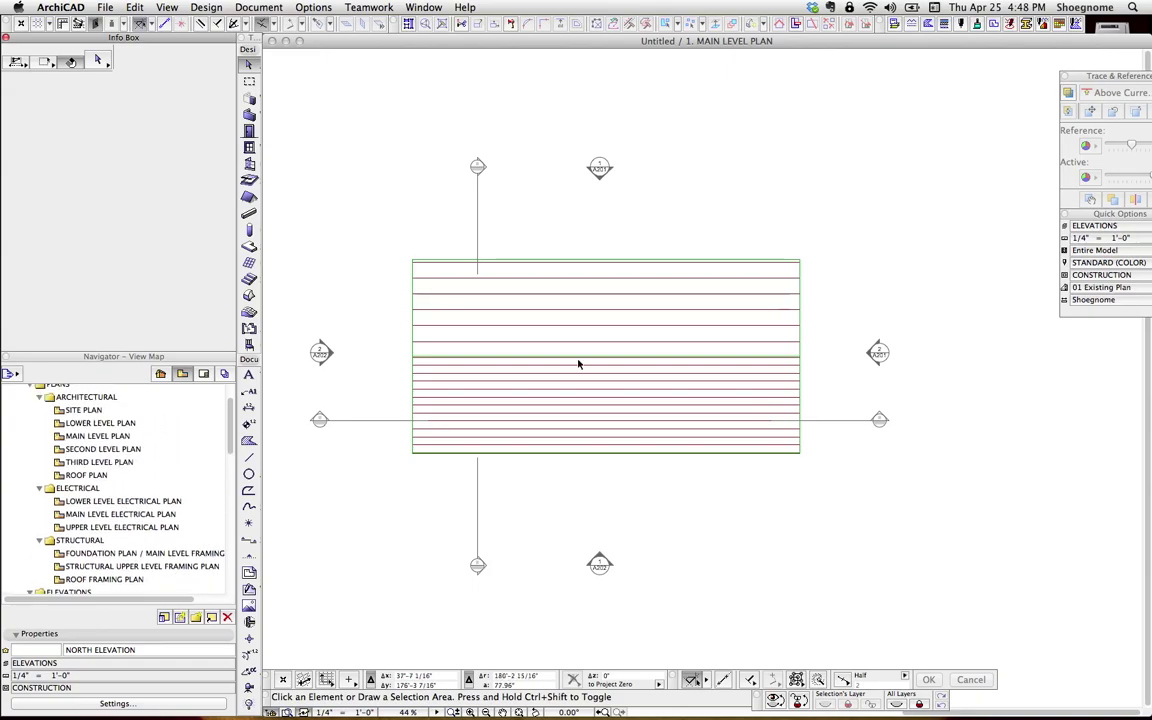
Open the Main Level Plan view and review its model view options, keeping CONSTRUCTION.
double_click(100, 436)
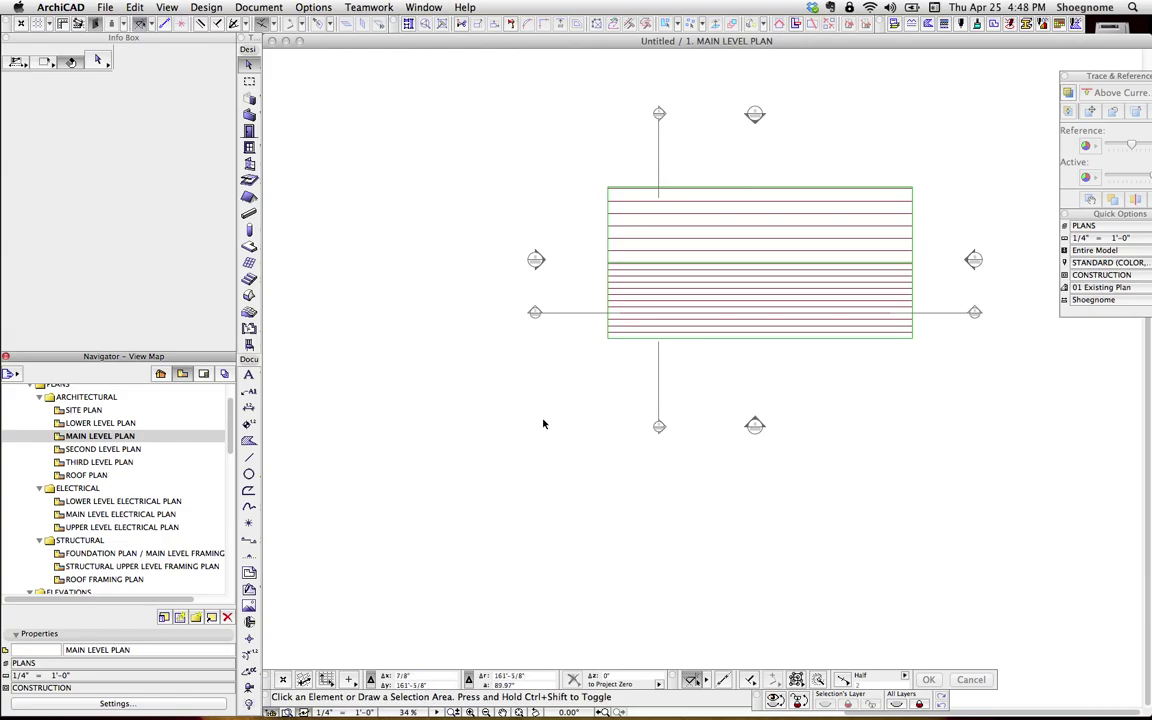
drag(1101, 84, 849, 84)
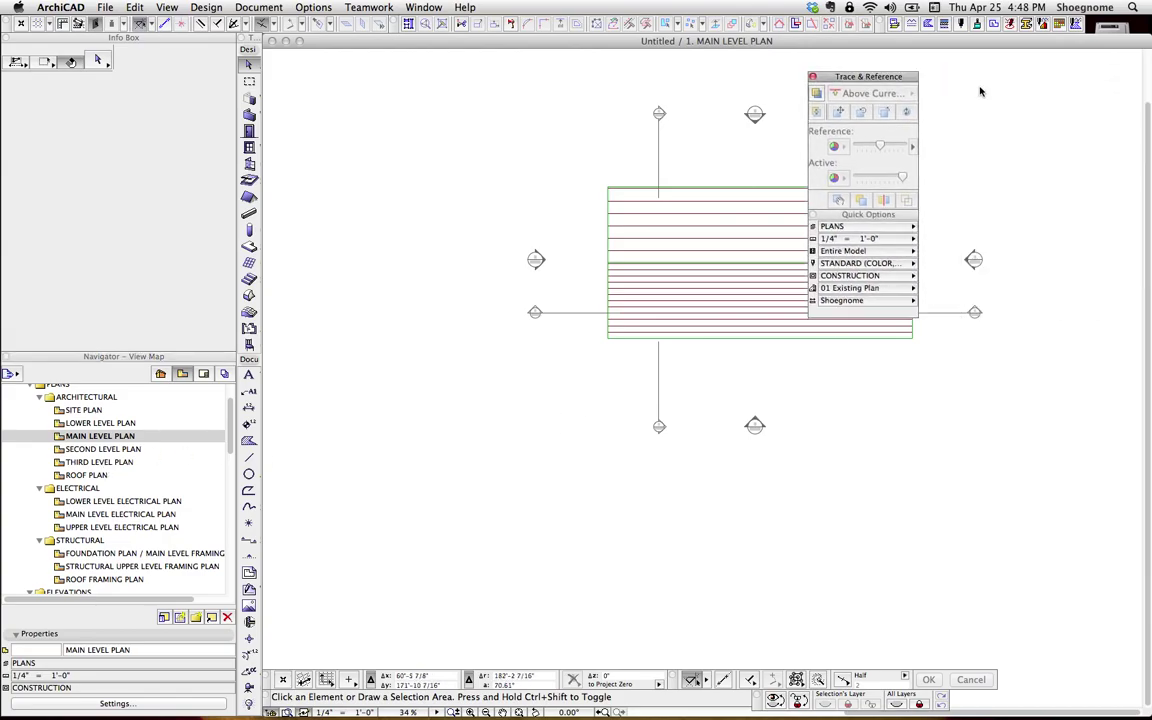
click(843, 251)
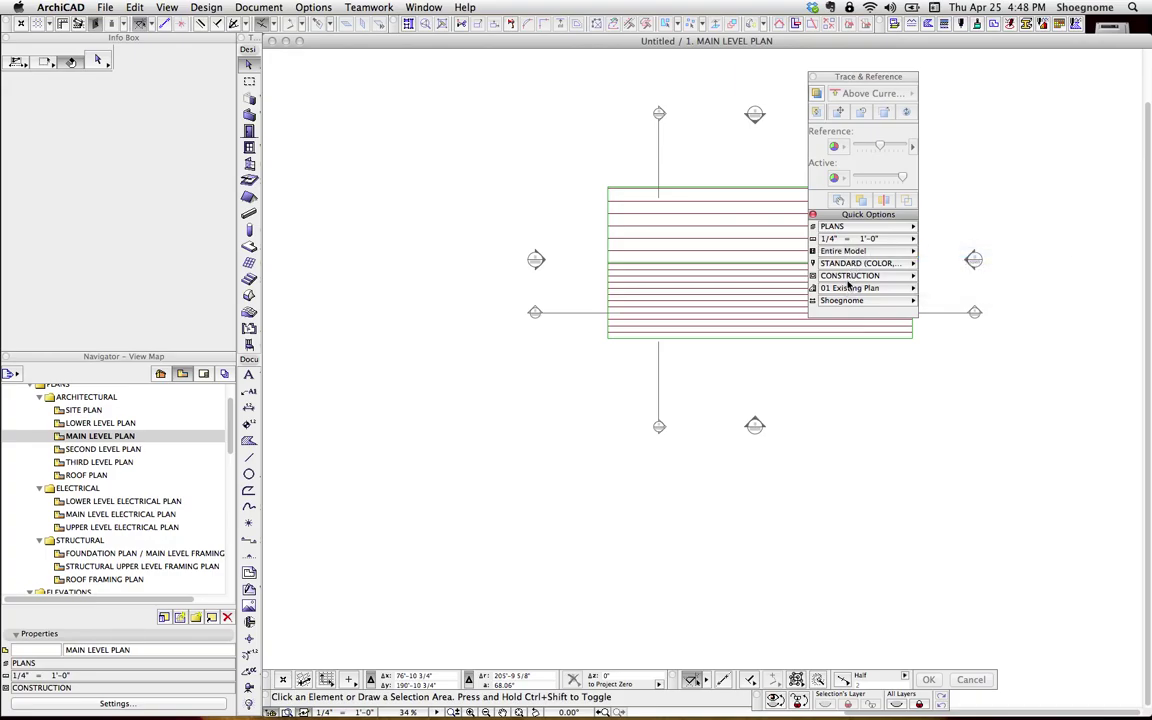
click(856, 278)
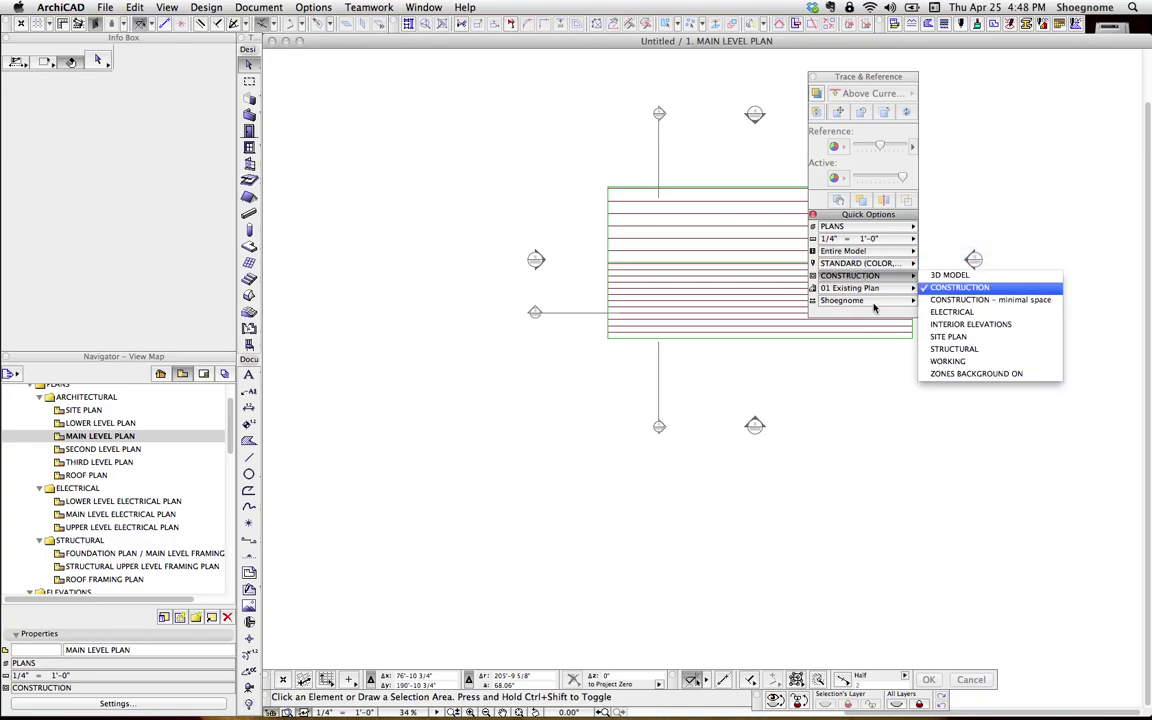
click(958, 287)
drag(859, 77, 993, 80)
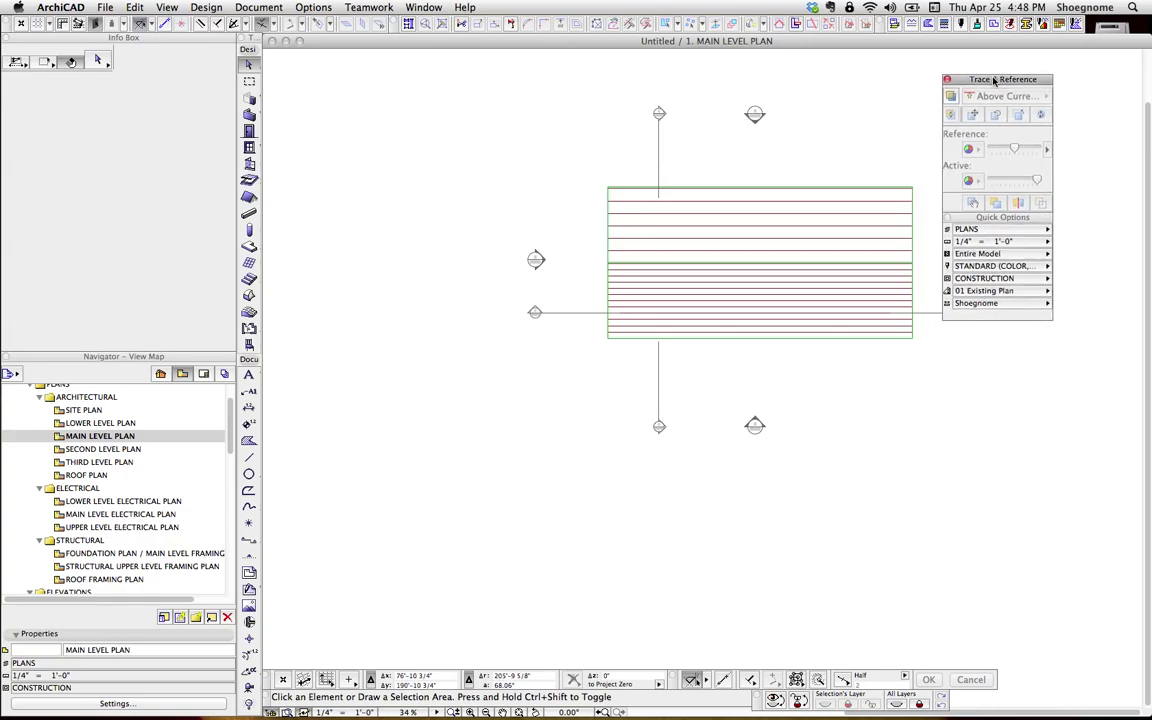
Open the Structural Upper Level Framing Plan and review its layer combination and pen set, keeping STRUCTURAL and STANDARD (COLOR, PLANS).
click(110, 551)
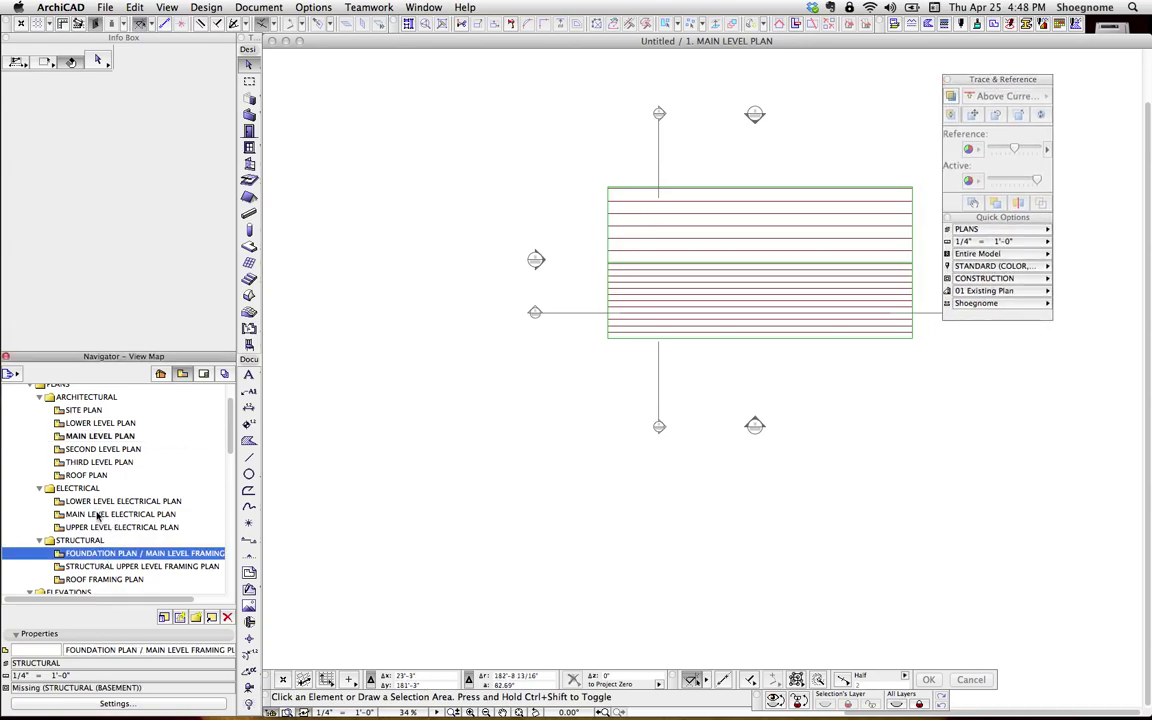
double_click(98, 567)
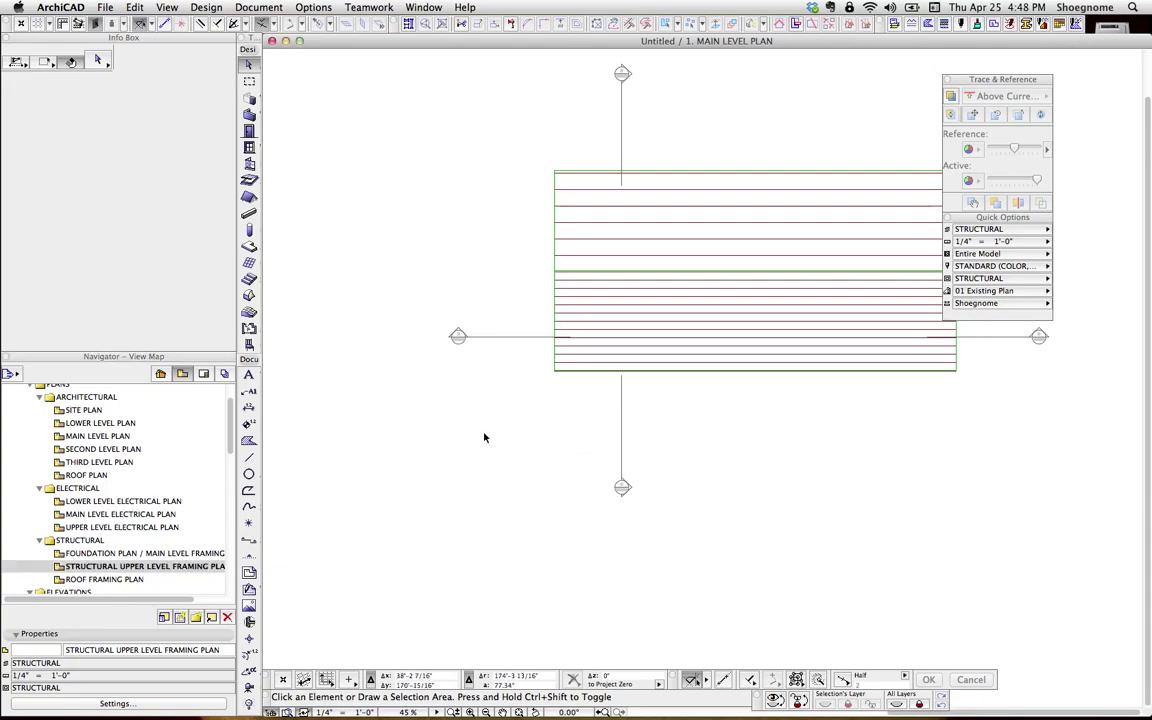
drag(985, 79, 1008, 78)
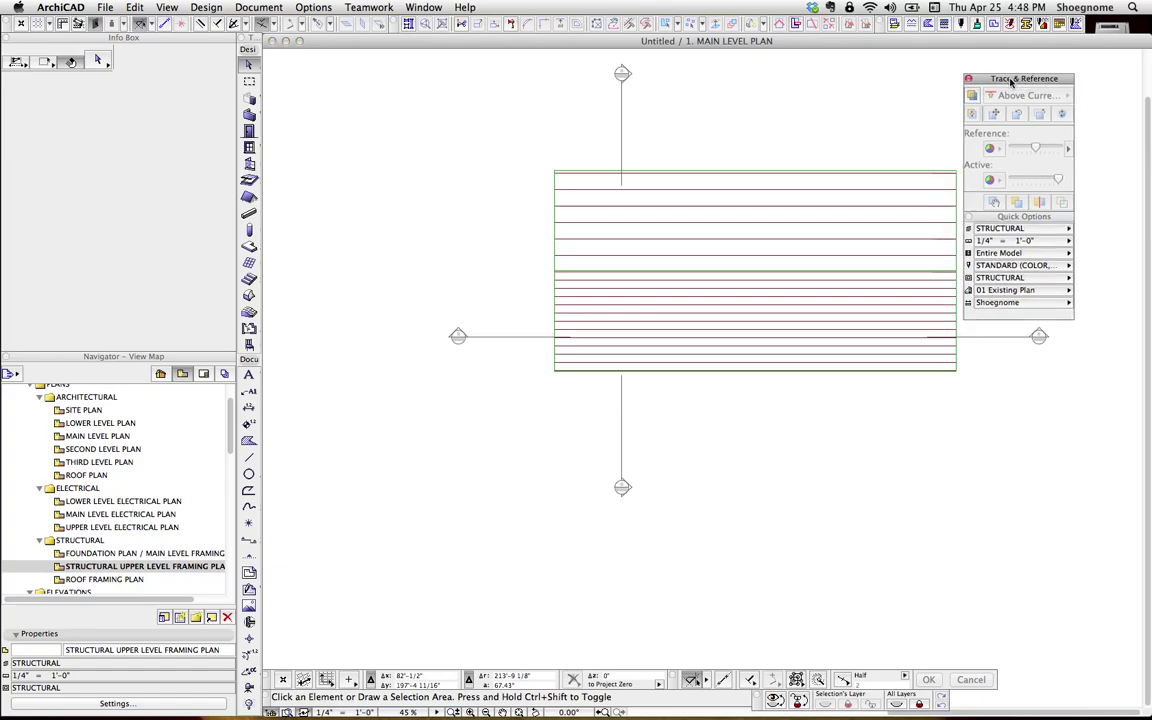
click(1005, 229)
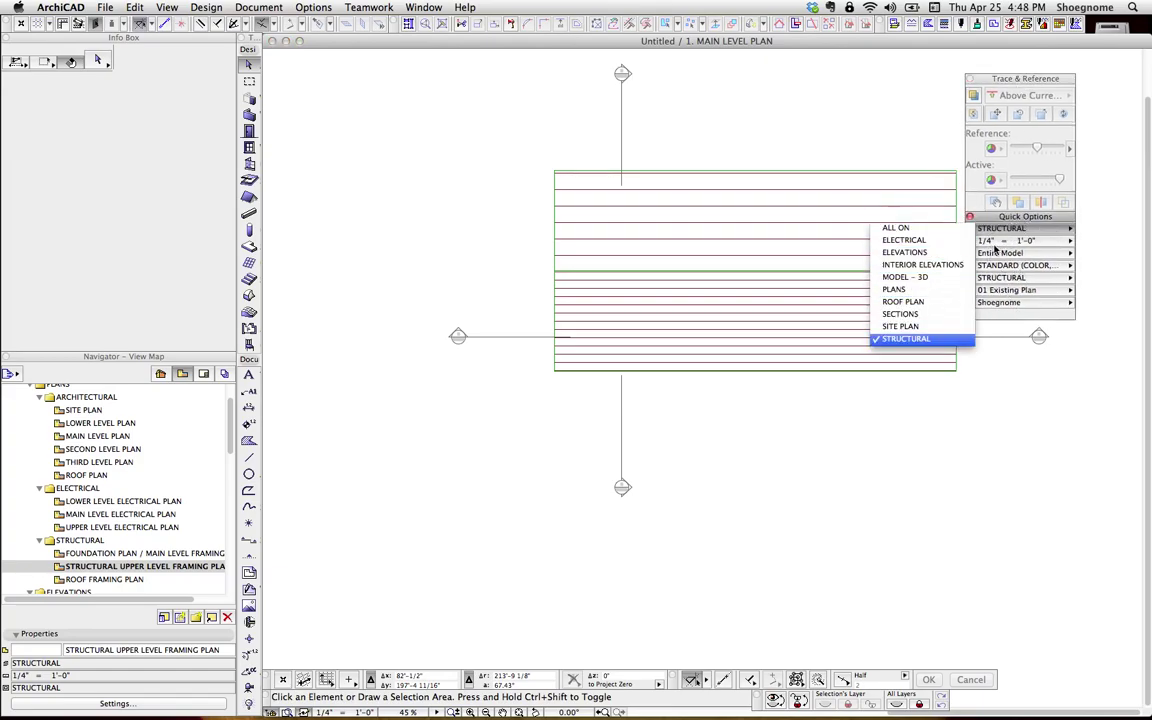
click(910, 339)
click(1008, 266)
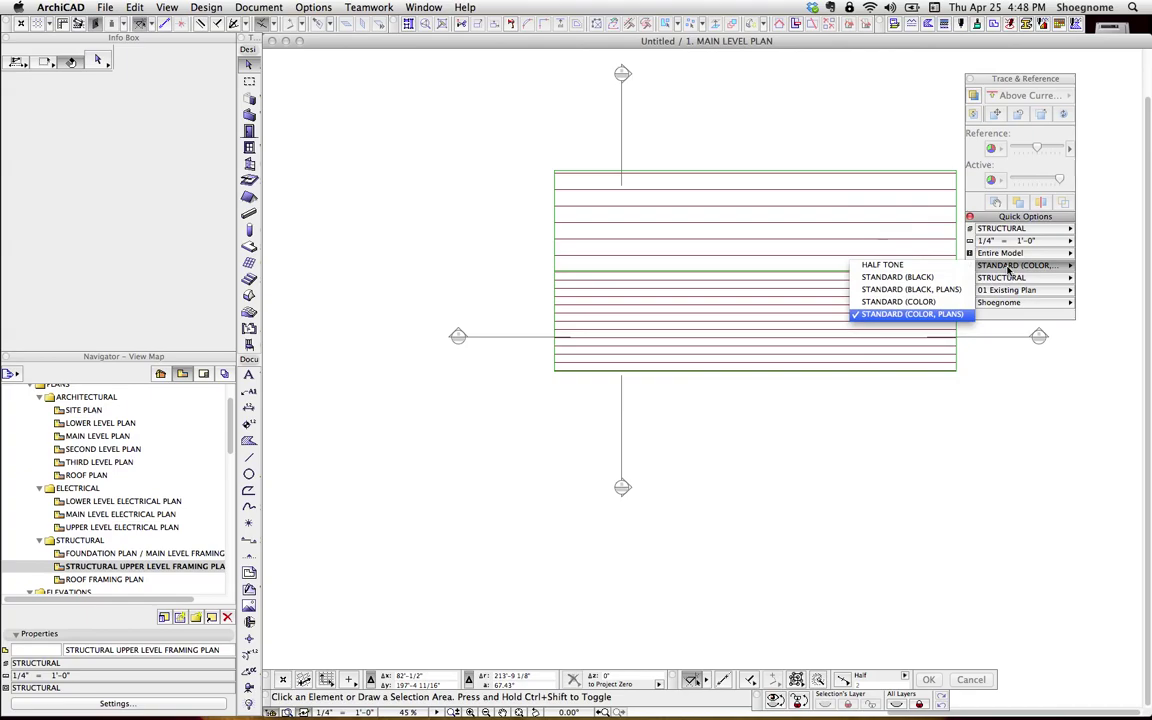
click(933, 291)
click(912, 314)
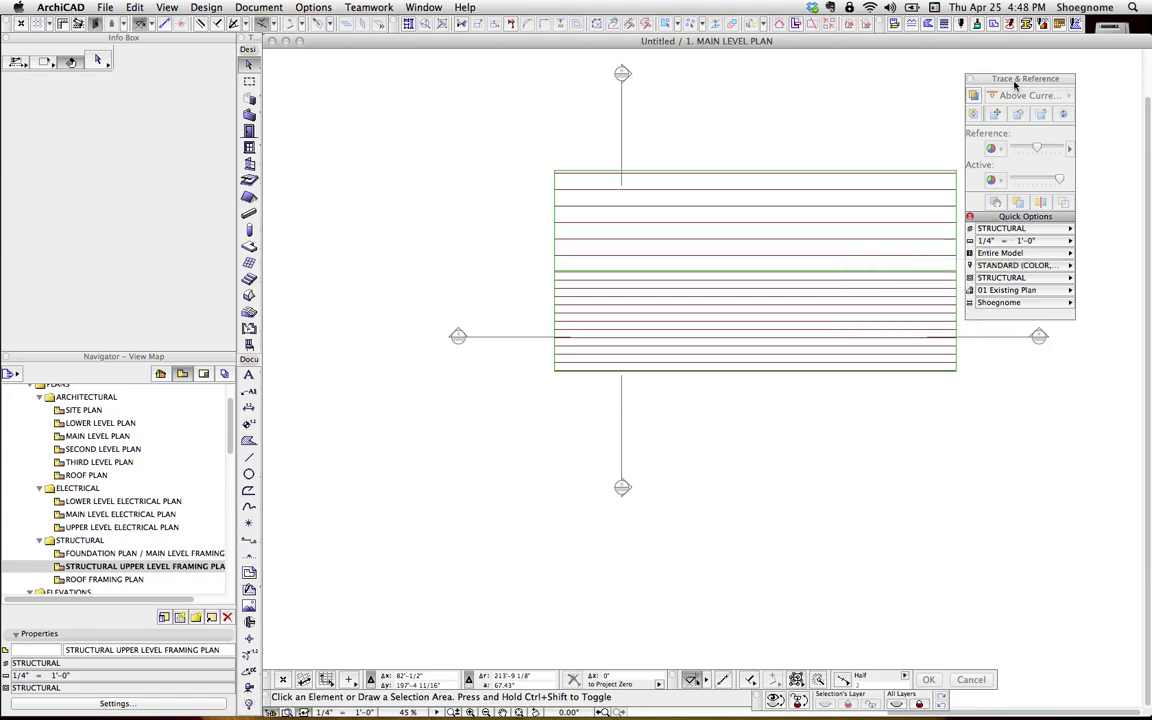
drag(1013, 80, 1033, 78)
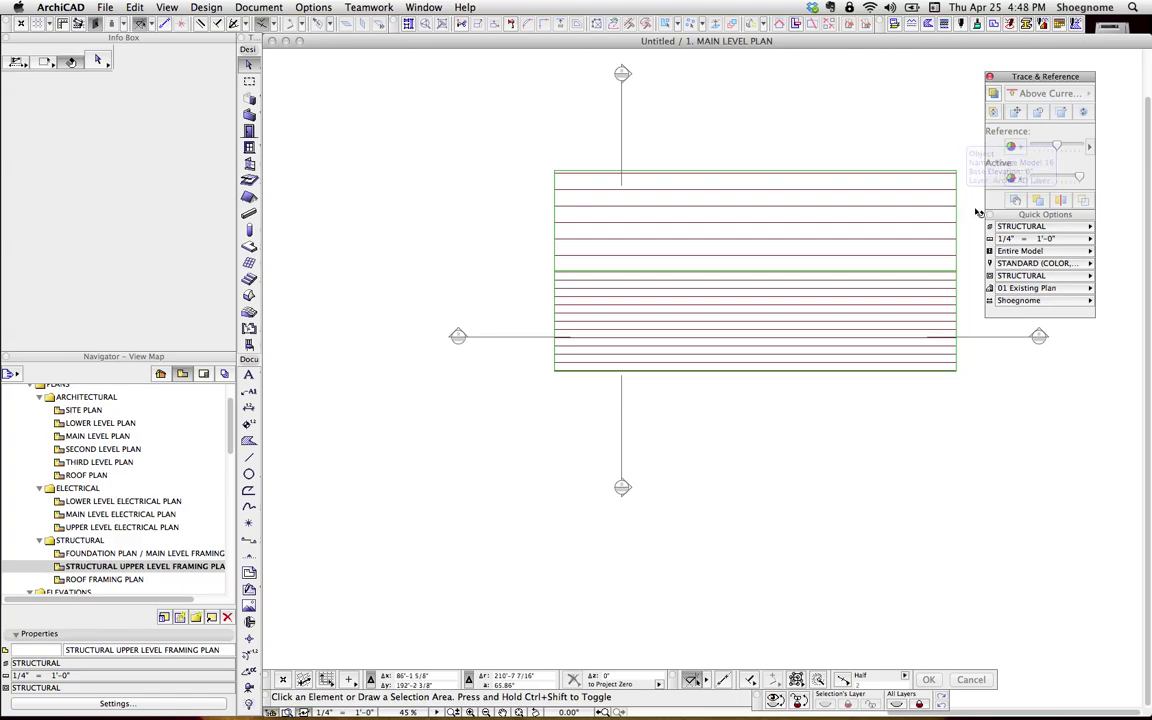
Select the house model in the framing plan, look through the saved elevation and section views, and clear the selection.
click(905, 208)
scroll(228, 455, down, 4)
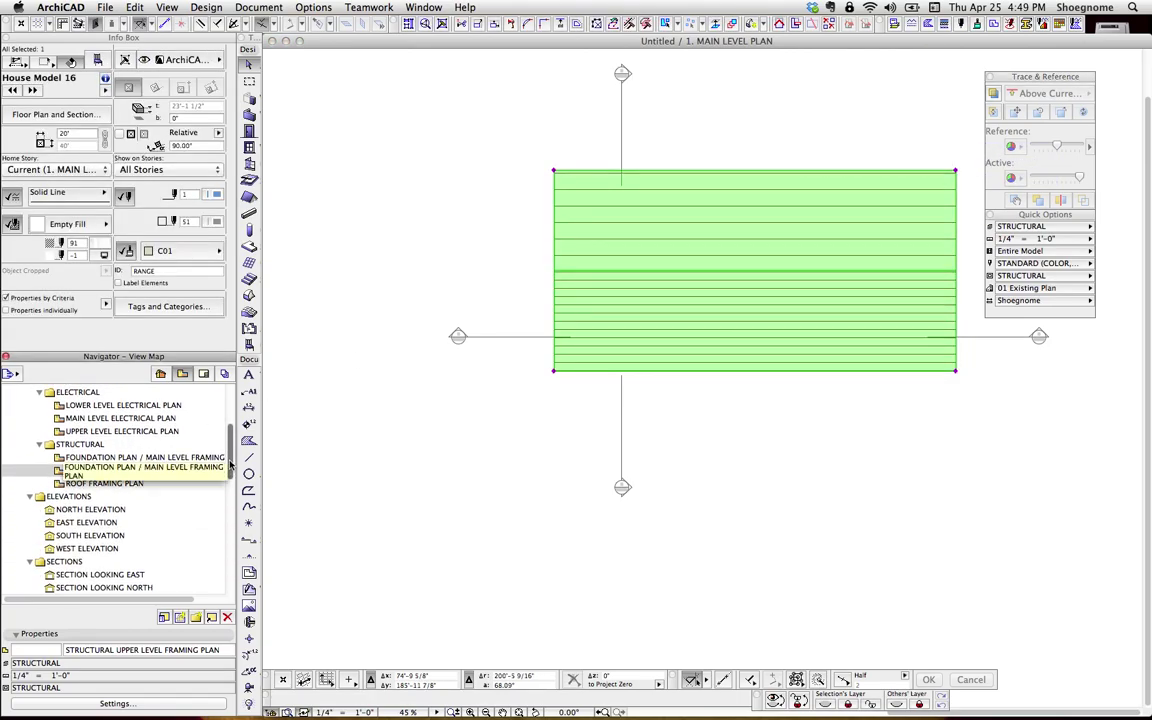
scroll(229, 463, down, 2)
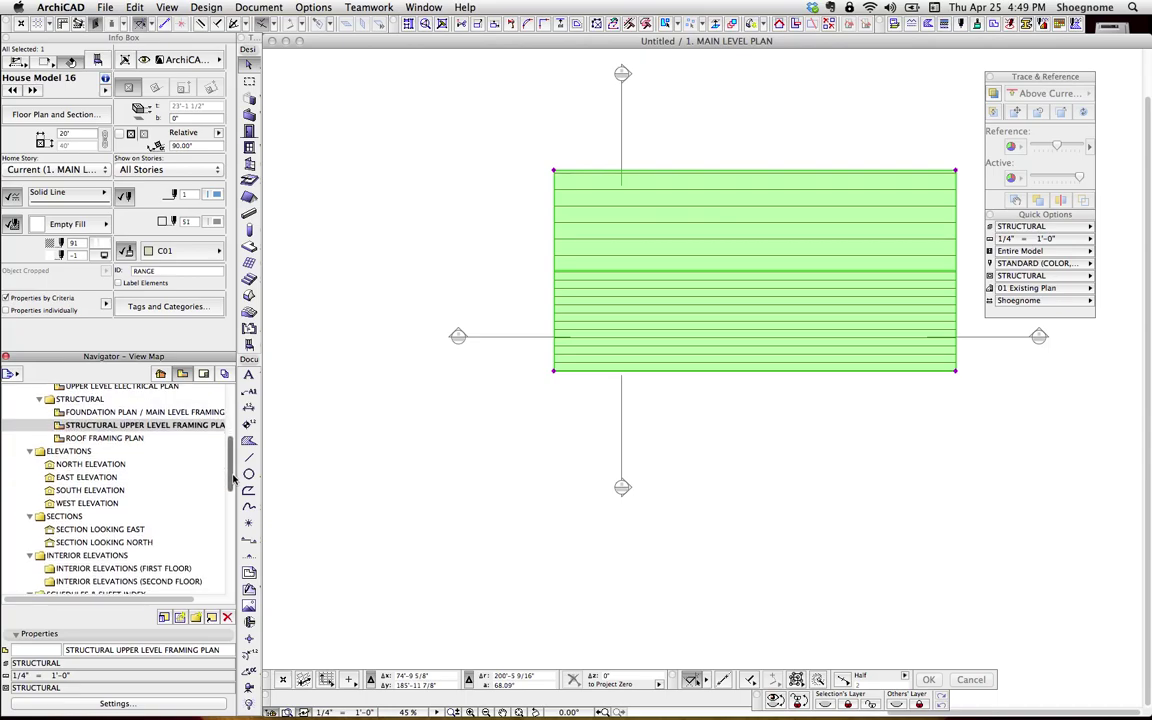
click(88, 486)
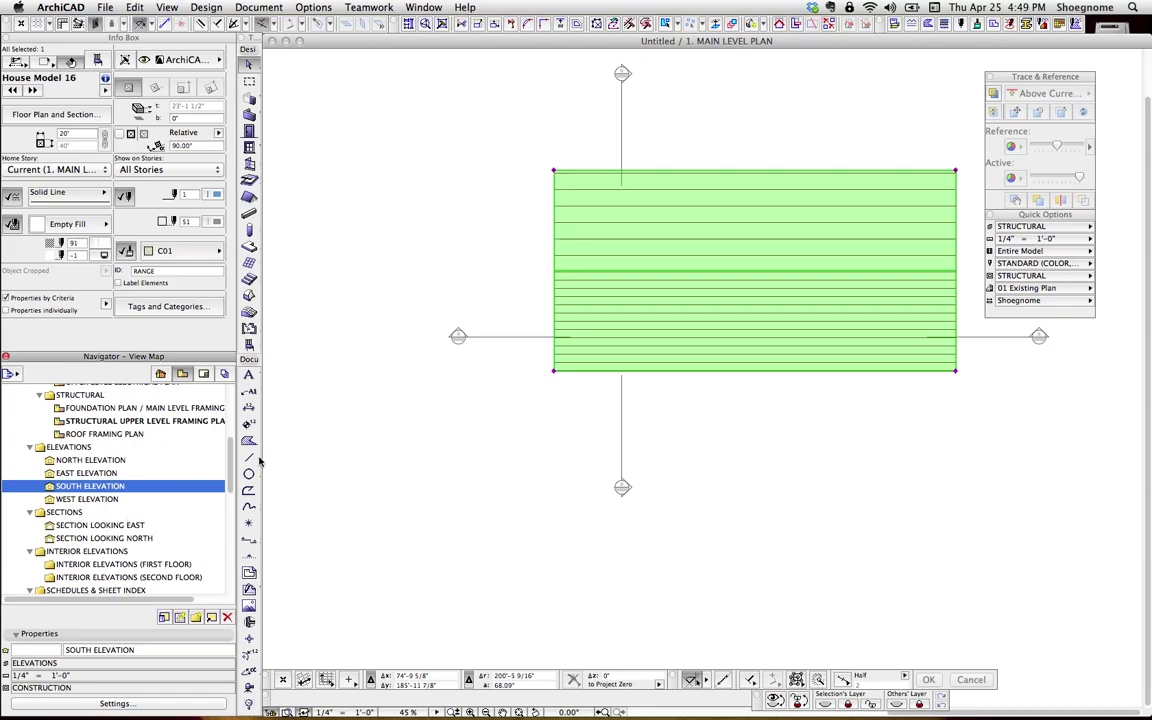
click(417, 293)
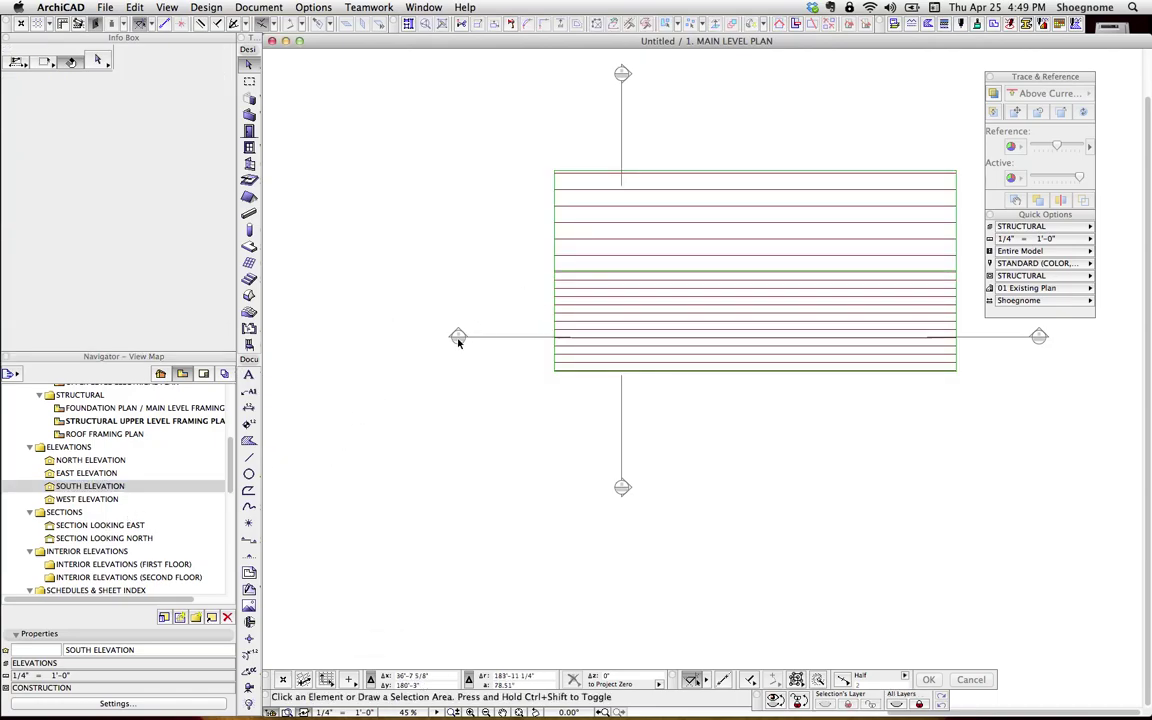
Open the A100 Basement Level Plan layout and check which view is placed on it.
click(203, 373)
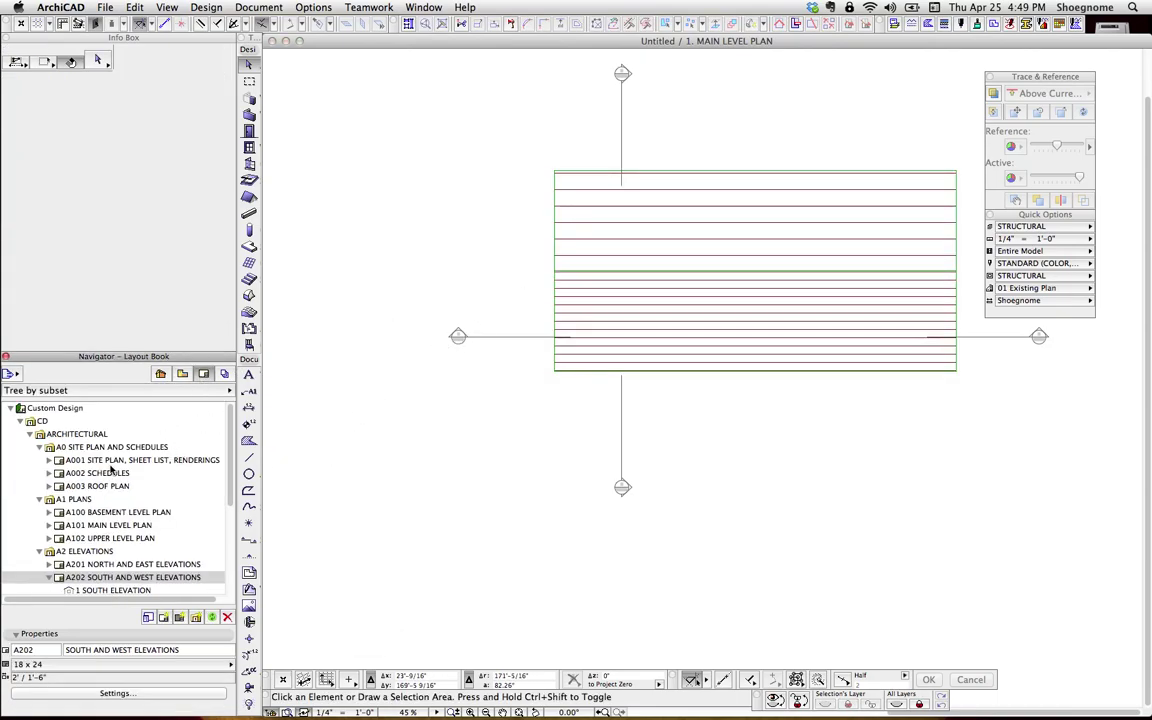
double_click(124, 514)
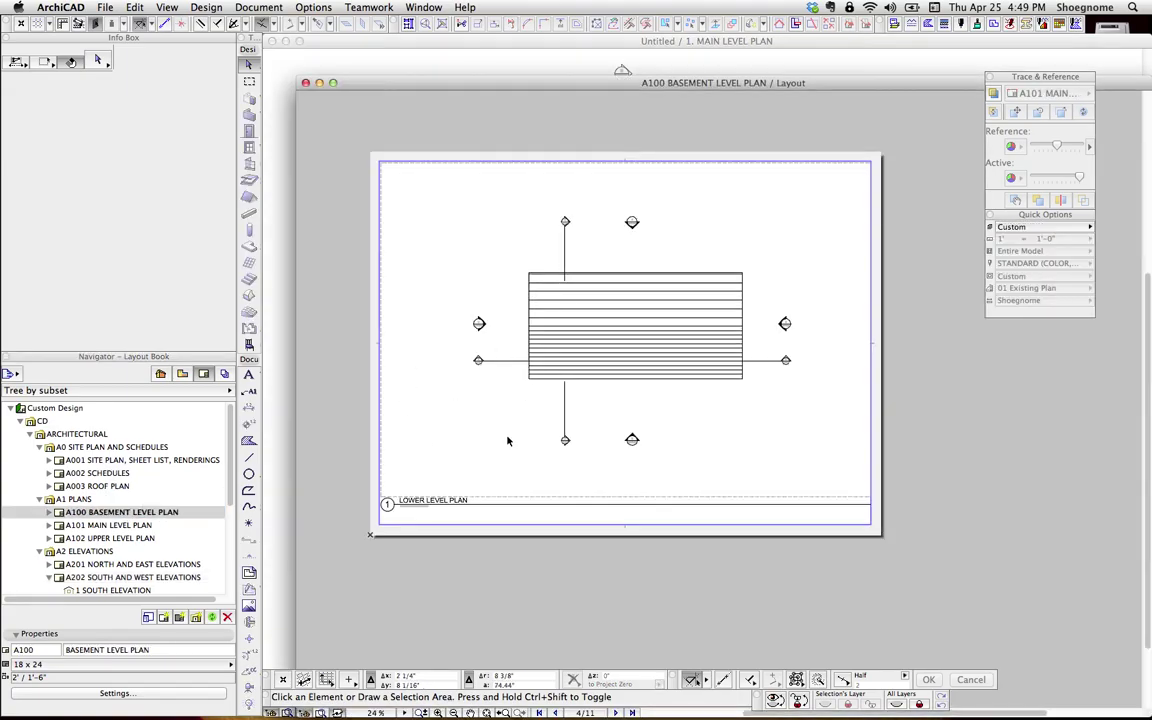
scroll(592, 316, up, 1)
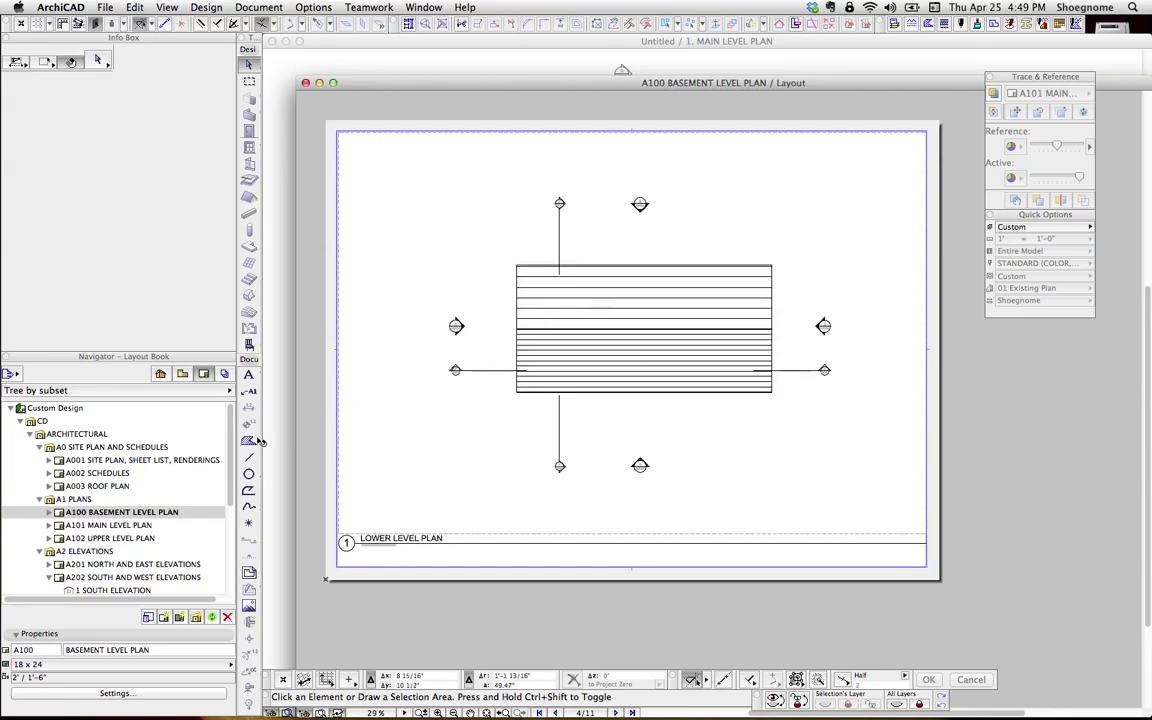
click(48, 512)
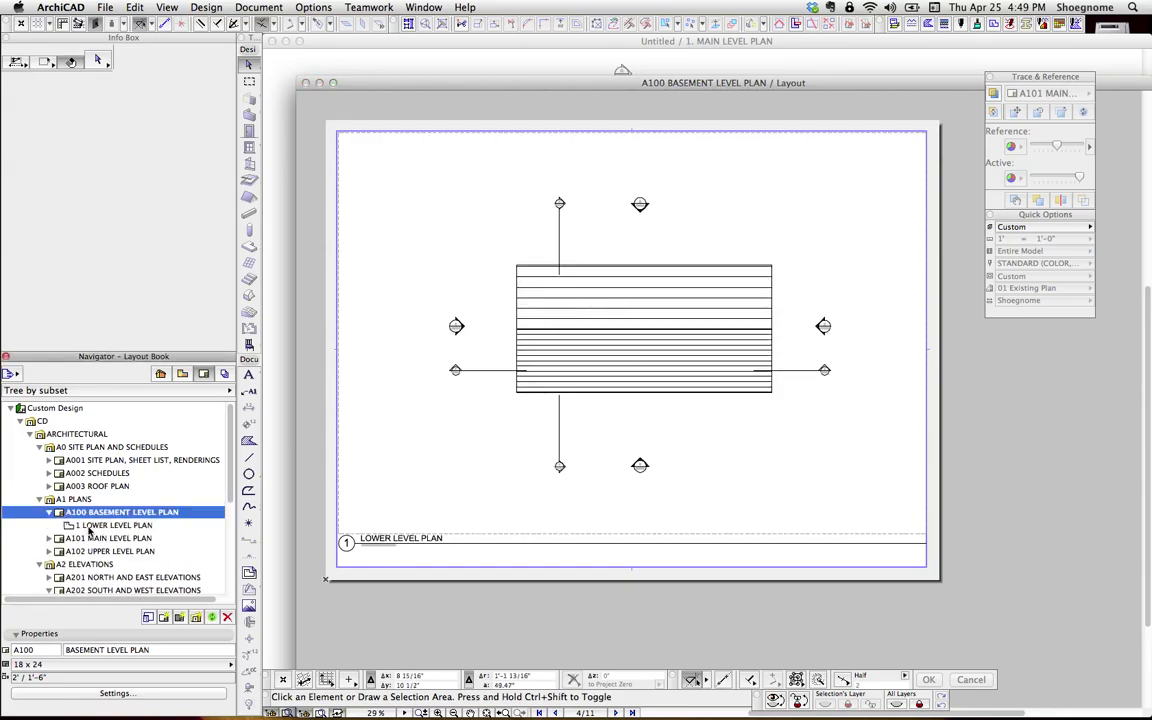
click(88, 526)
click(48, 512)
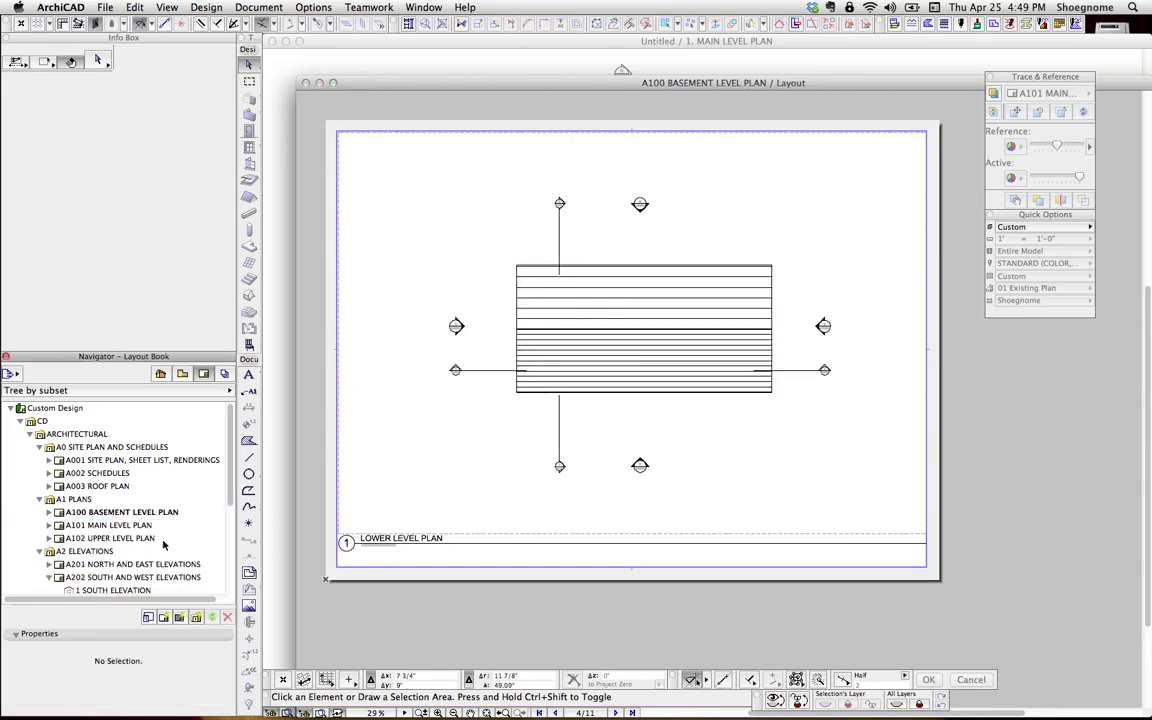
Look through the View Map's schedules and plan views, and return to the Layout Book.
click(183, 374)
scroll(200, 480, down, 10)
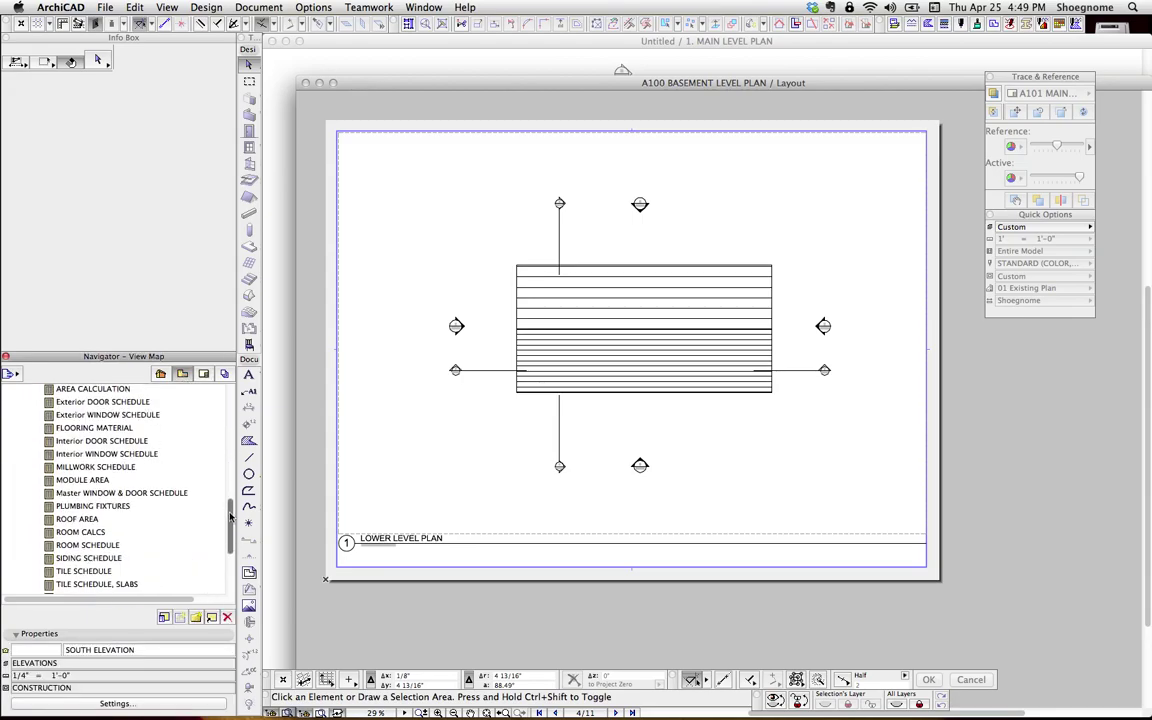
scroll(215, 450, up, 15)
scroll(207, 395, down, 4)
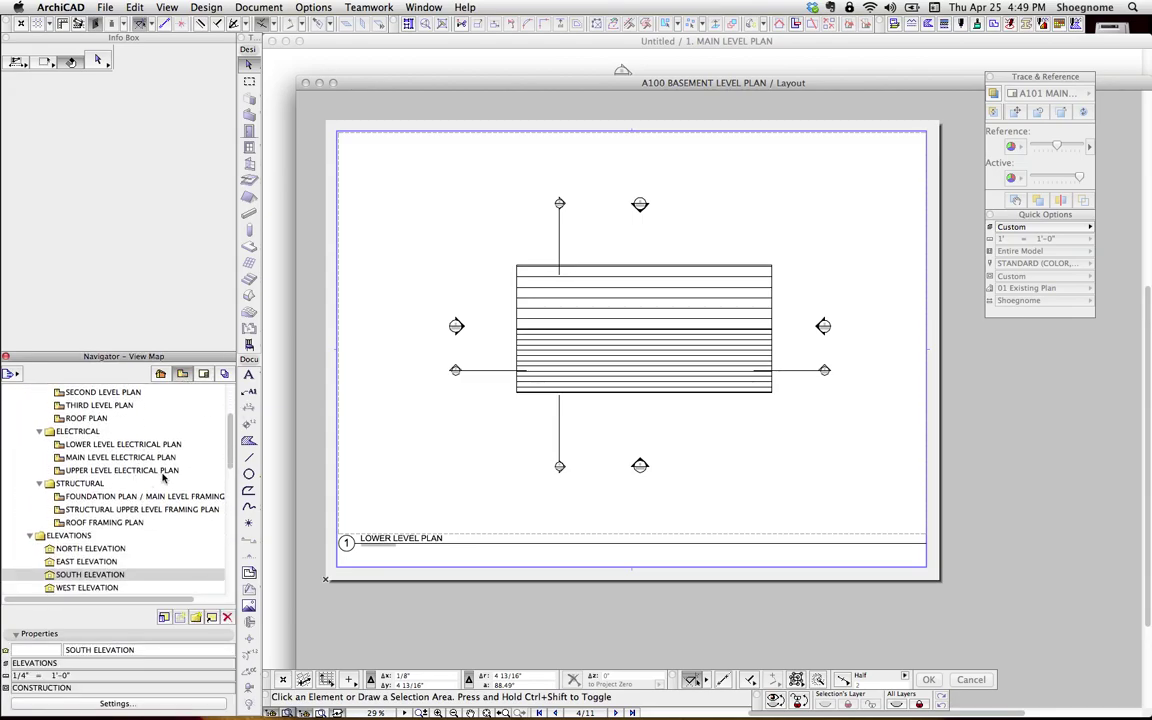
click(204, 375)
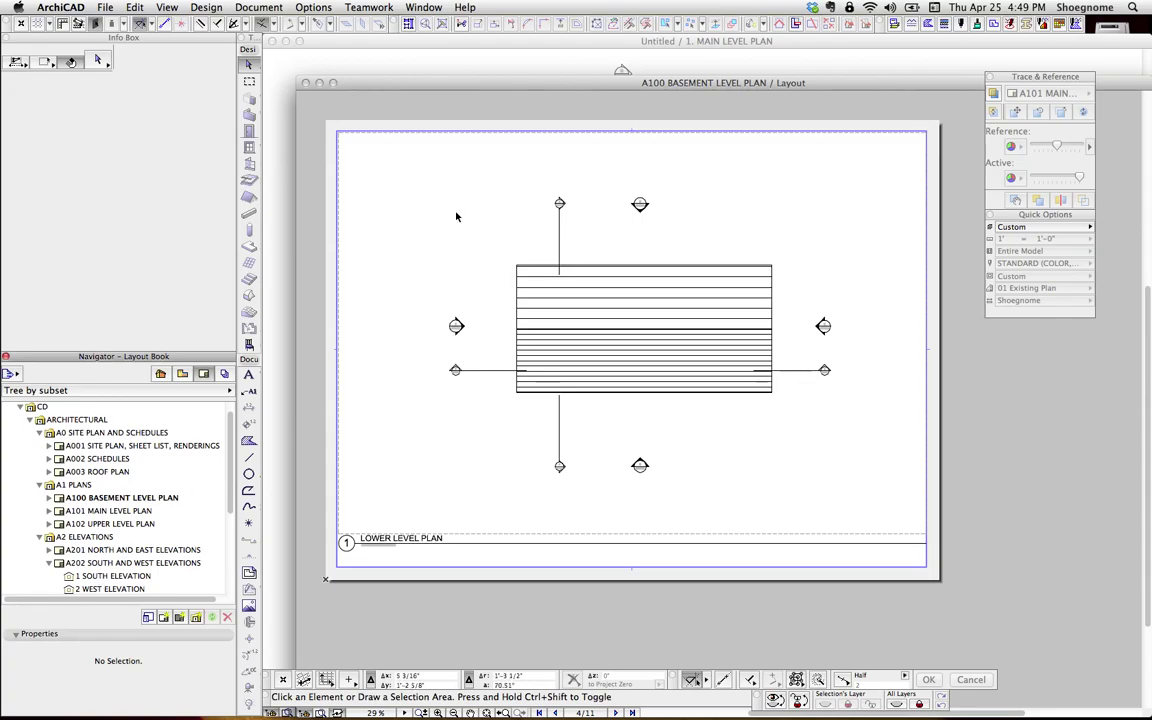
Examine the elevation and section marker references on the A100 layout and compare them with the sheets in the Layout Book.
scroll(455, 326, up, 2)
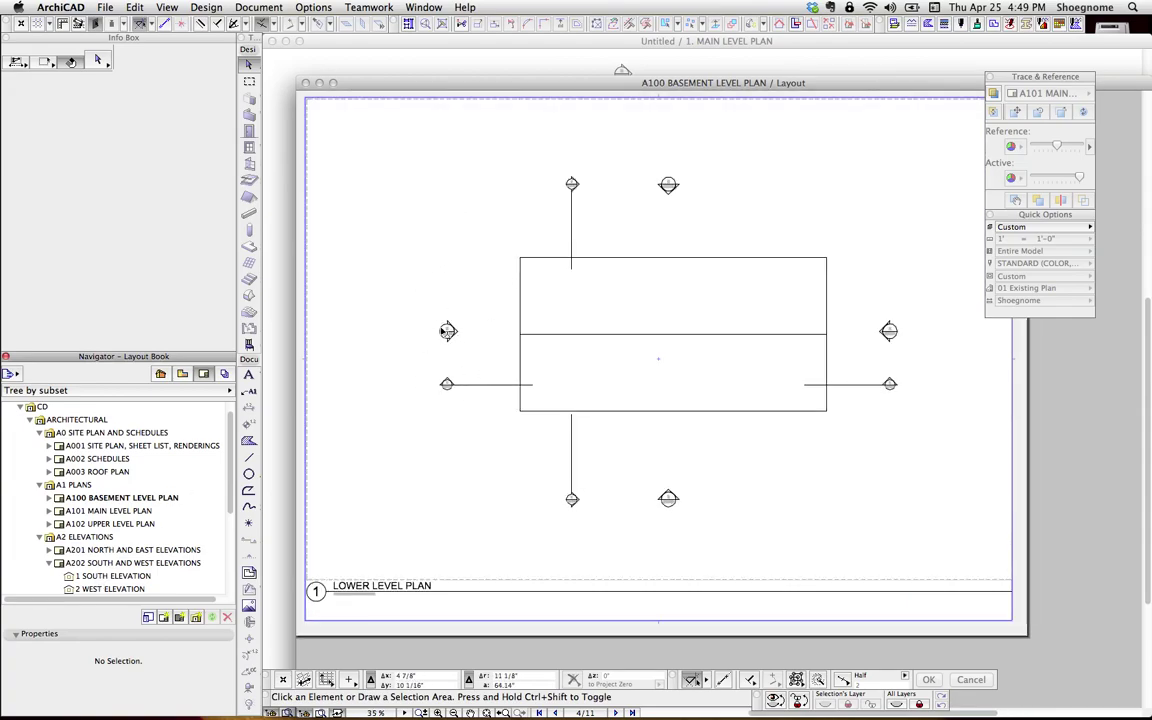
click(447, 330)
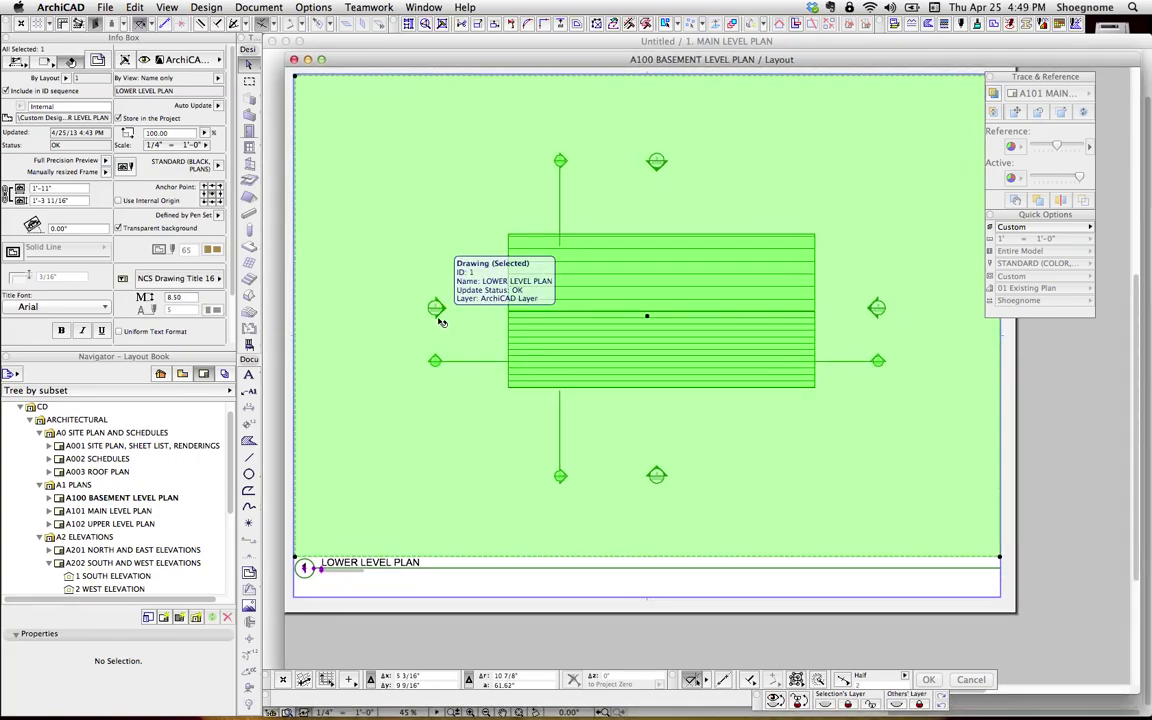
key(Escape)
scroll(436, 310, up, 2)
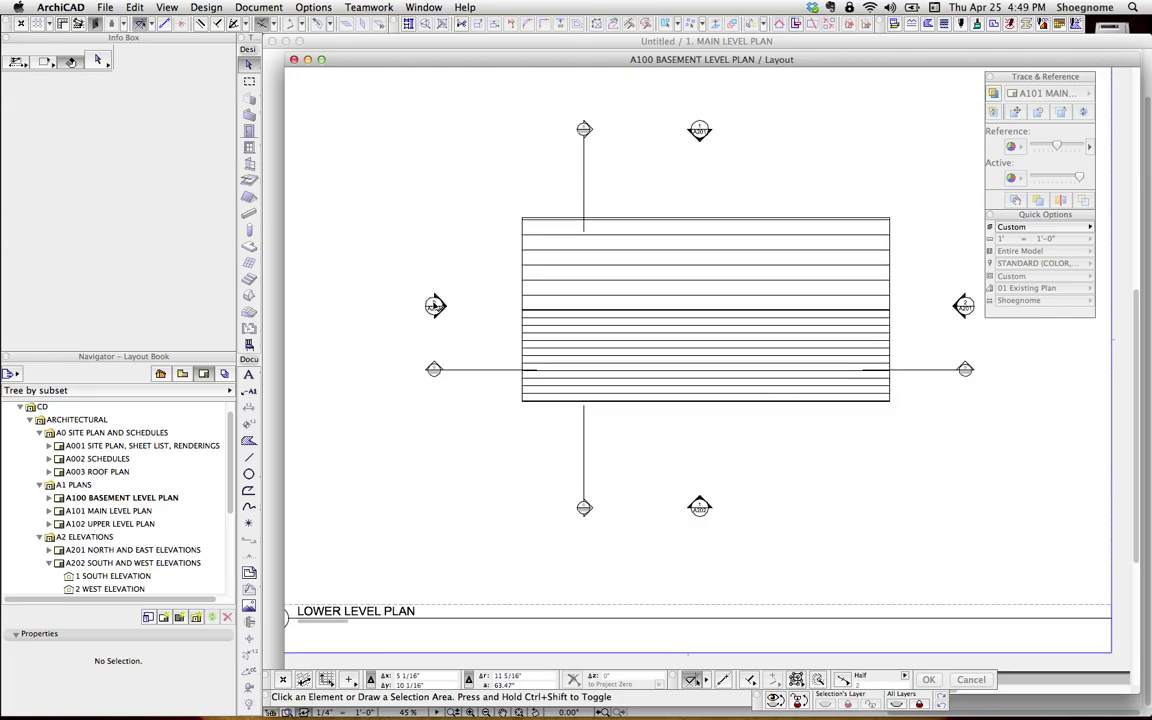
scroll(98, 461, down, 3)
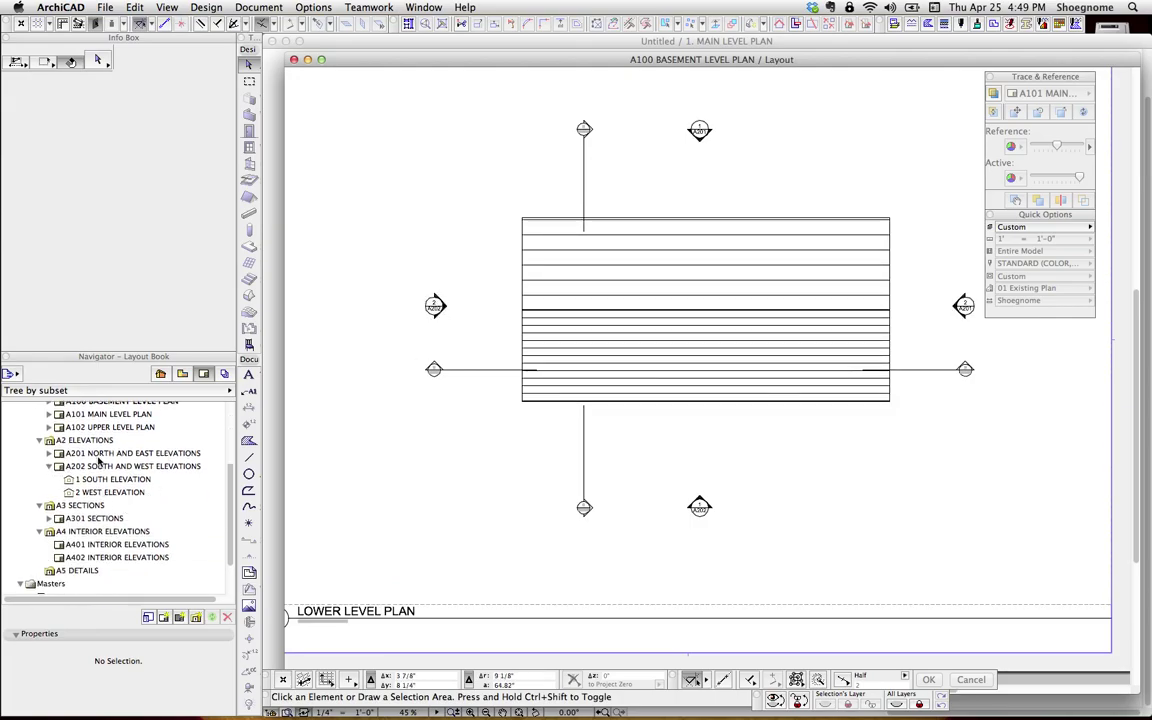
scroll(98, 470, up, 1)
scroll(127, 487, up, 2)
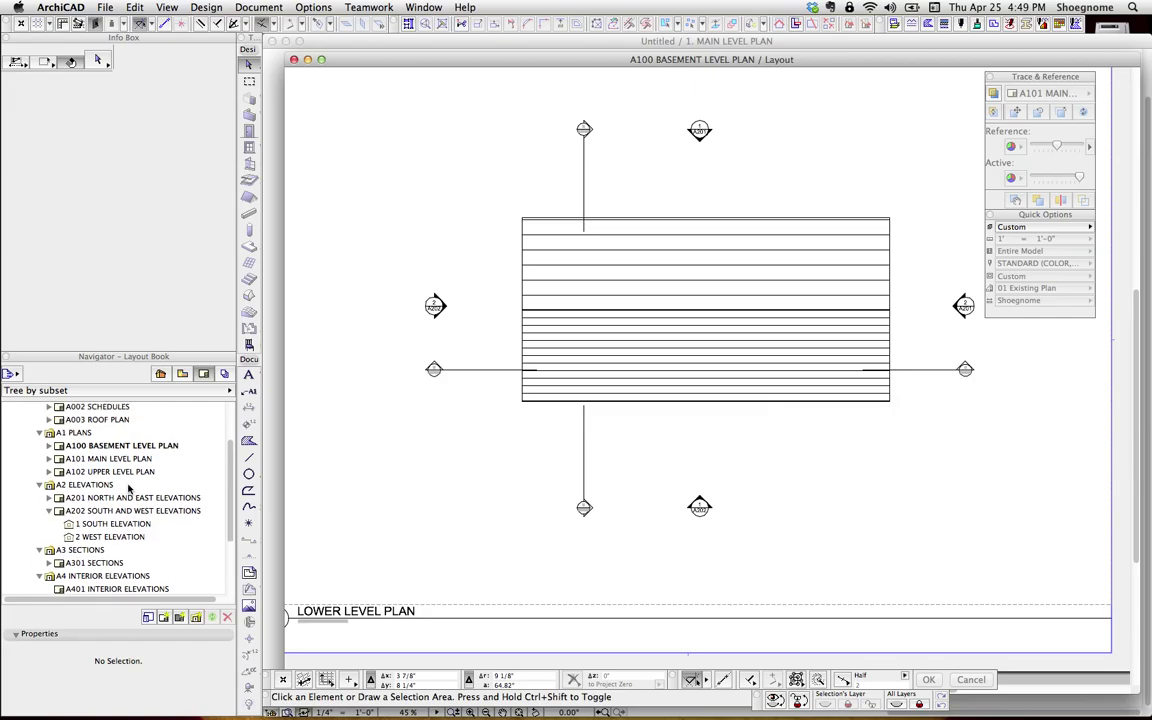
Open the A002 Schedules layout and review the drawing settings of the Plumbing Fixture Schedule without changing them.
double_click(118, 455)
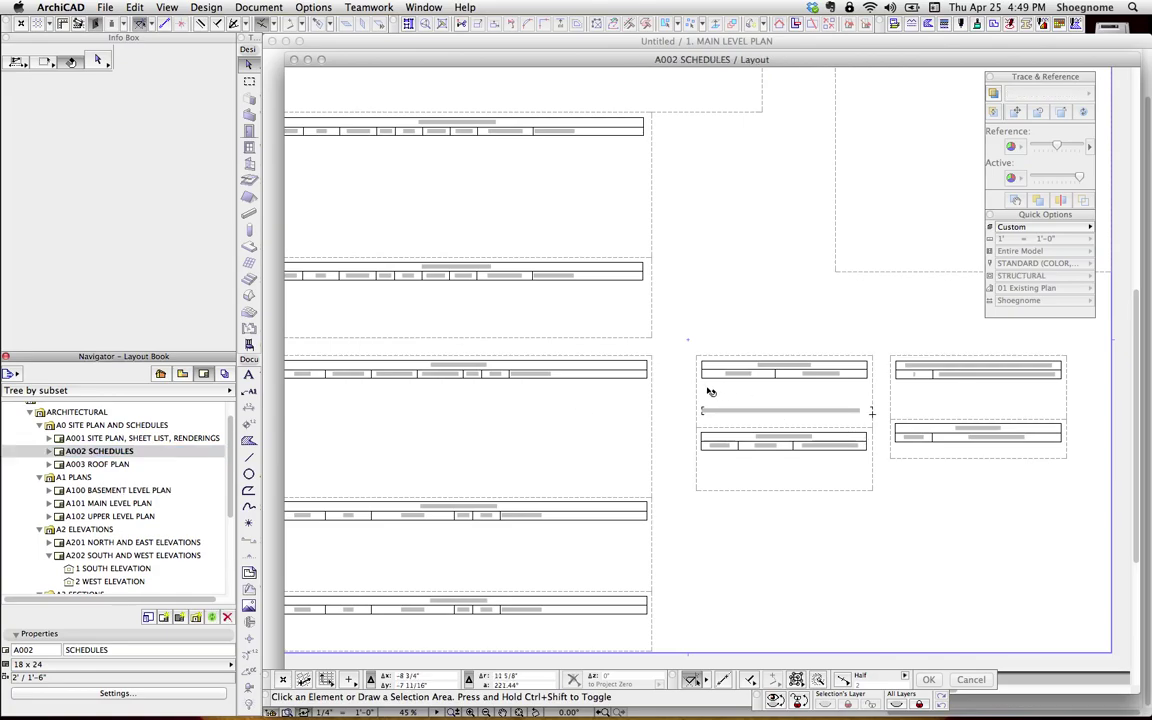
scroll(710, 392, up, 1)
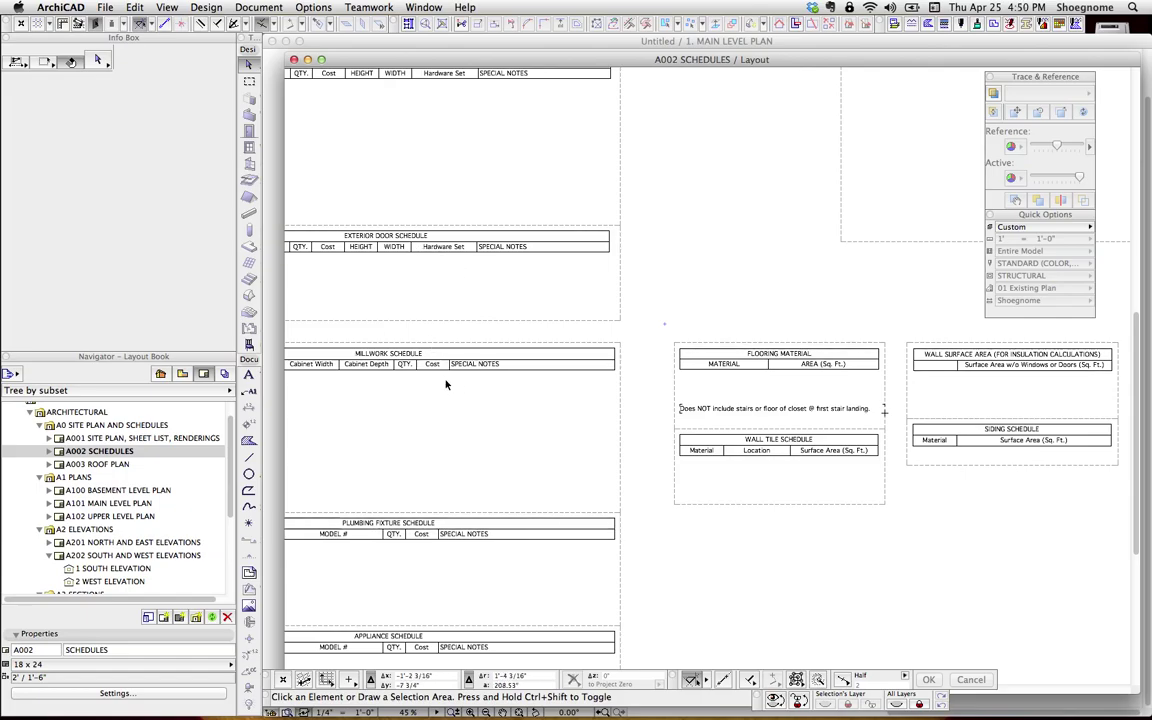
click(530, 556)
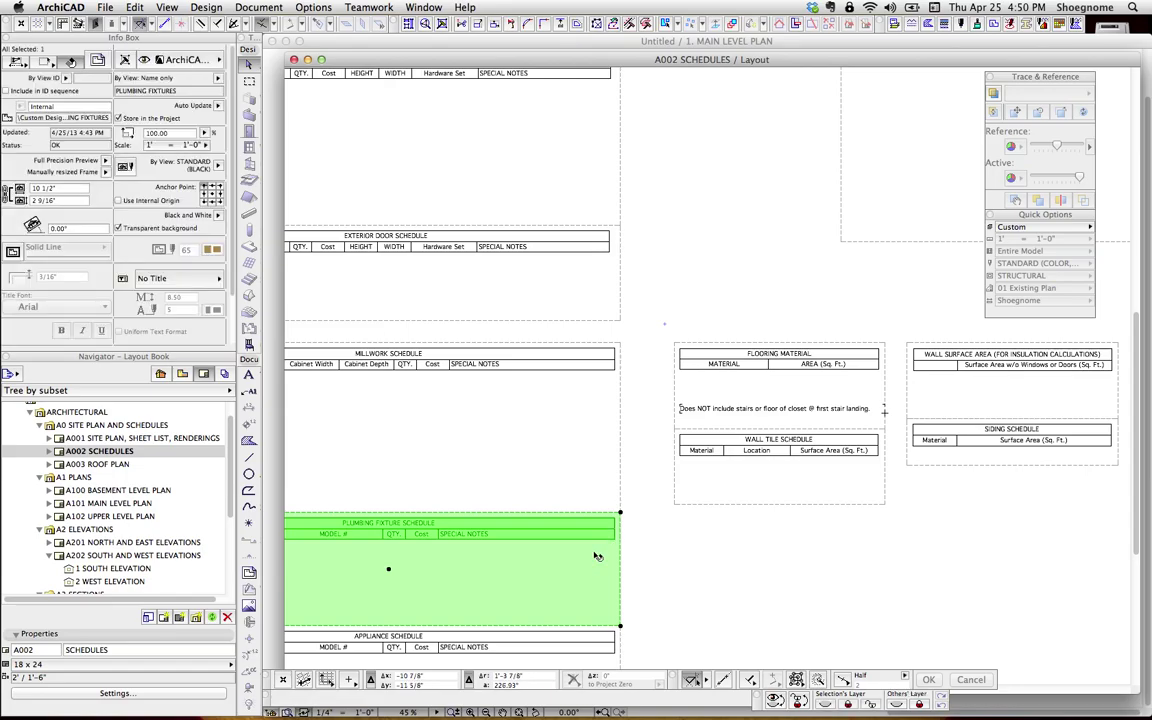
key(super+t)
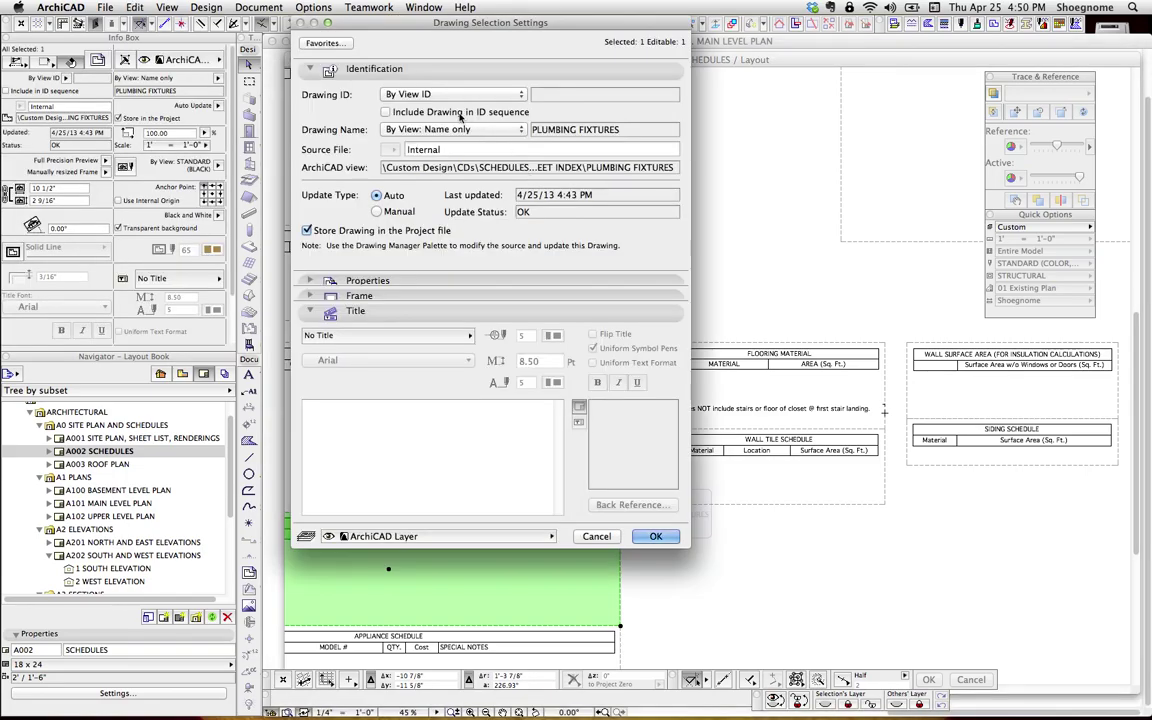
key(Escape)
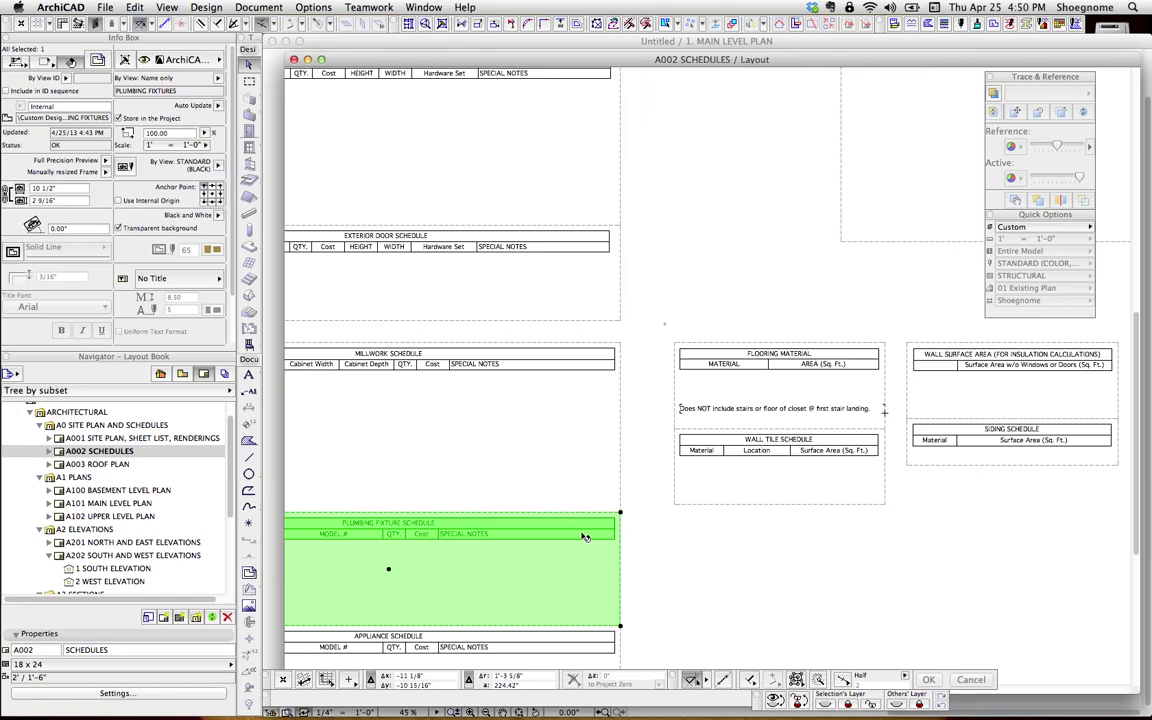
right_click(597, 527)
key(Escape)
right_click(598, 528)
key(Escape)
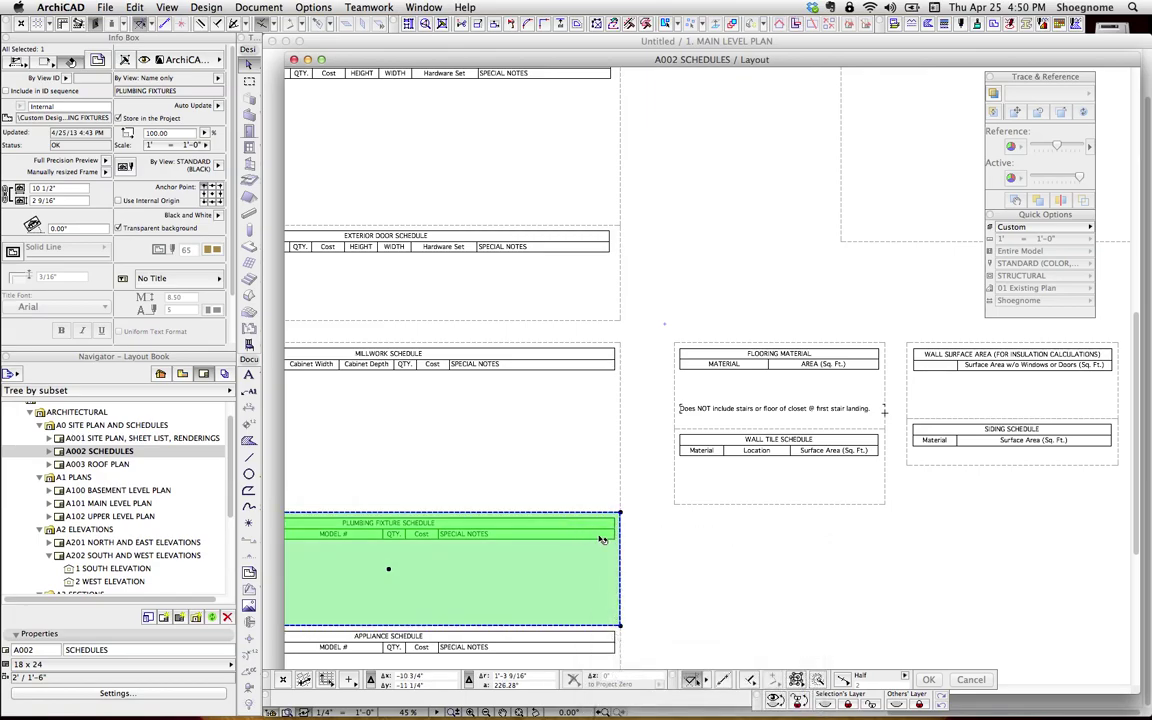
Open the source view of the Plumbing Fixture Schedule, review its scheme criteria and fields, and close the schedule.
right_click(601, 540)
click(643, 578)
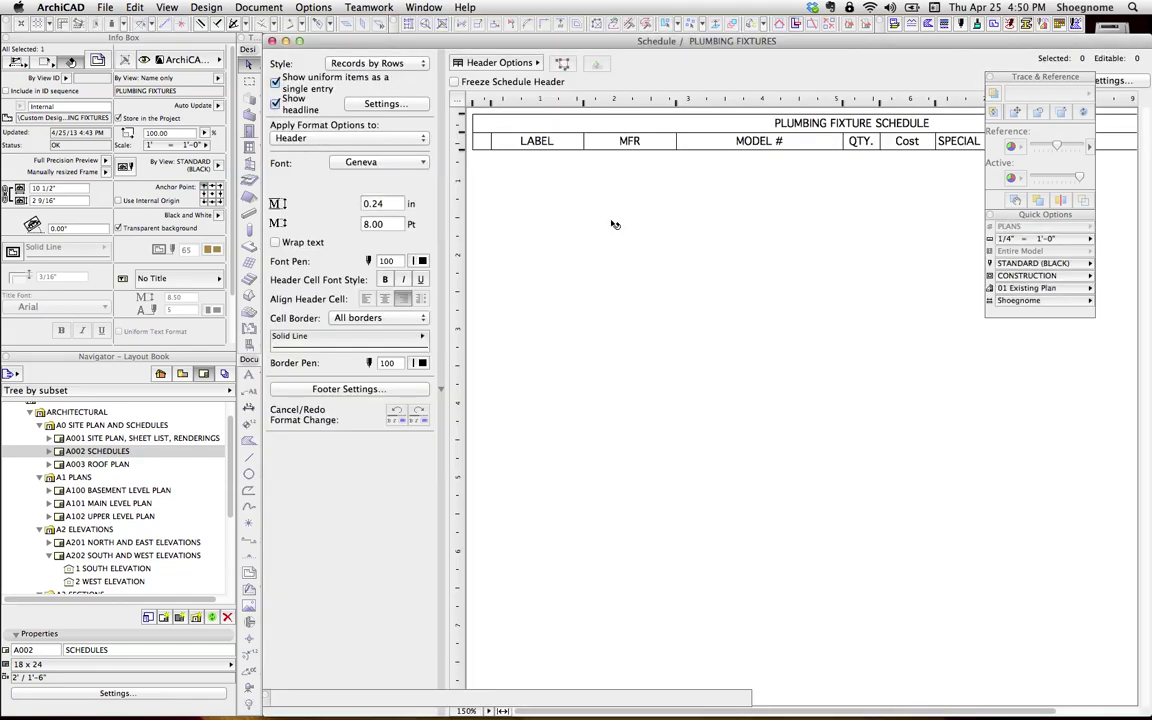
drag(1061, 78, 924, 181)
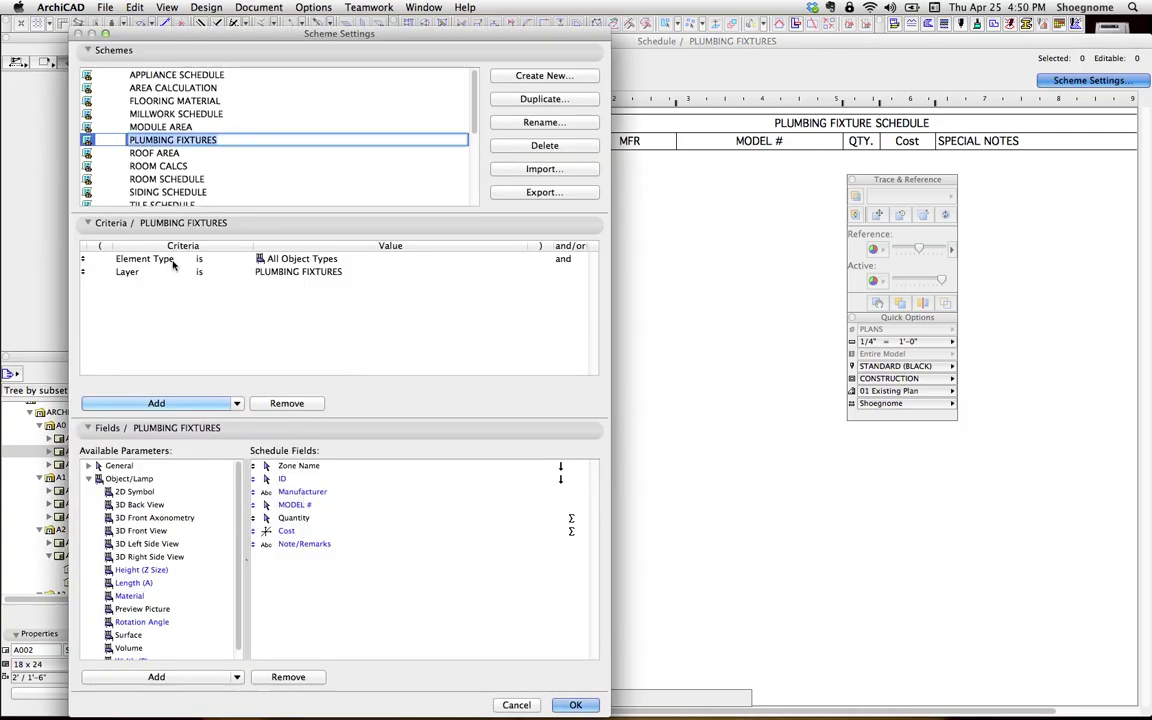
click(300, 271)
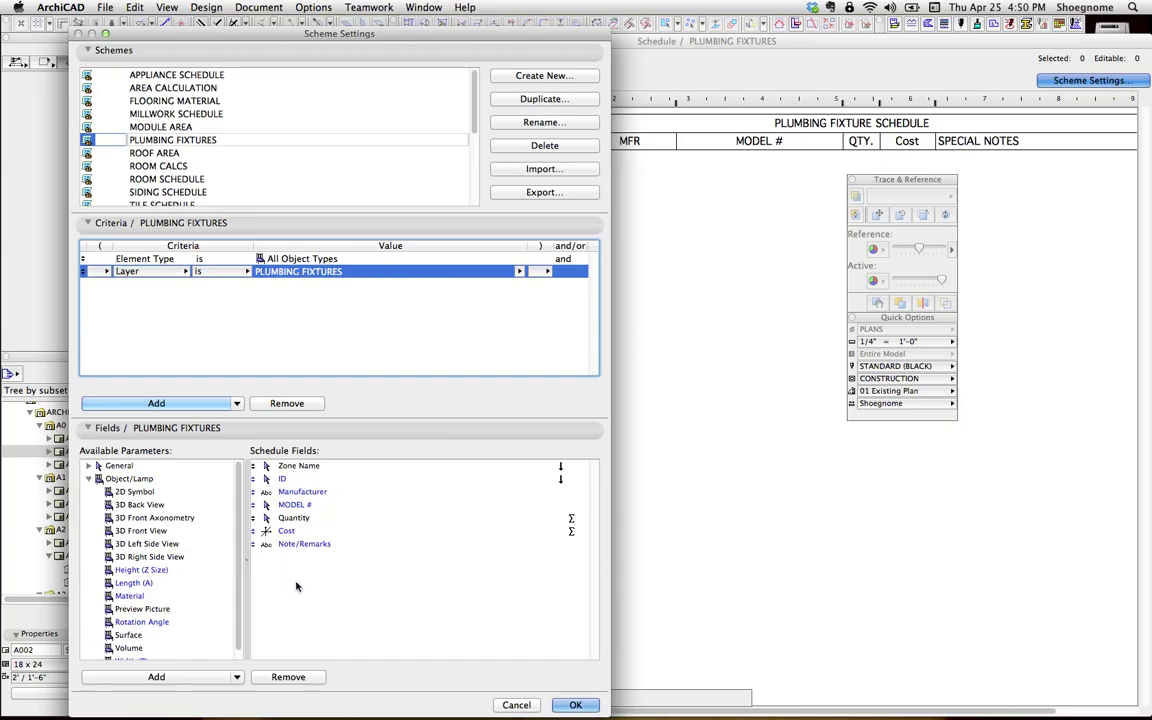
click(576, 705)
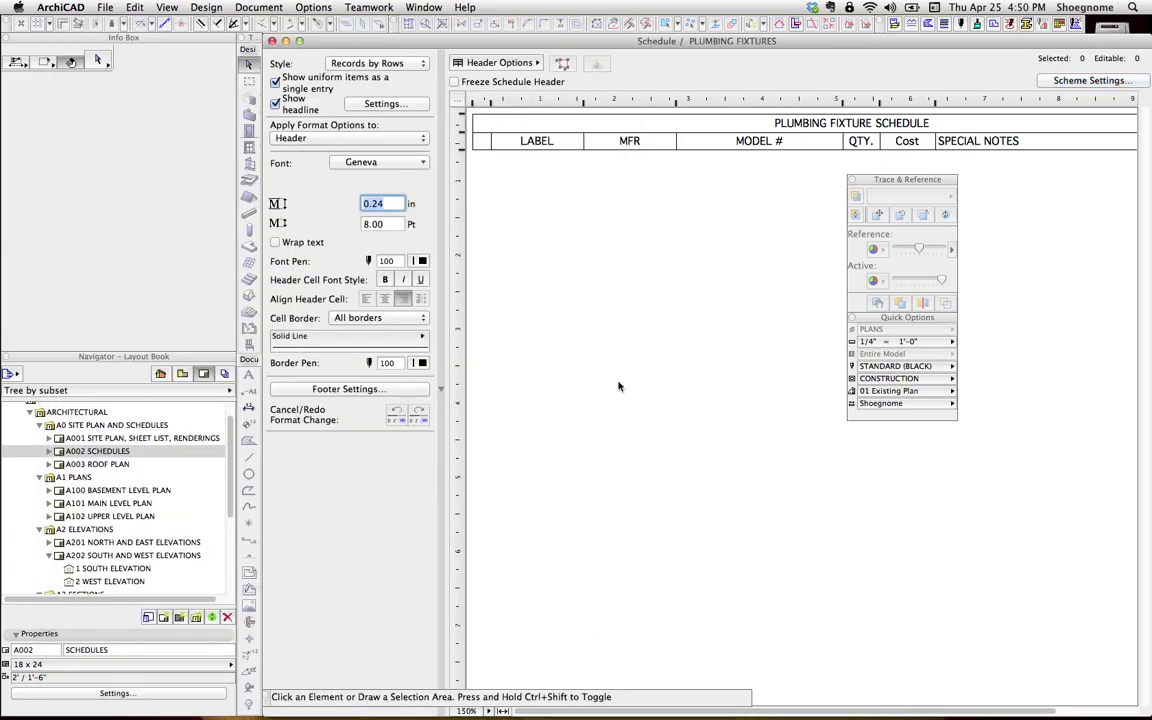
click(272, 41)
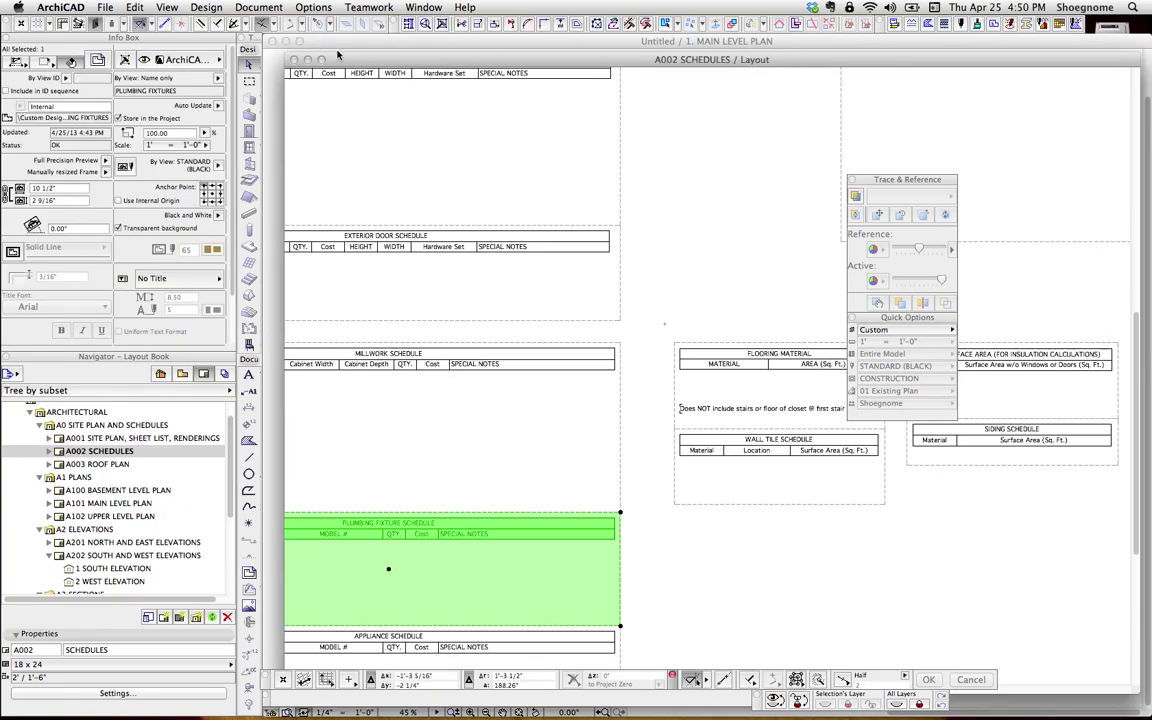
Return to the main level plan and set the Object tool's layer to PLUMBING FIXTURES.
click(306, 44)
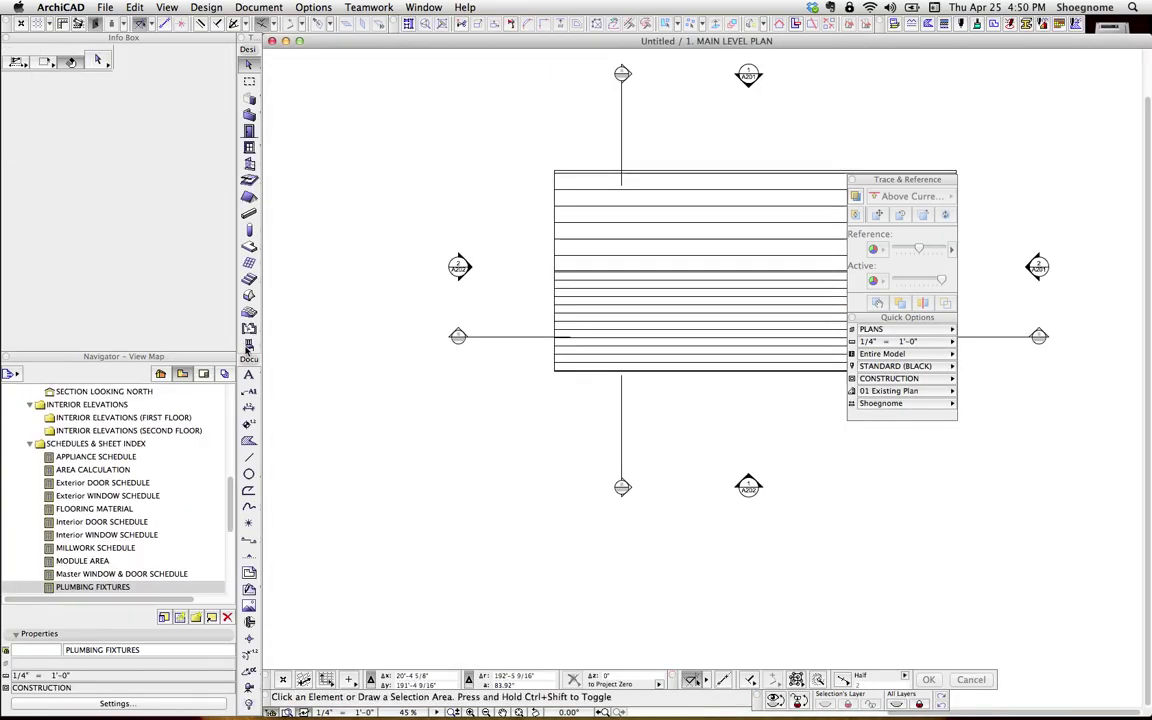
click(249, 344)
click(180, 62)
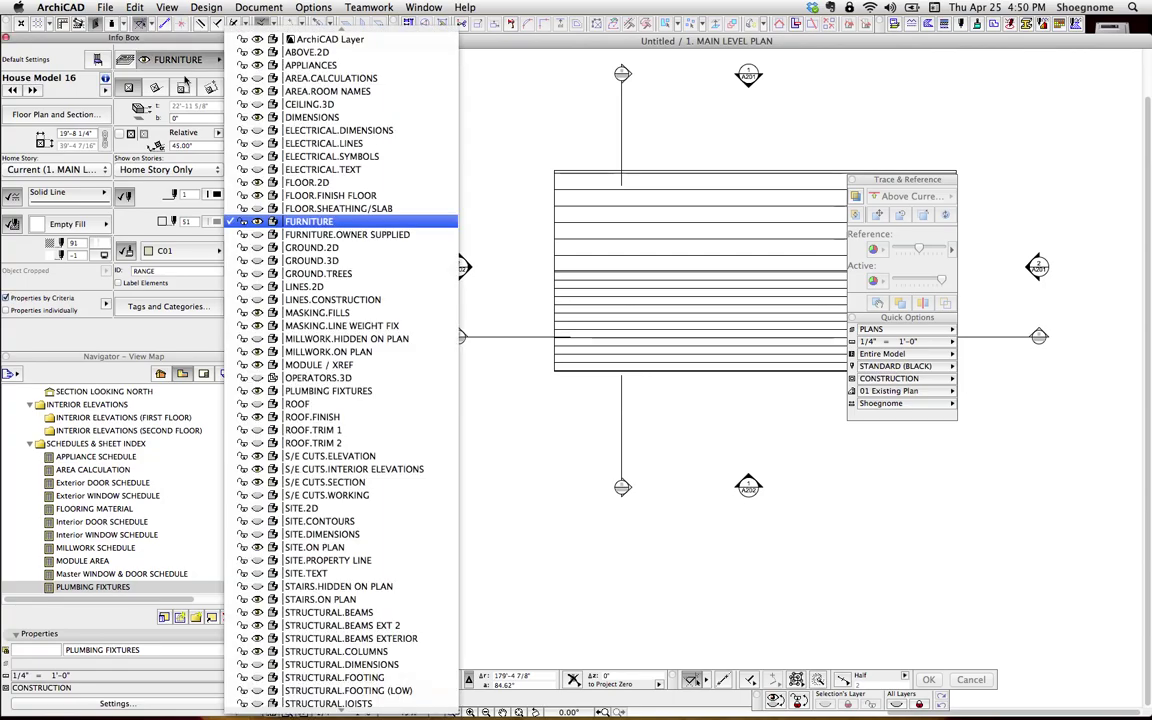
click(362, 394)
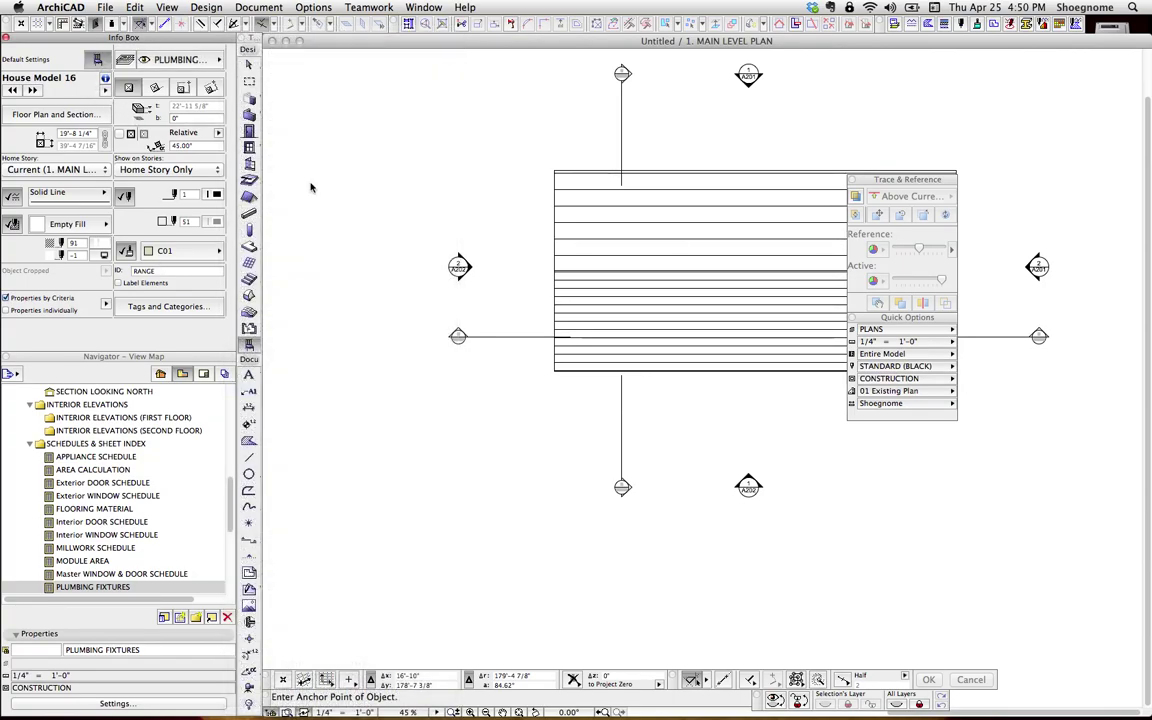
Search the object library for "toilet", choose Toilet ADA 16, and place one outside the house, beyond its west elevation marker.
key(super+t)
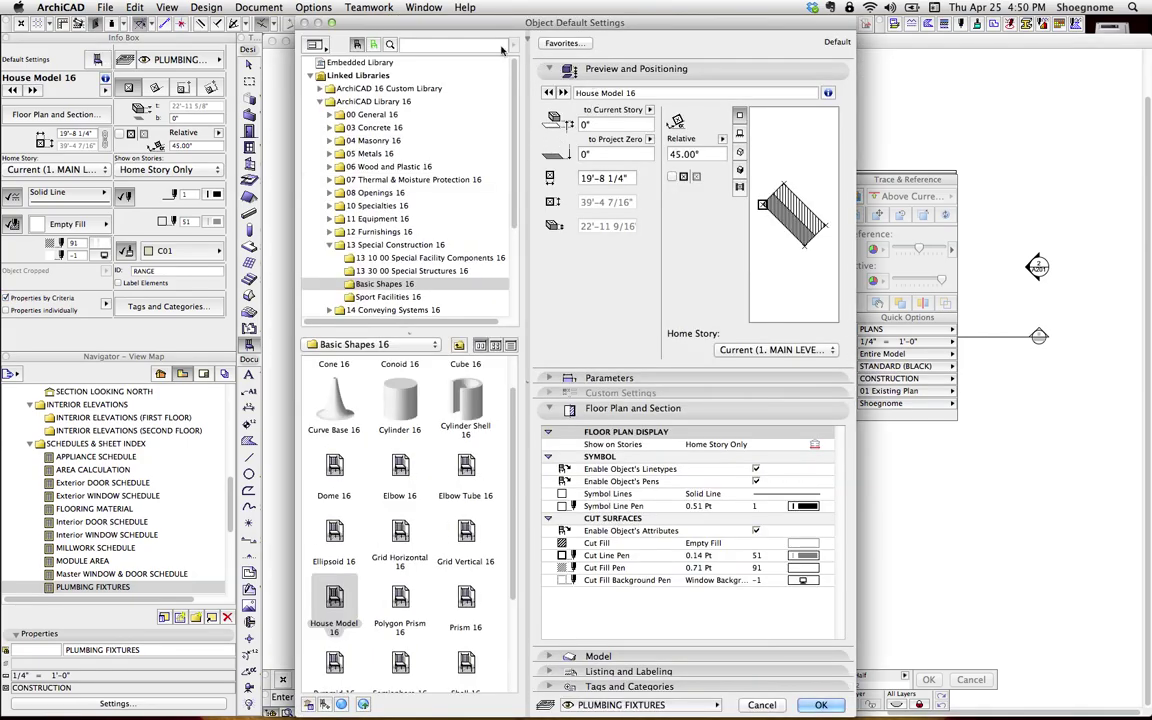
click(468, 44)
text(toilet)
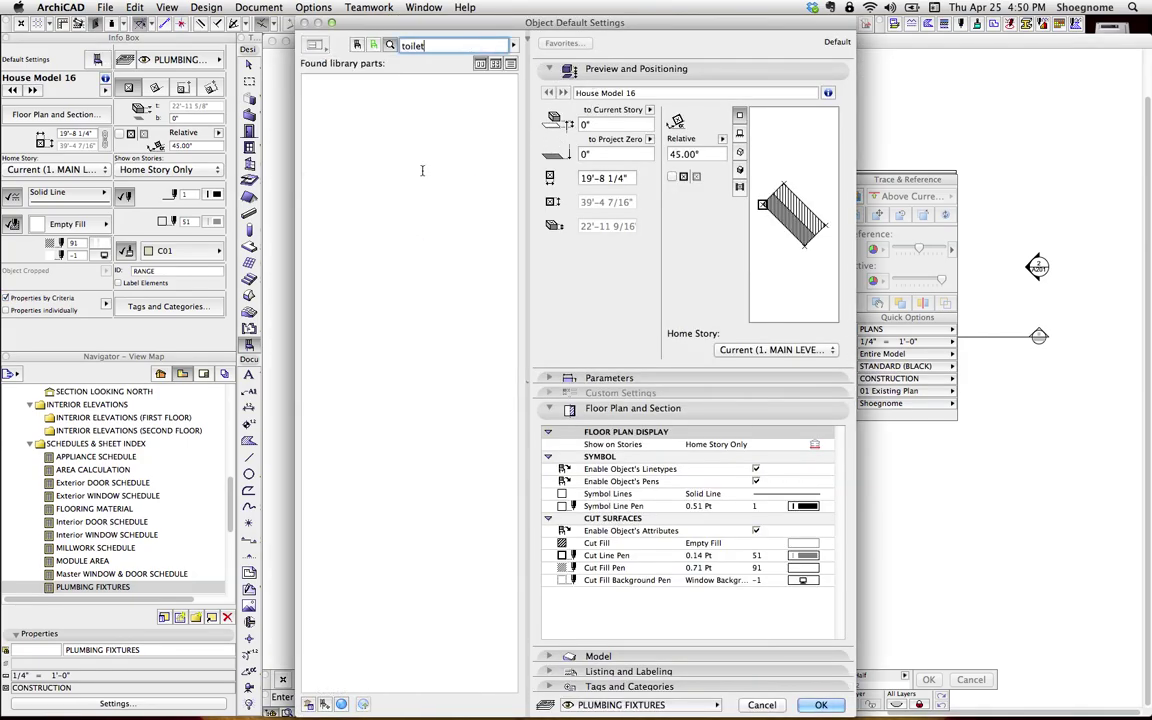
key(Return)
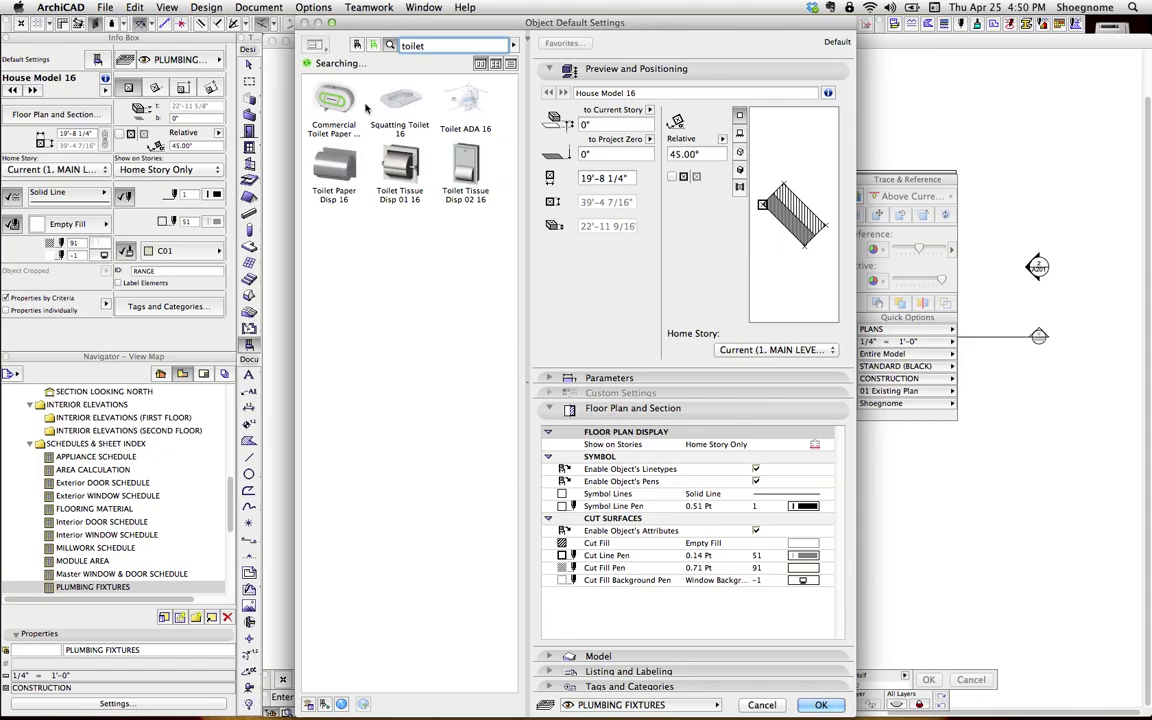
click(462, 100)
click(822, 704)
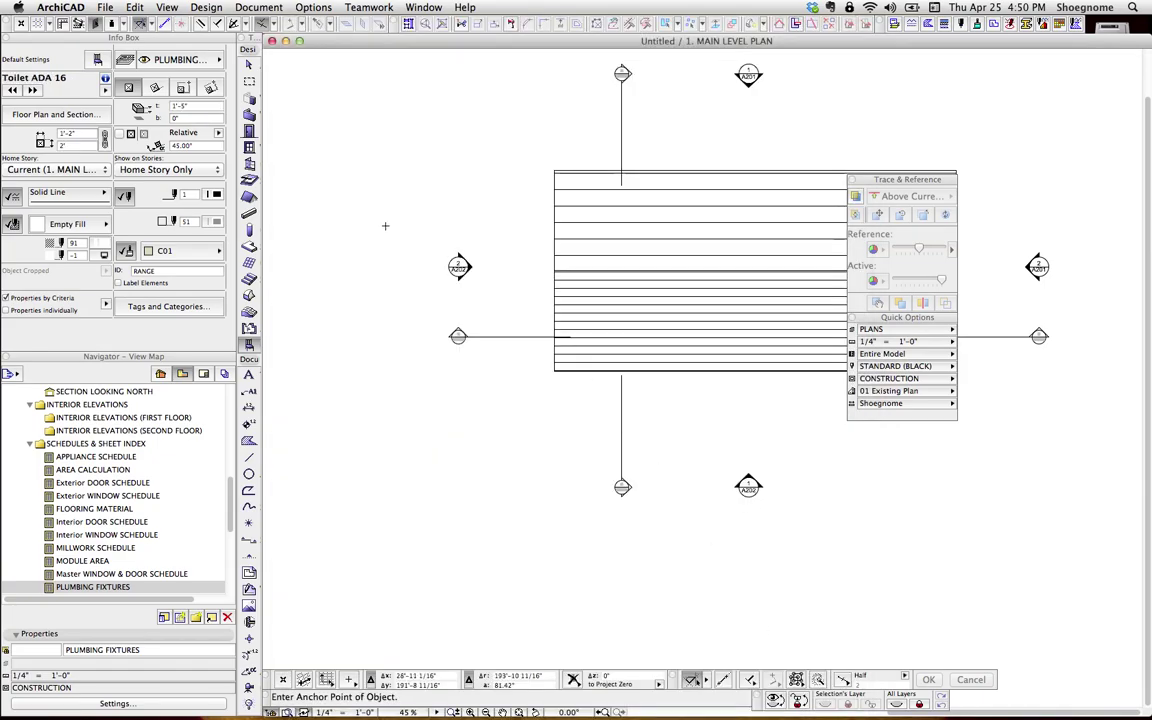
Open the A002 Schedules layout and examine the Plumbing Fixture Schedule's entry for the placed toilet, moving the floating palettes clear of the tables.
click(204, 373)
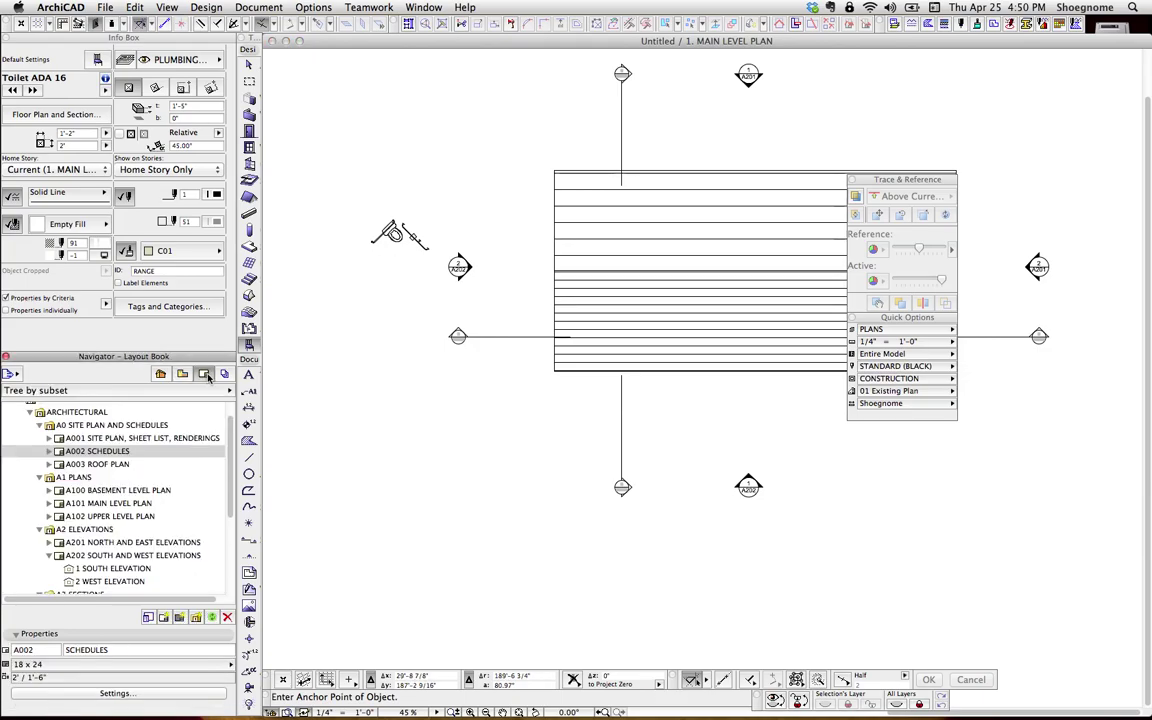
double_click(105, 451)
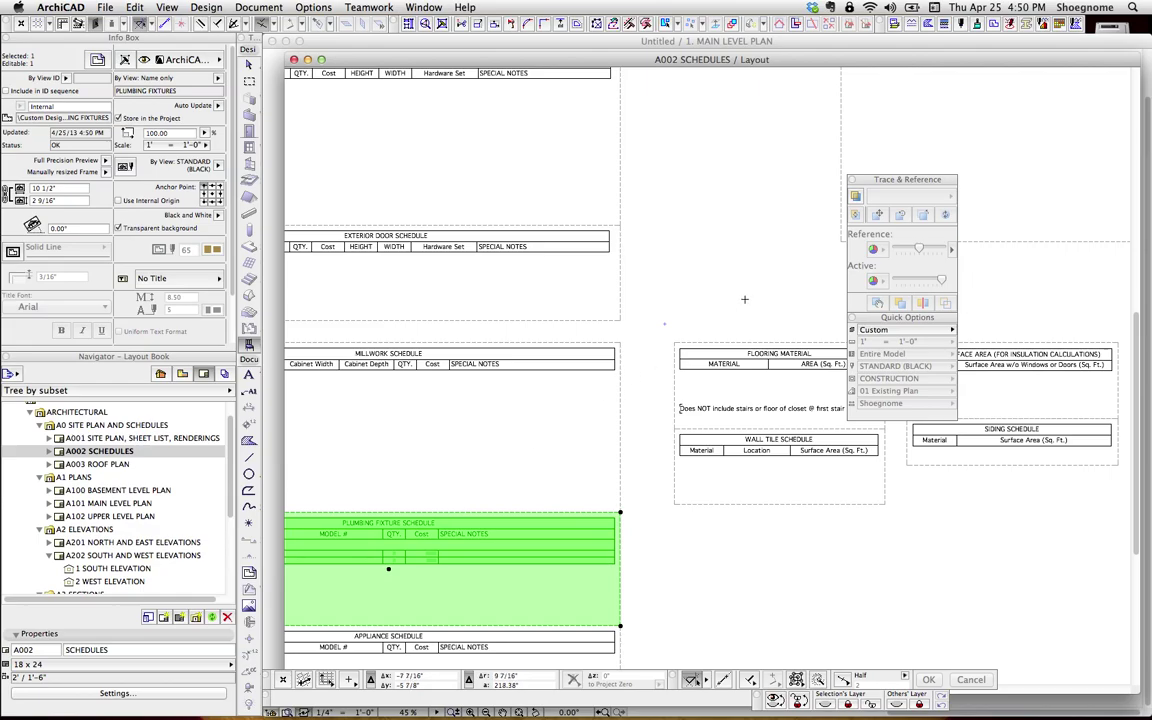
scroll(744, 299, up, 2)
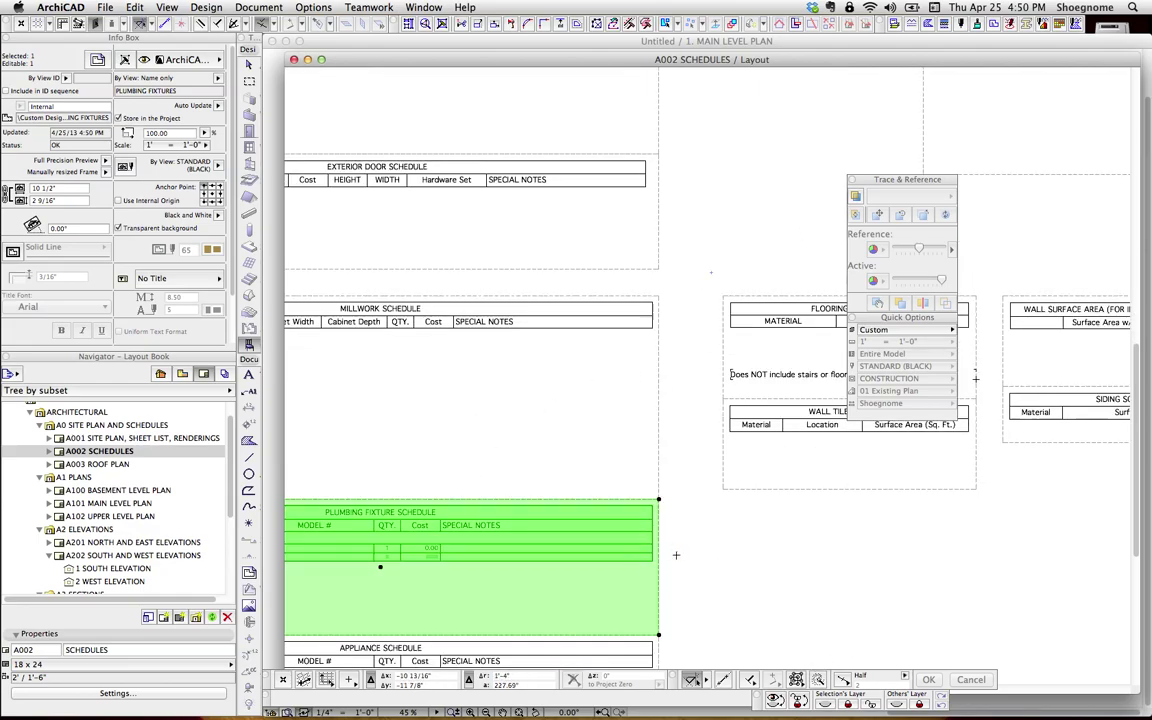
click(705, 578)
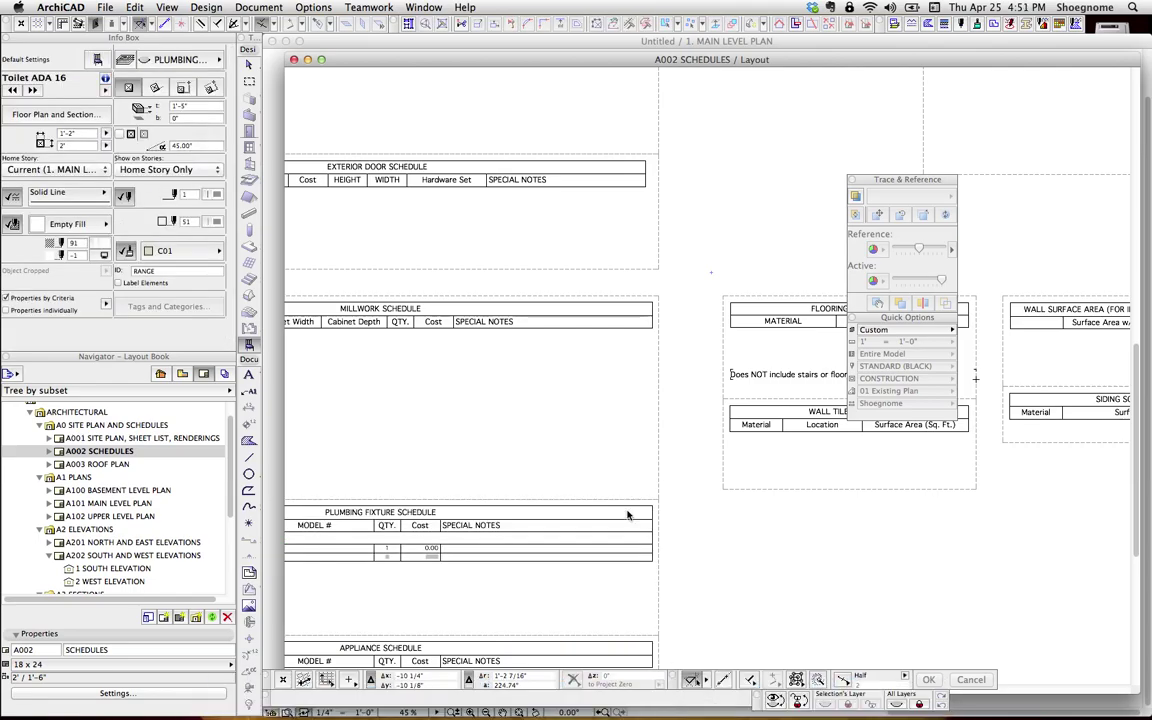
scroll(803, 389, down, 5)
scroll(803, 389, left, 5)
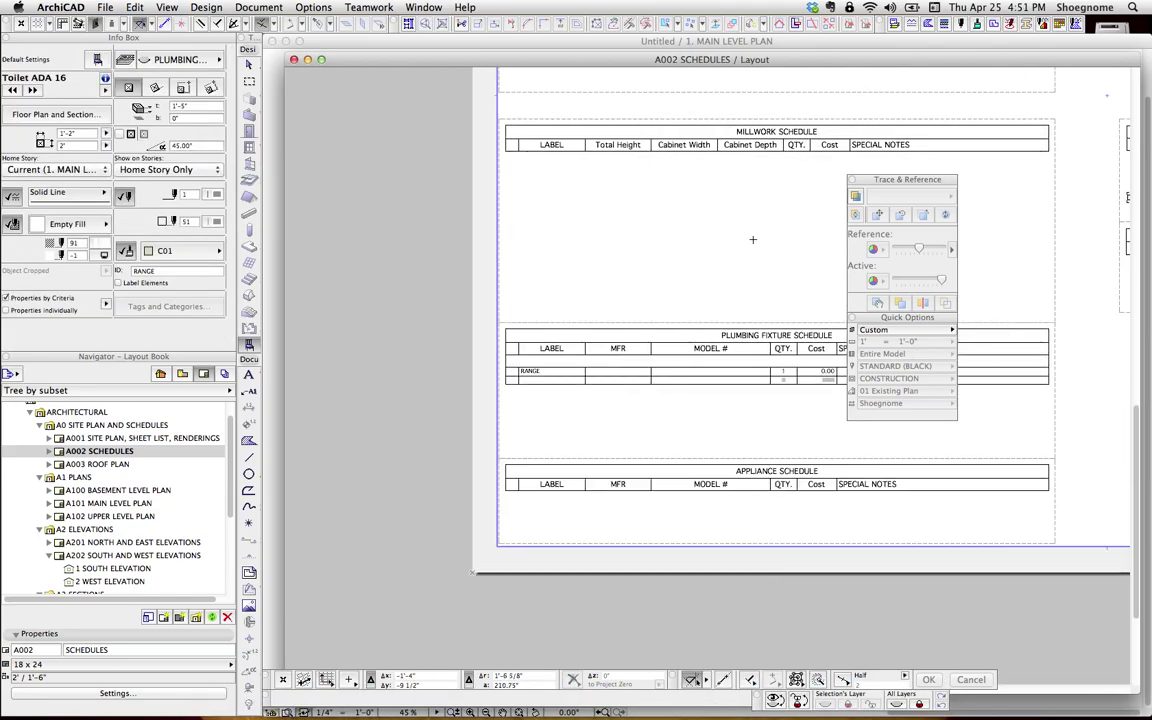
drag(905, 180, 390, 227)
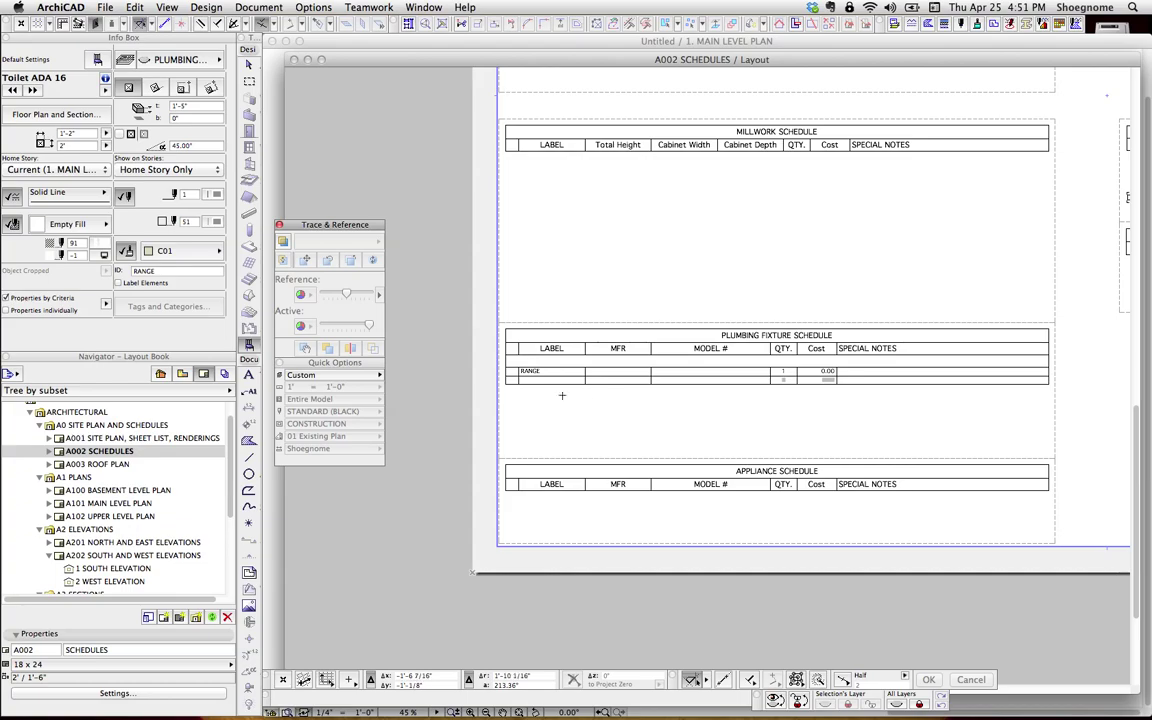
scroll(561, 395, up, 2)
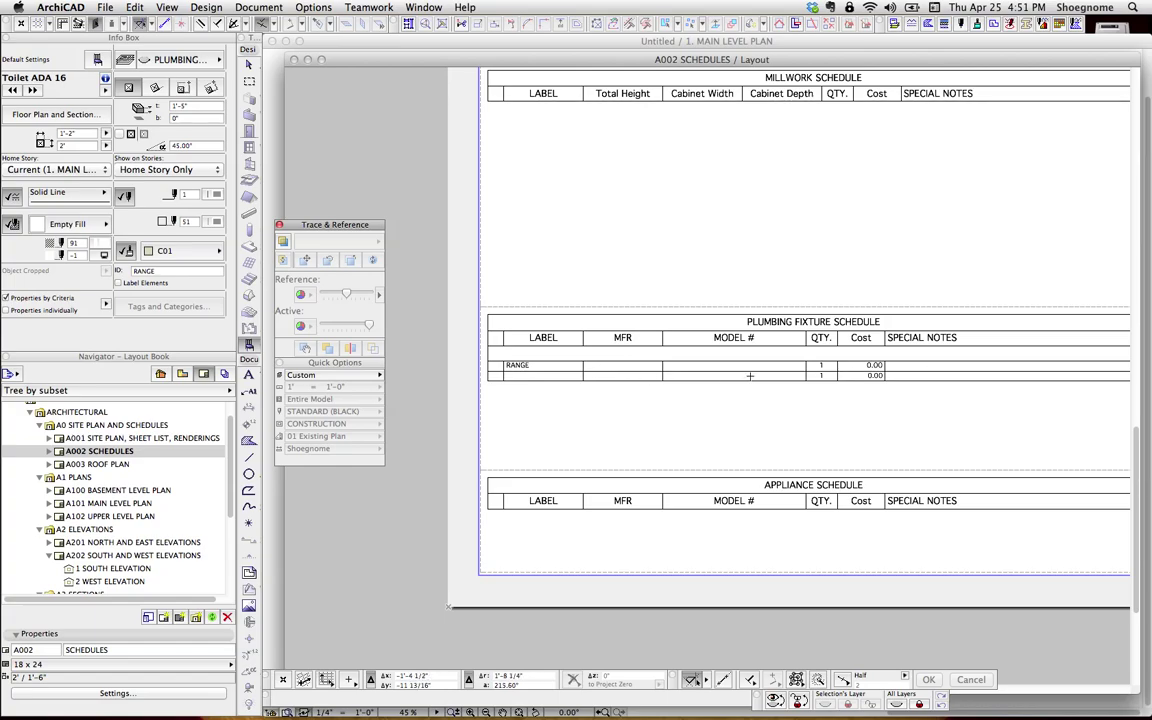
scroll(732, 371, right, 3)
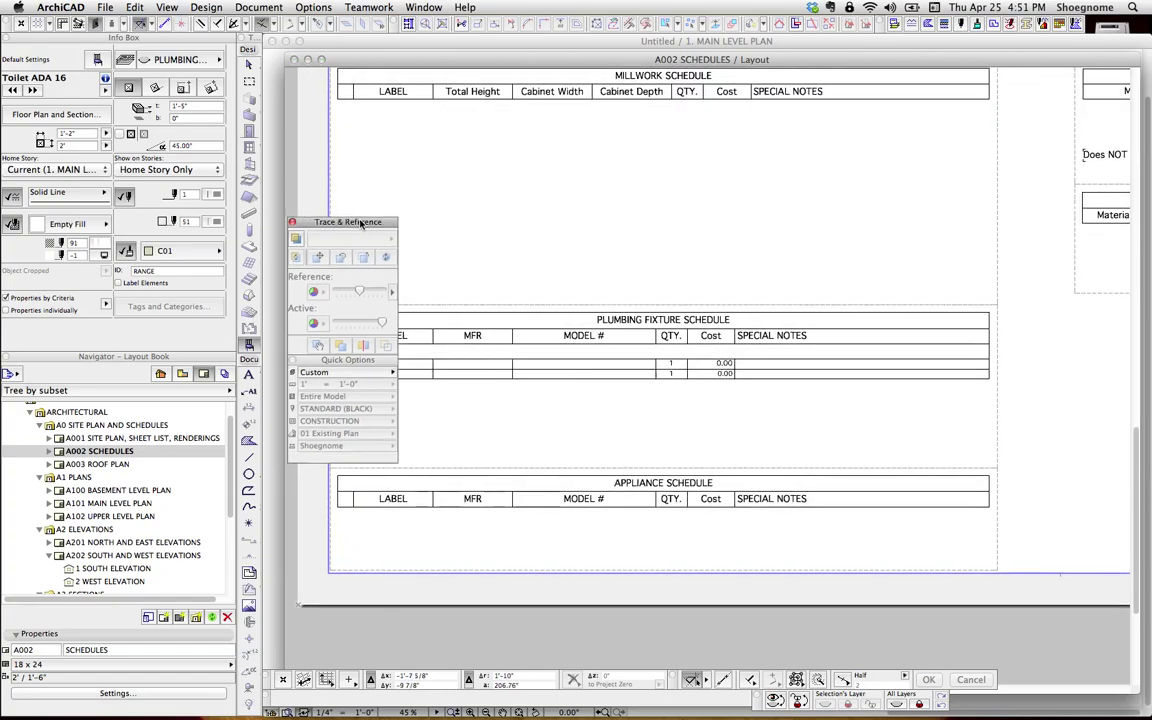
drag(340, 224, 665, 70)
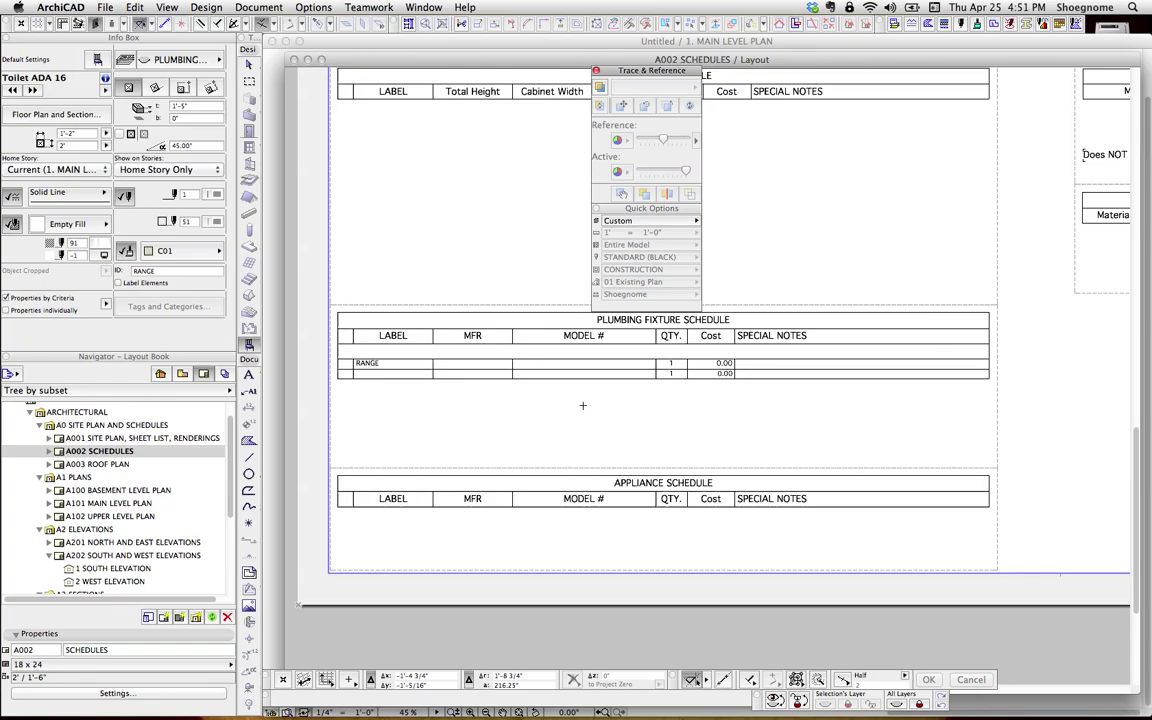
scroll(605, 395, right, 10)
scroll(605, 395, up, 2)
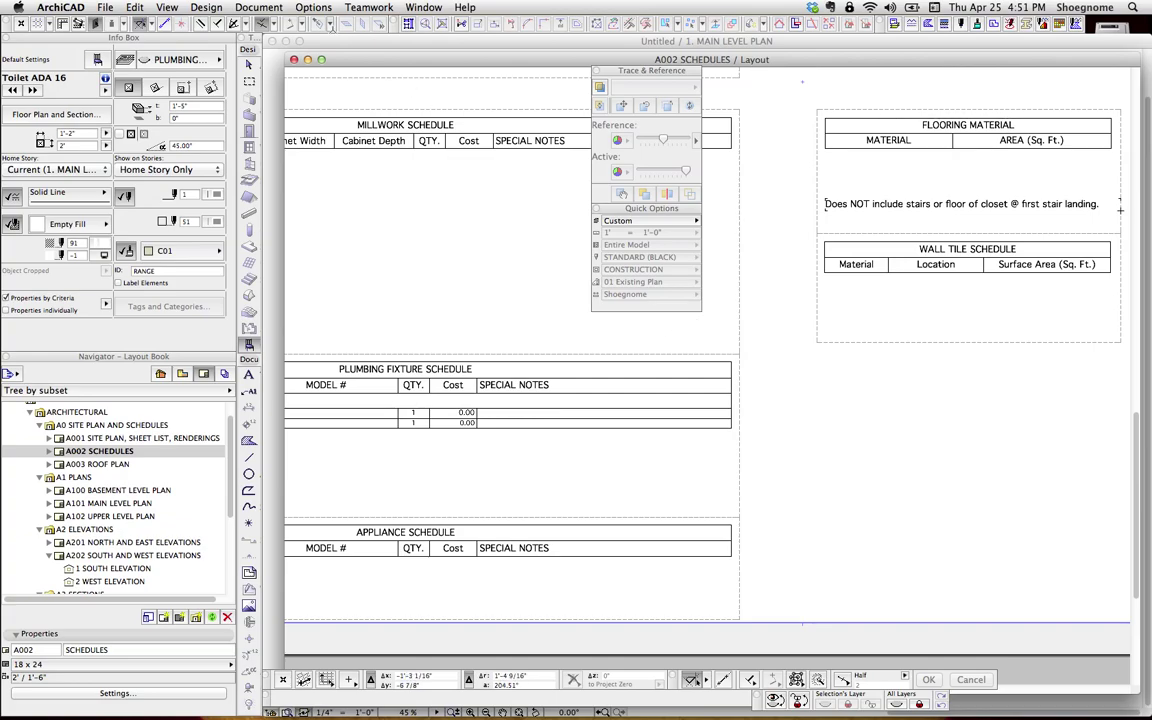
Close the A002 layout and open A201 North and East Elevations to view its placed drawings, with the floating palettes moved off the sheet.
click(268, 56)
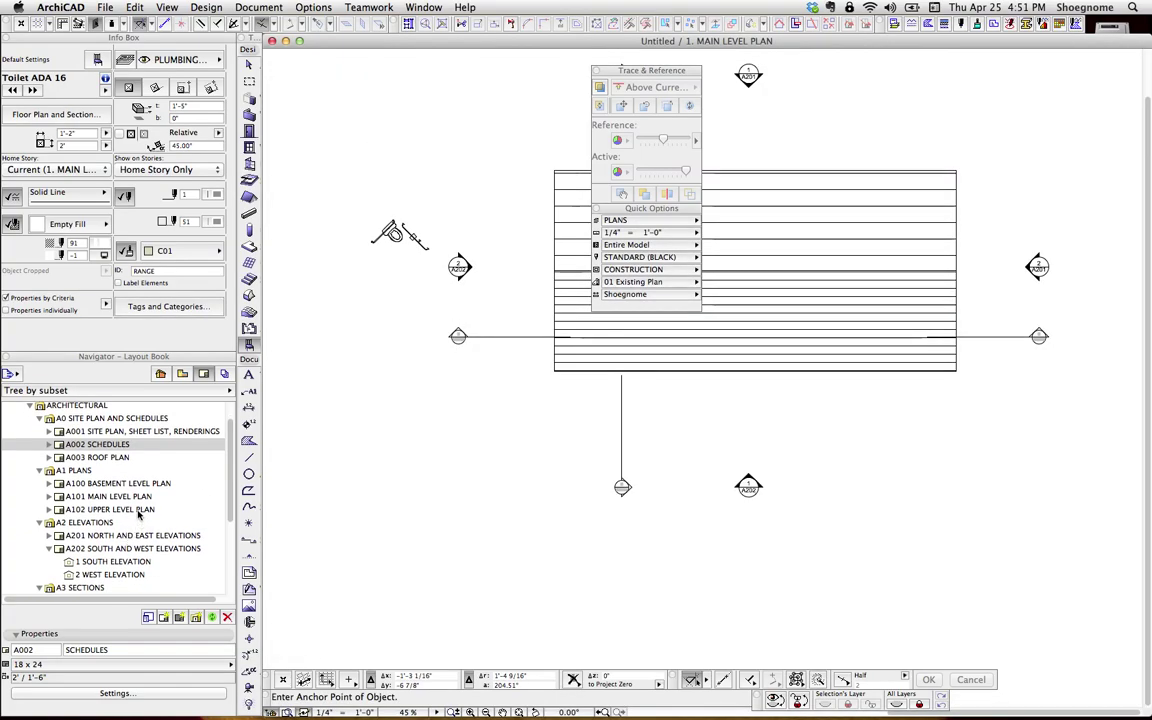
scroll(125, 520, down, 3)
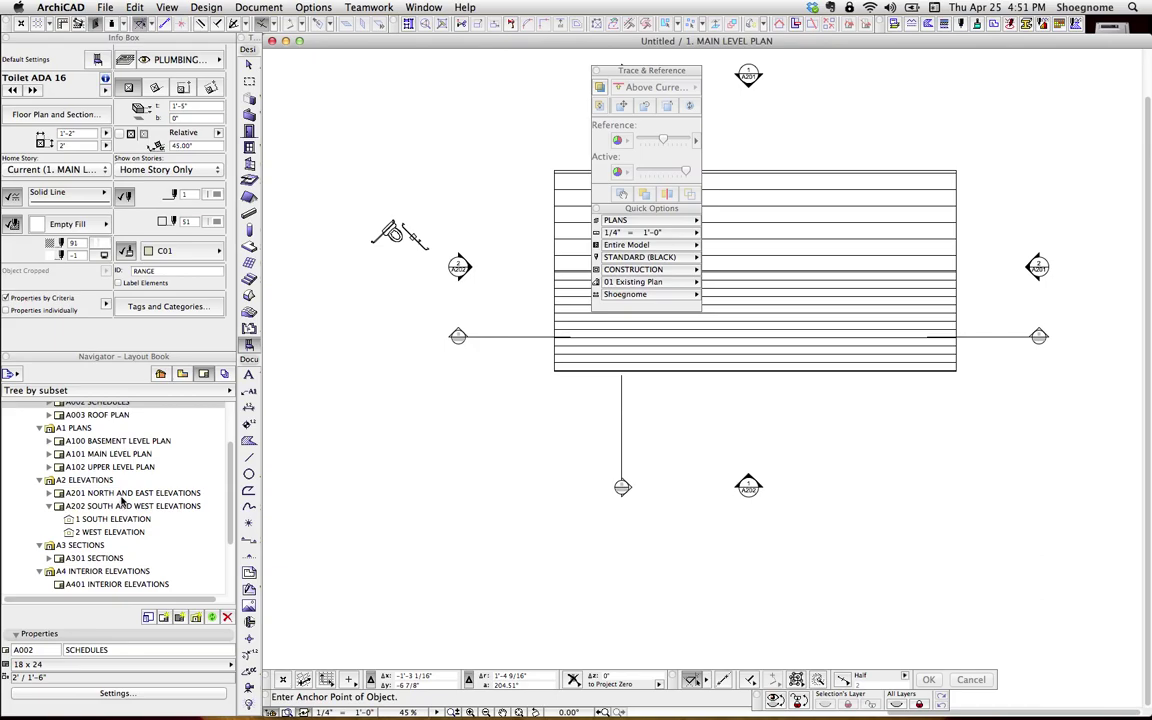
double_click(130, 493)
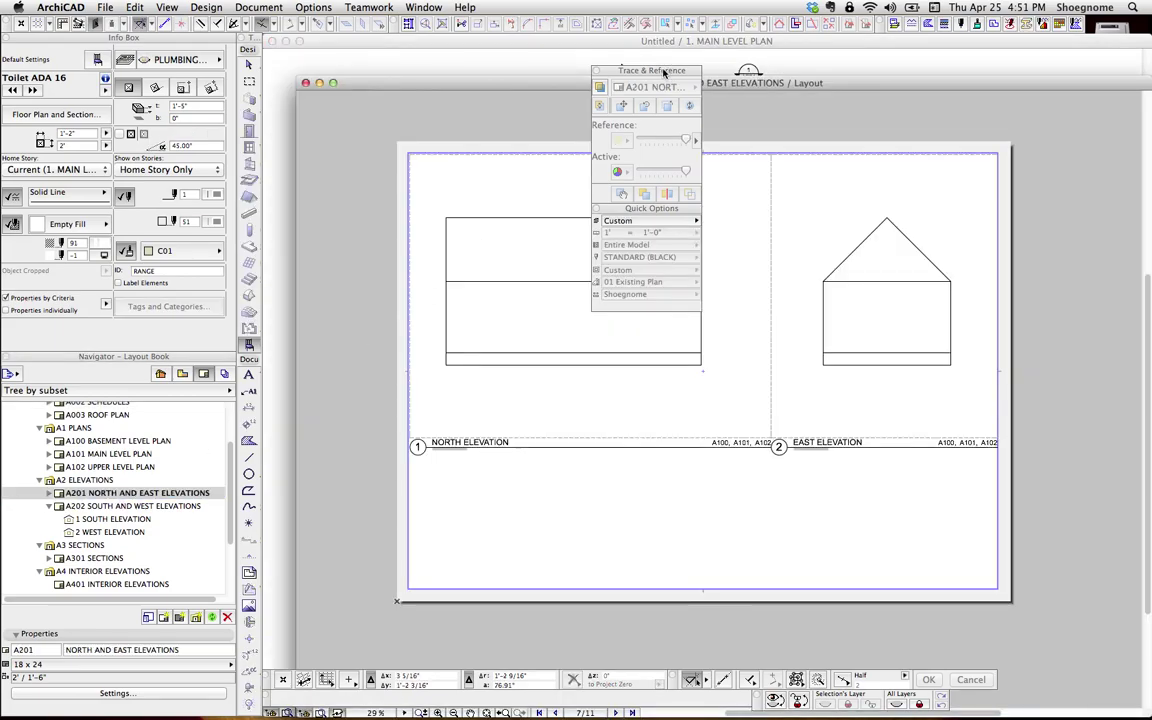
mouse_move(640, 70)
mouse_down()
mouse_move(969, 78)
mouse_move(1063, 96)
mouse_up()
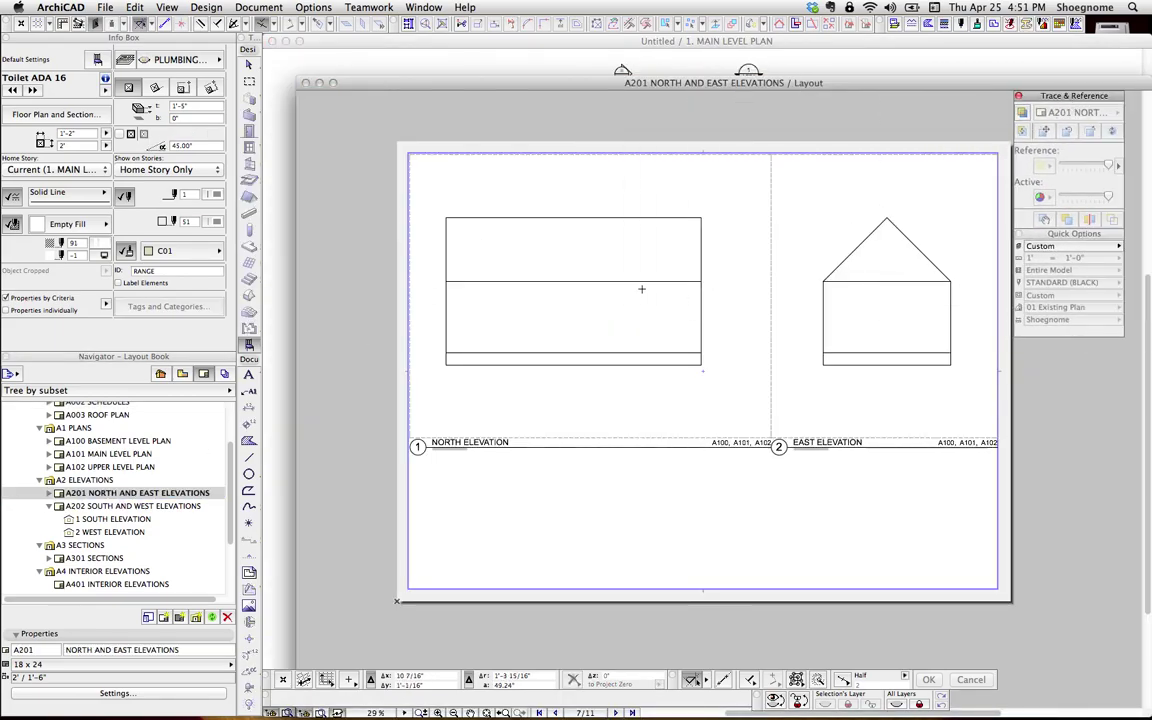
click(527, 291)
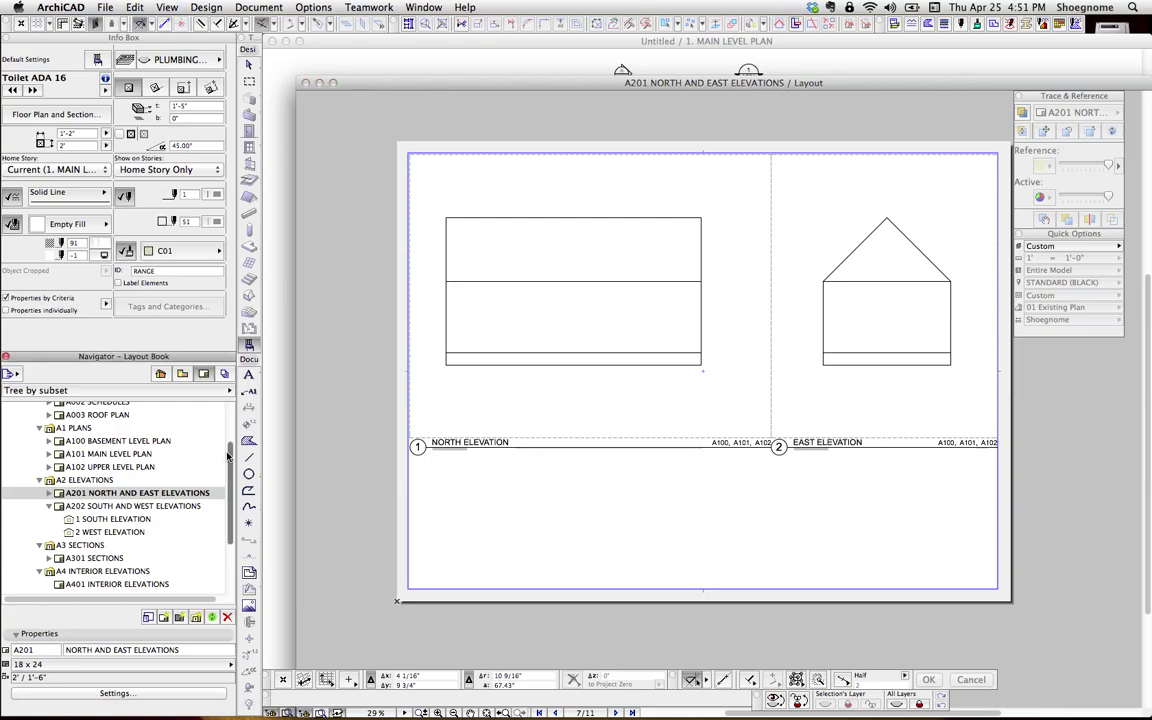
Look through the Layout Book's A0, A1, A2 and A3 subsets to compare how their IDs and sheets are organised.
scroll(199, 481, up, 5)
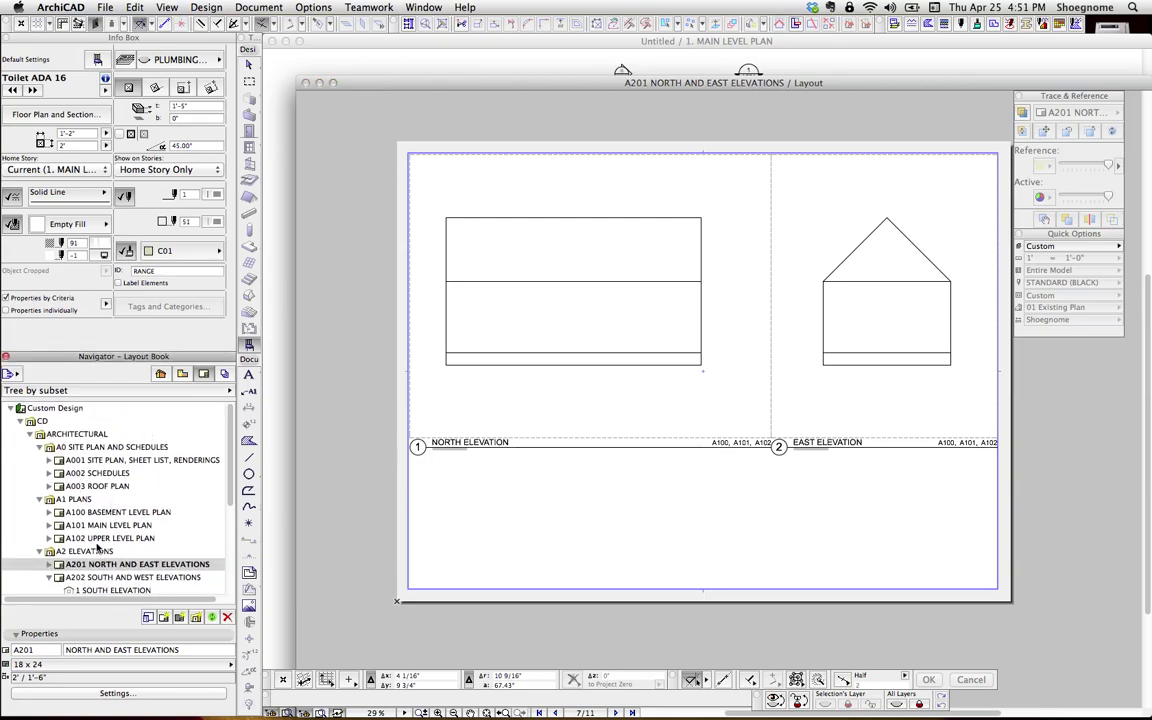
click(69, 447)
click(75, 499)
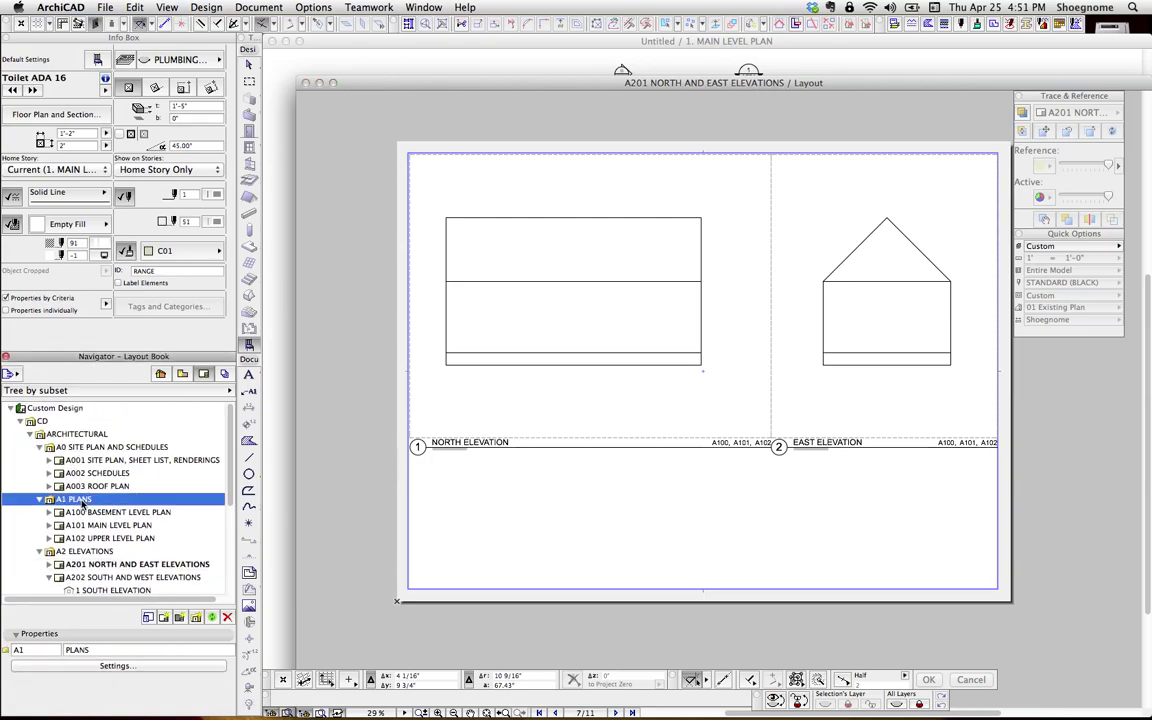
click(88, 552)
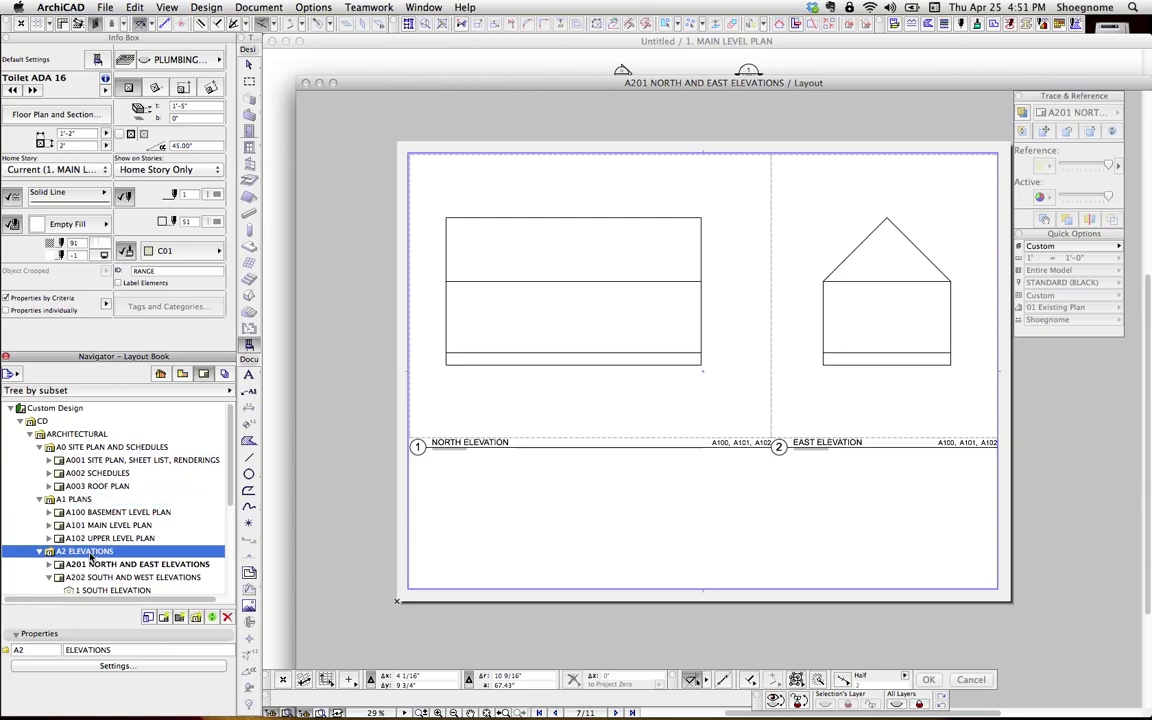
click(80, 500)
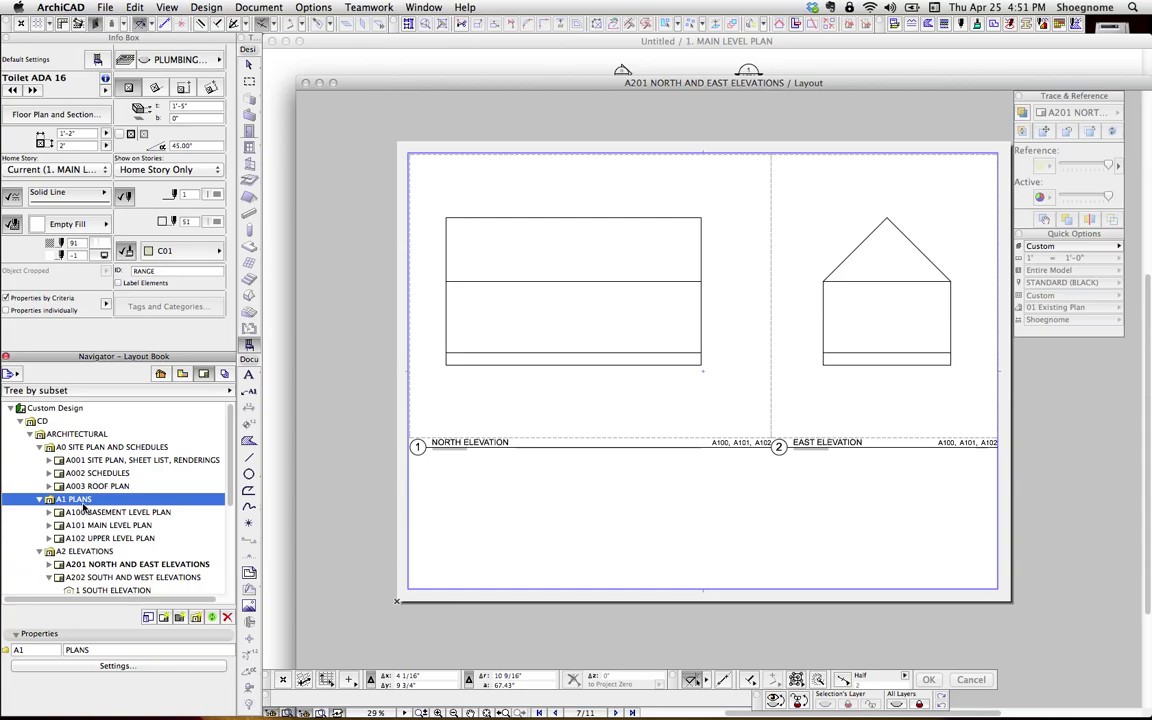
click(92, 552)
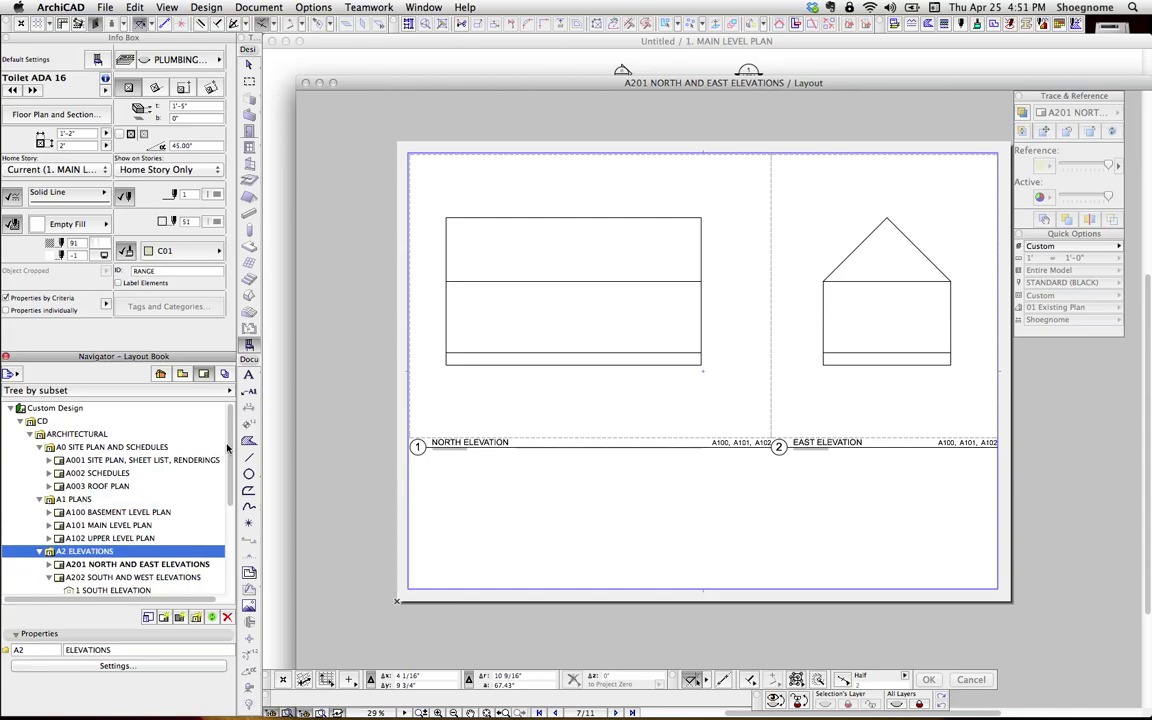
scroll(228, 449, down, 5)
click(85, 471)
scroll(99, 485, up, 4)
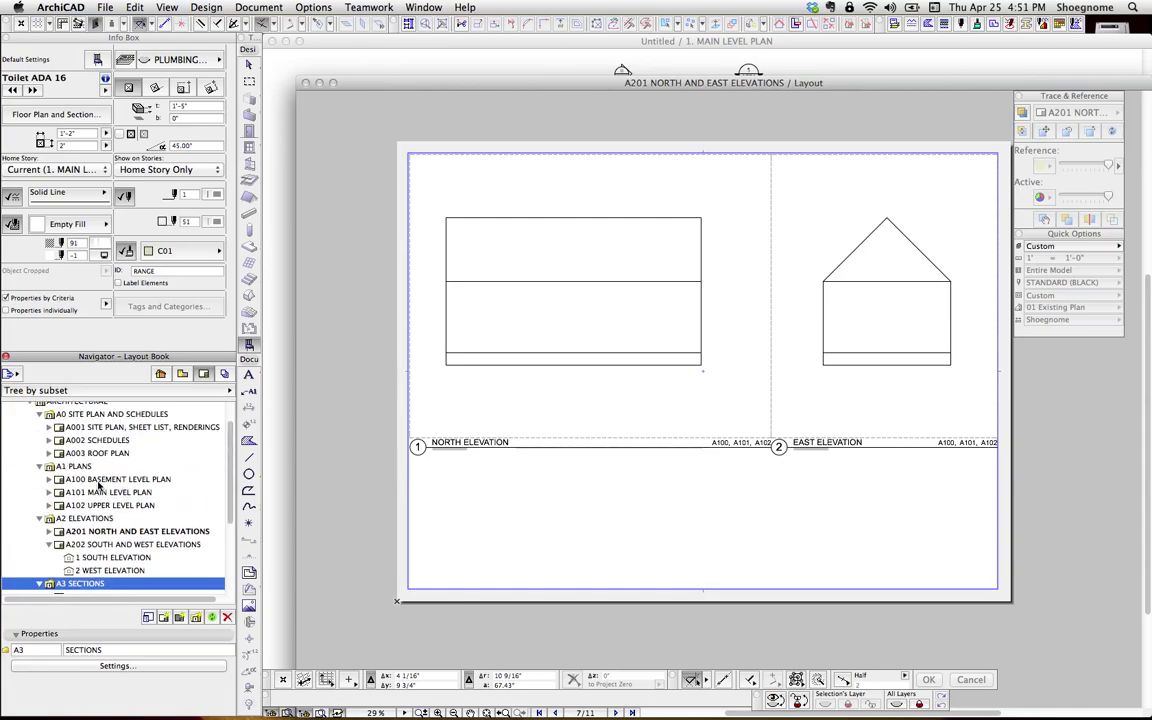
Review the A1 PLANS subset's identification and item ID settings, and leave them without making changes.
scroll(92, 475, up, 1)
click(90, 487)
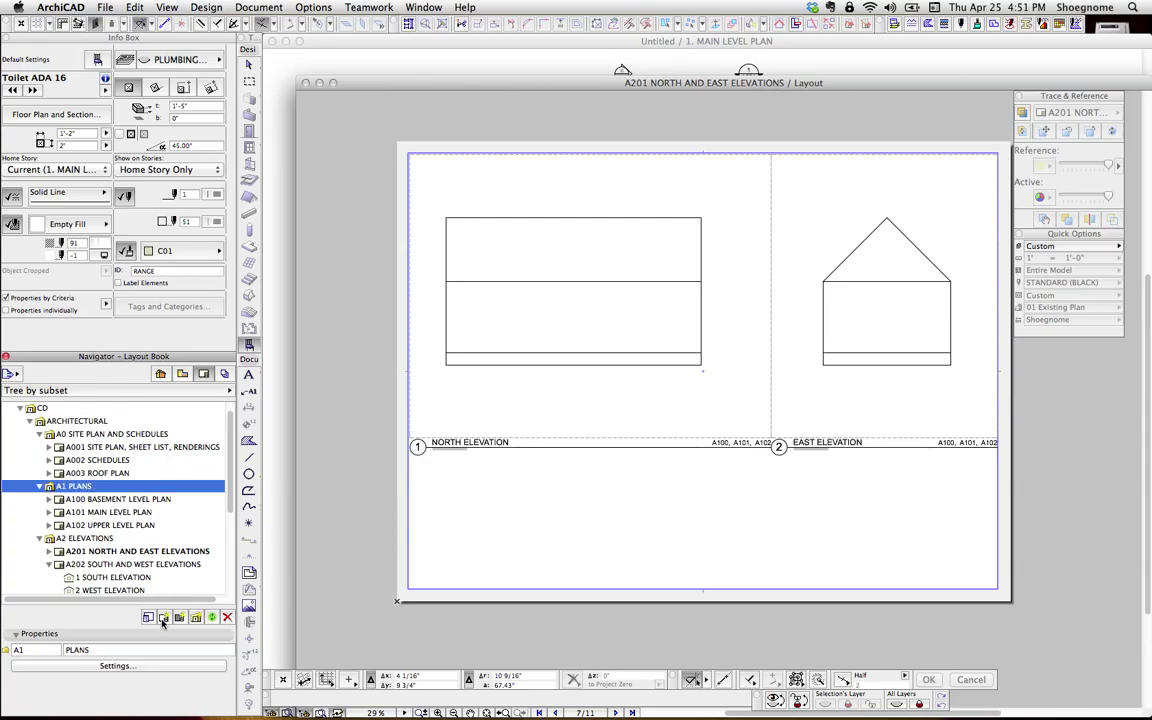
click(115, 665)
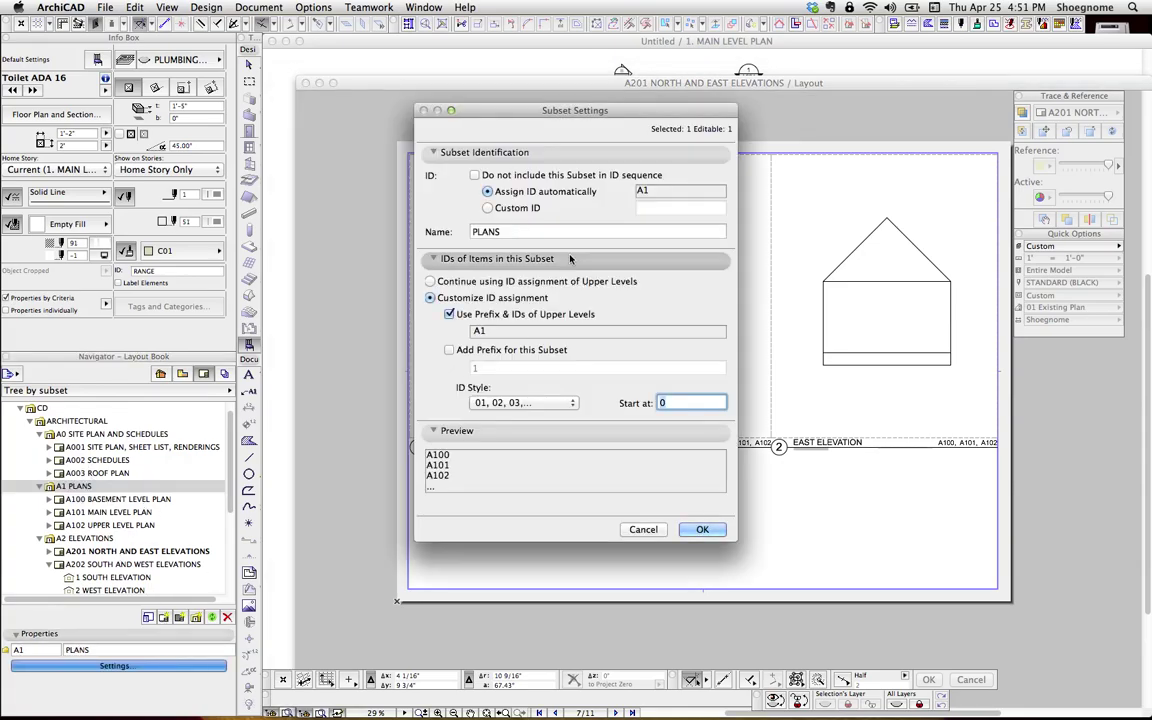
key(Tab)
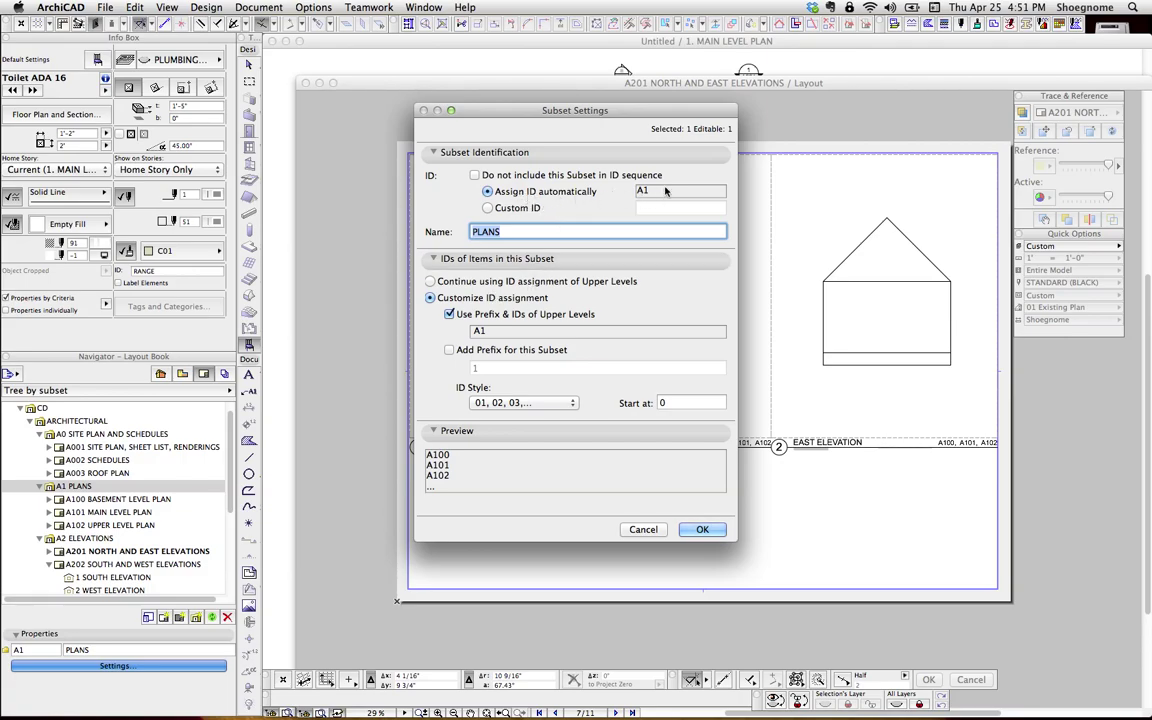
click(641, 530)
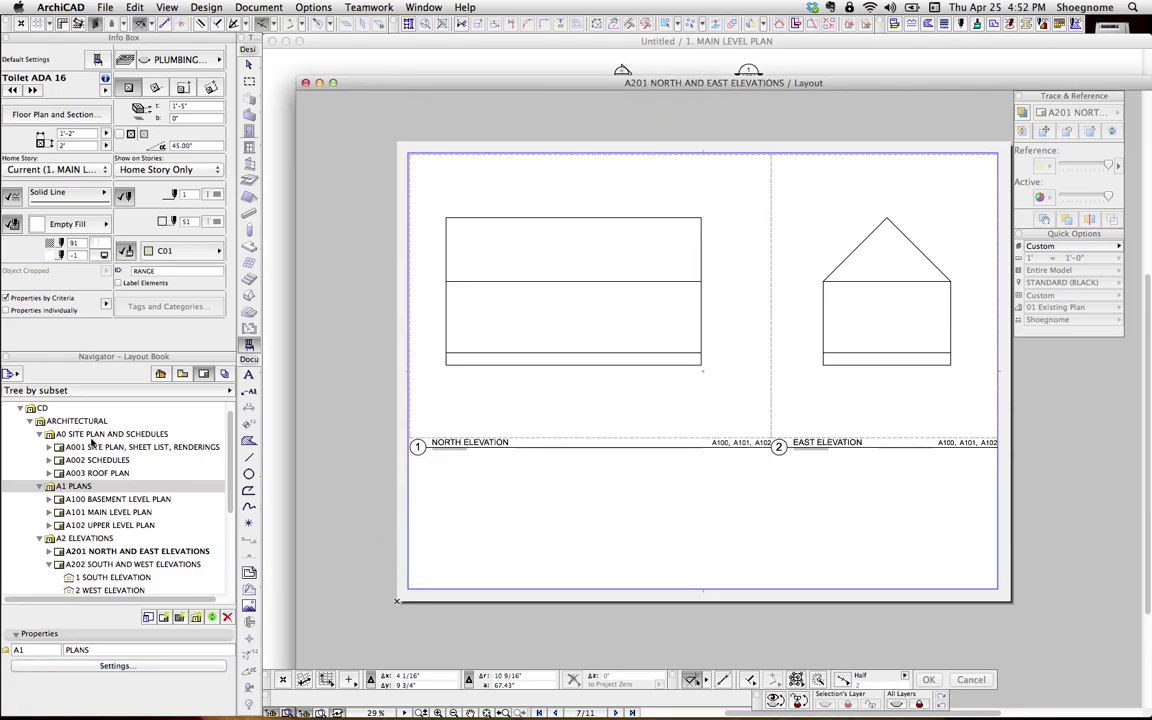
Review the ARCHITECTURAL subset's settings, covering its name, its prefix and the start value of its item IDs.
click(57, 422)
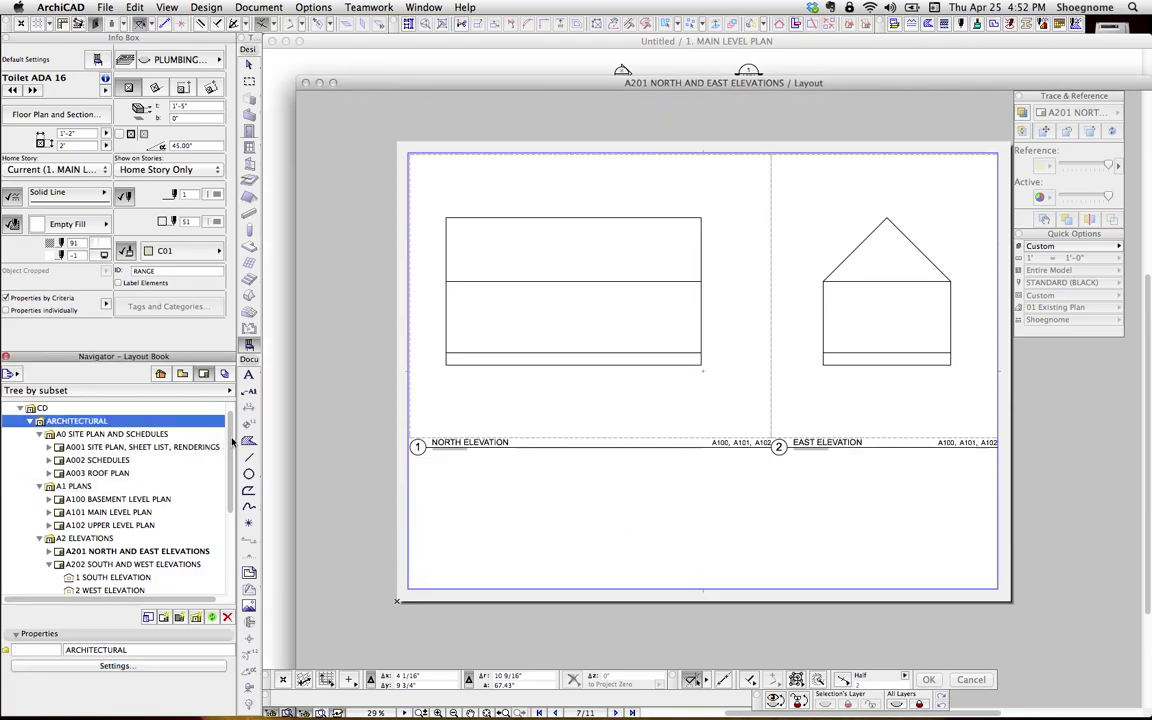
scroll(232, 441, down, 5)
scroll(150, 500, up, 6)
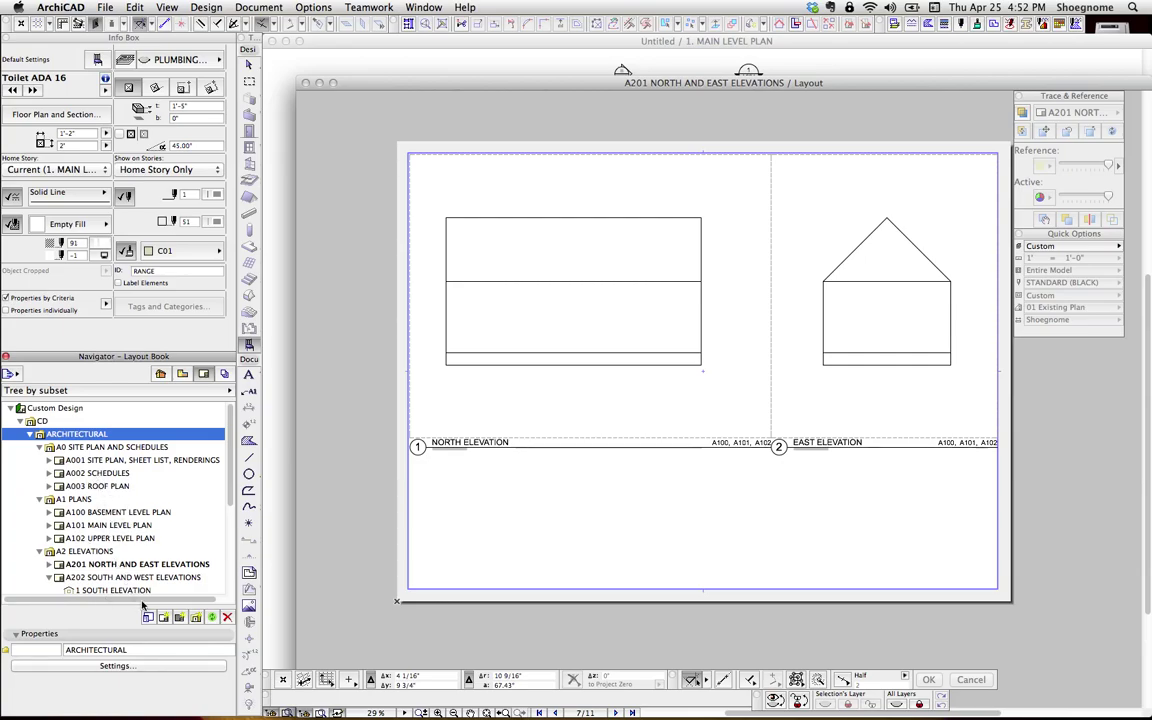
click(114, 666)
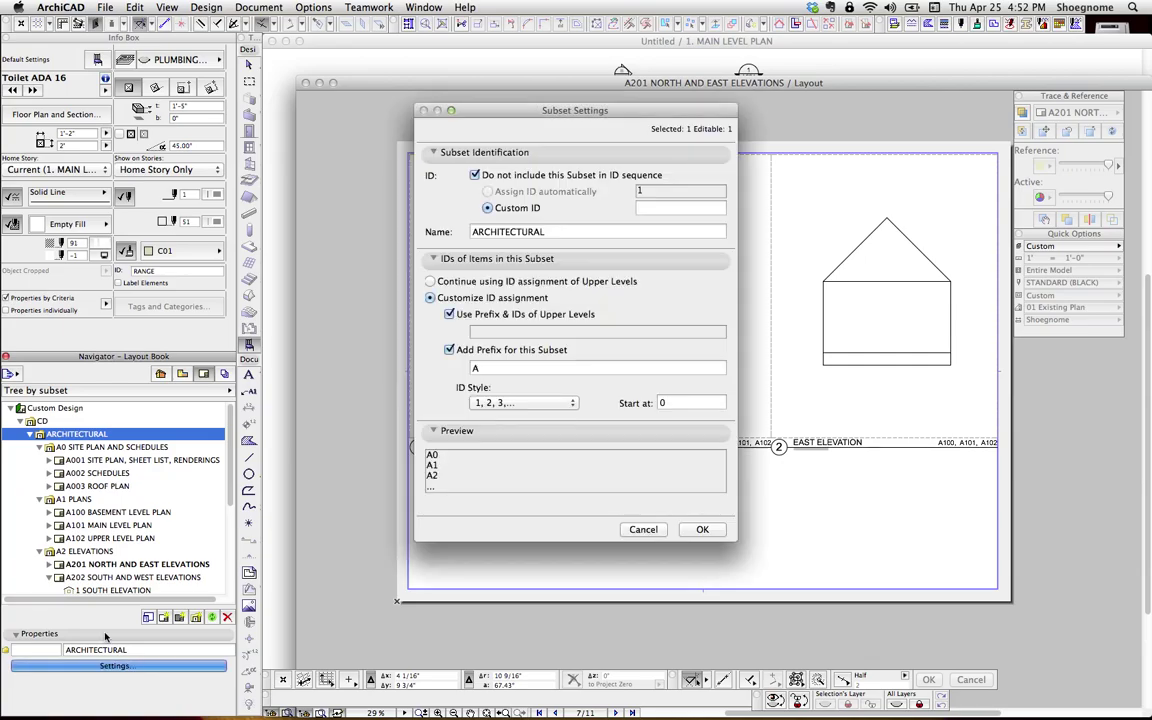
click(494, 231)
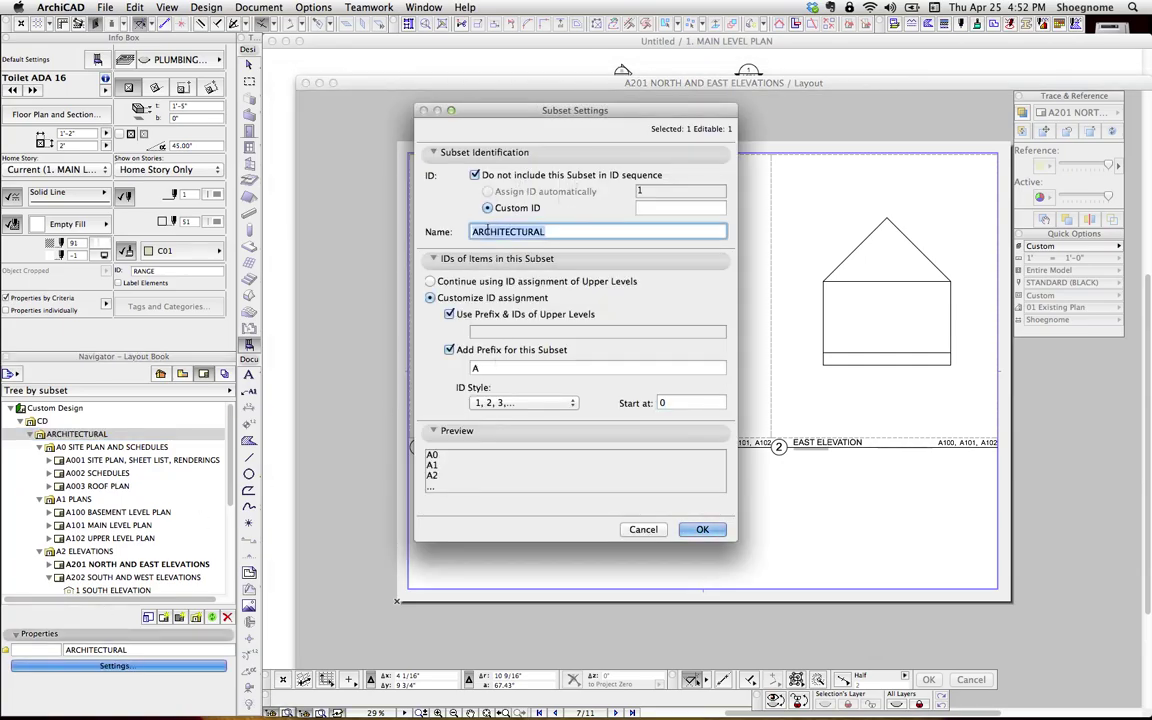
drag(502, 231, 532, 231)
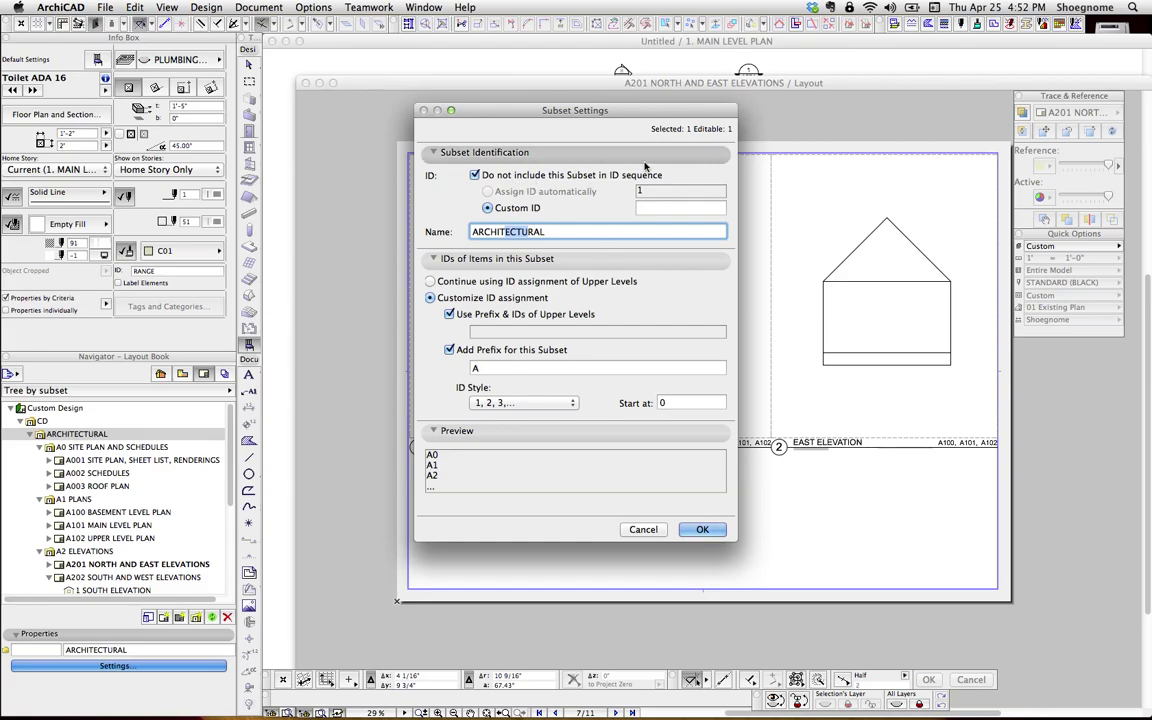
shift+click(545, 232)
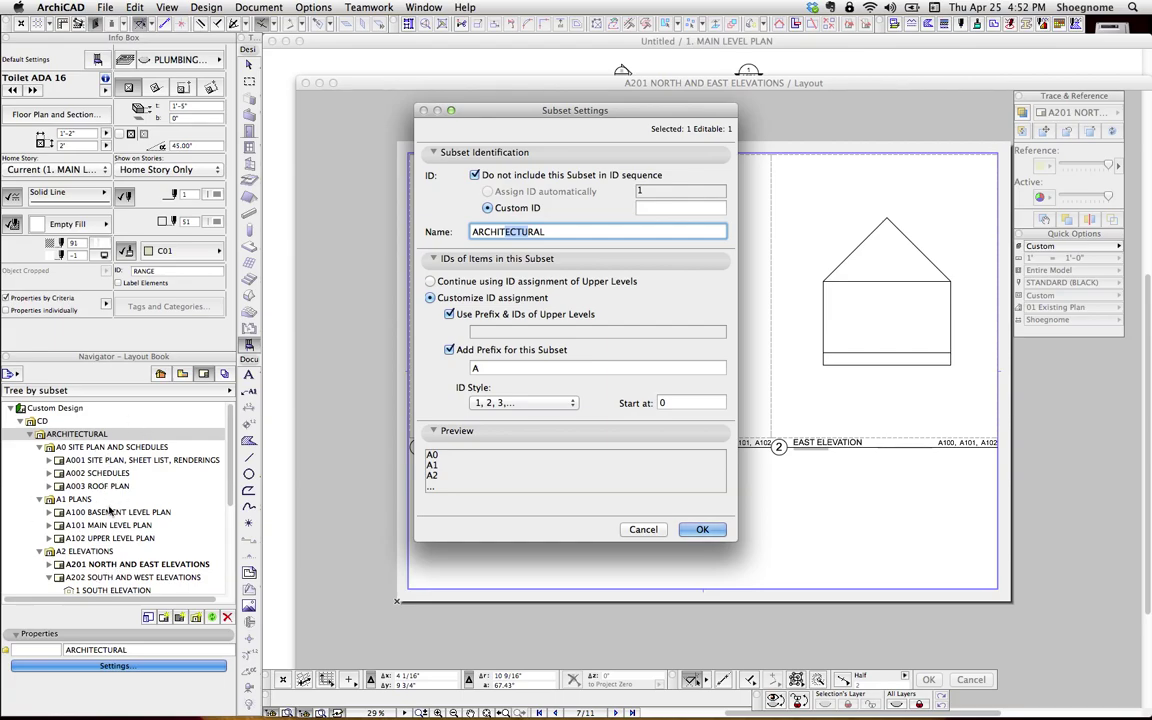
double_click(485, 367)
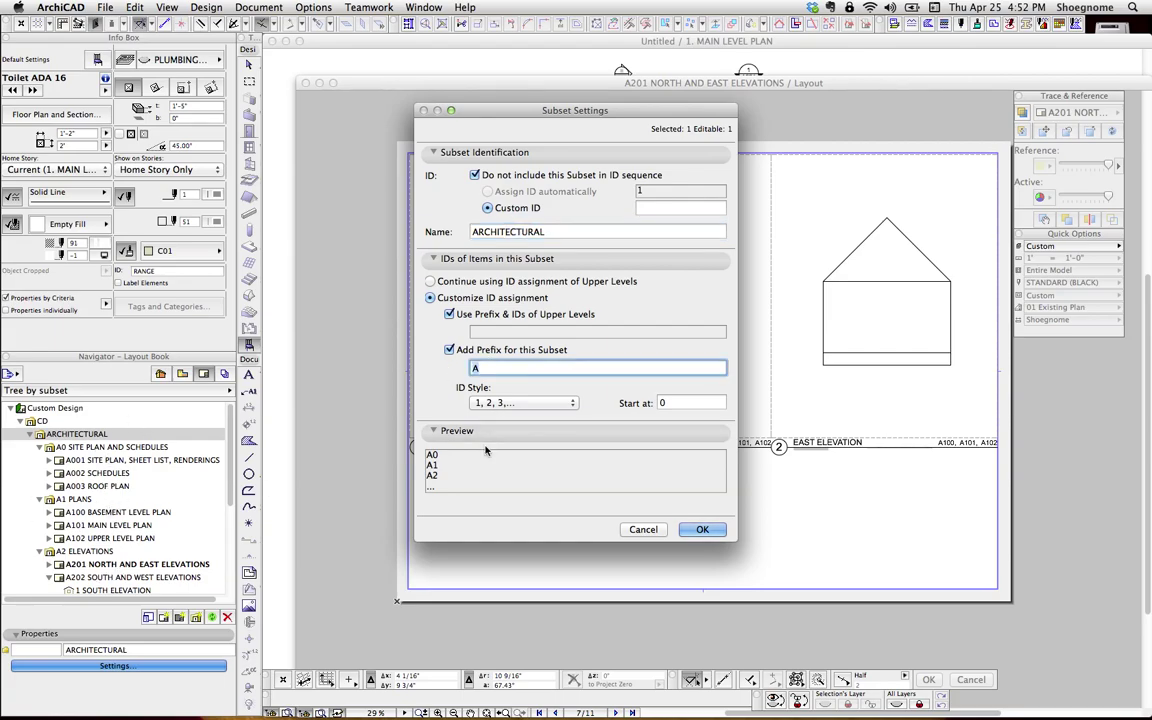
click(675, 402)
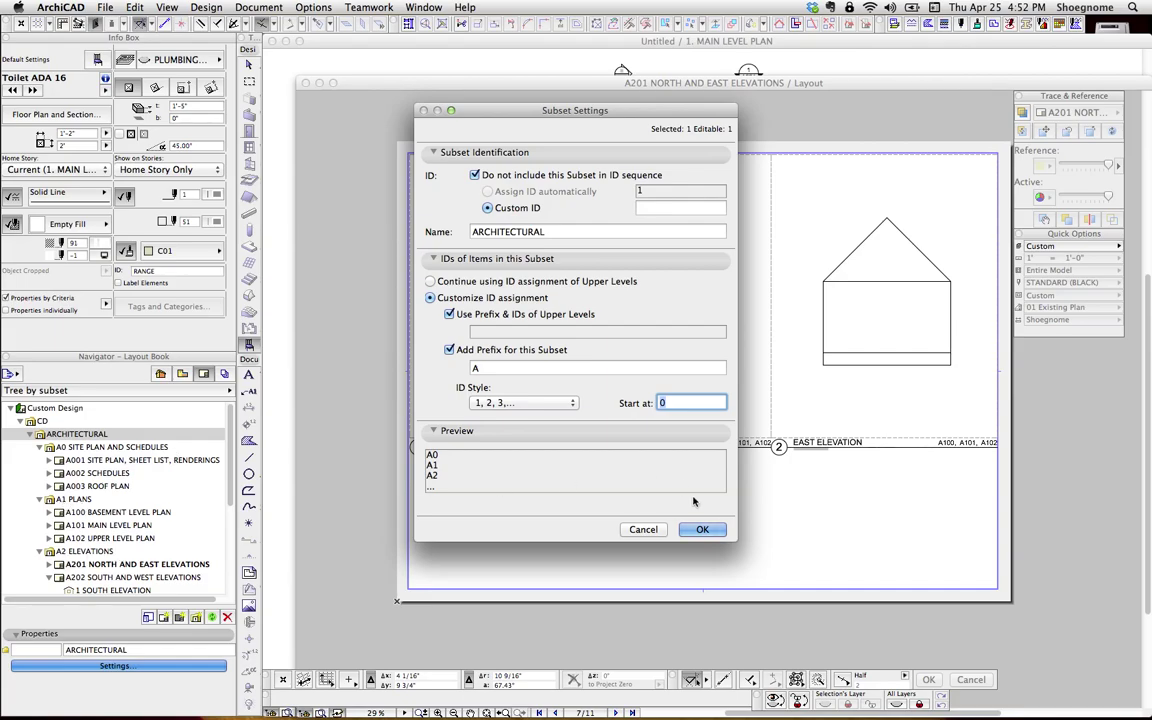
click(702, 529)
Create a new subset with the default name and ID settings inside the ARCHITECTURAL subset.
scroll(150, 480, down, 5)
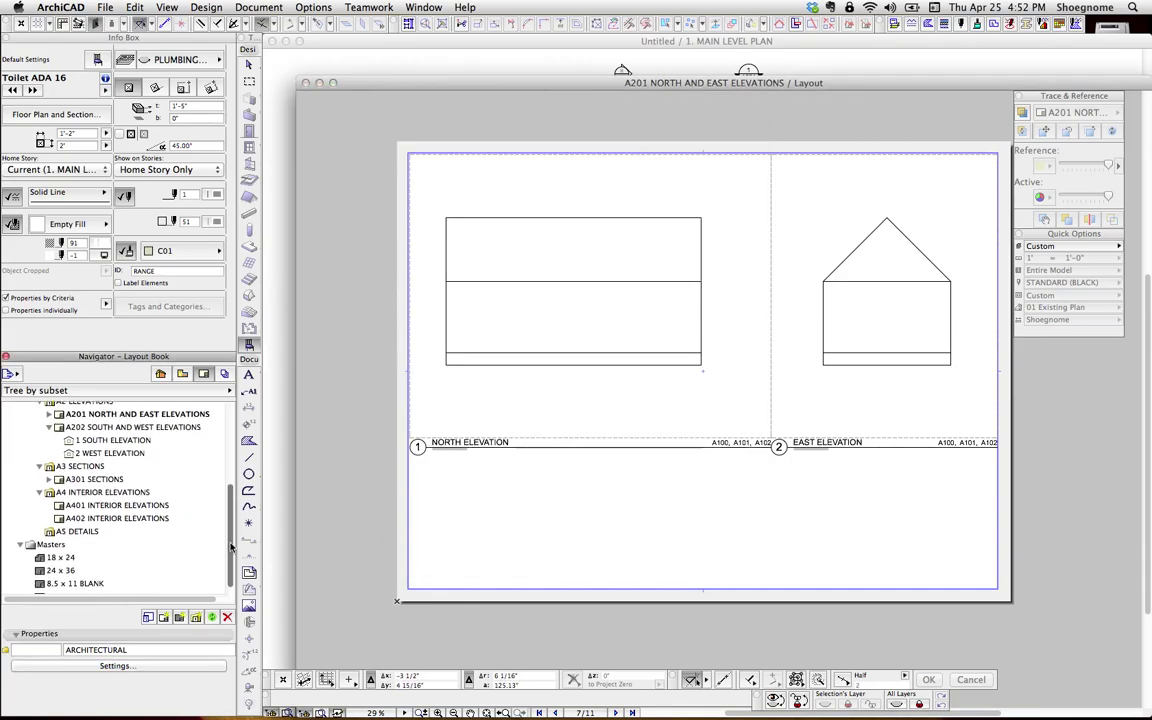
scroll(224, 504, up, 1)
scroll(150, 480, up, 5)
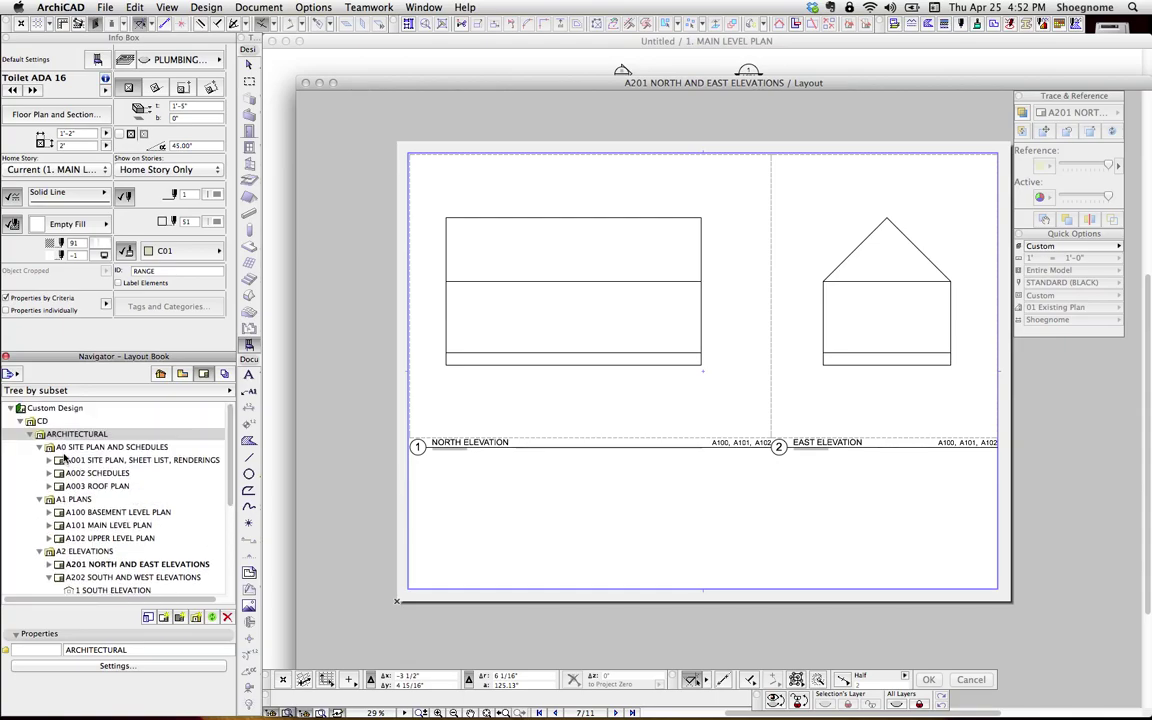
click(199, 619)
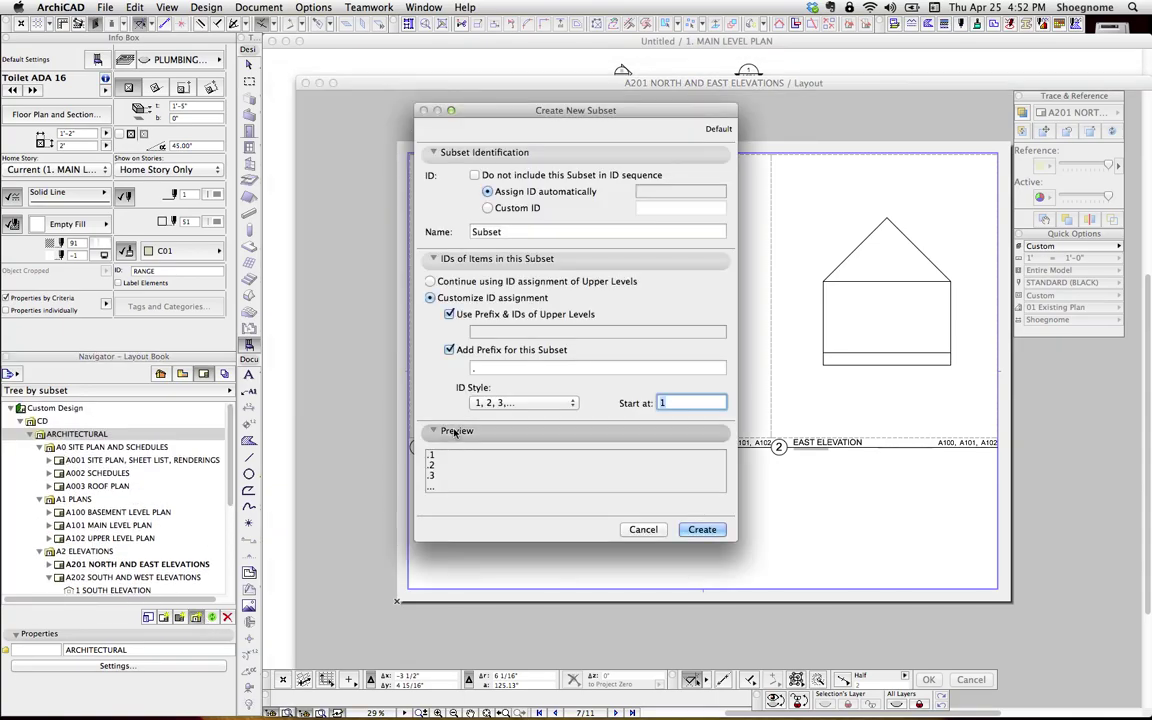
click(701, 530)
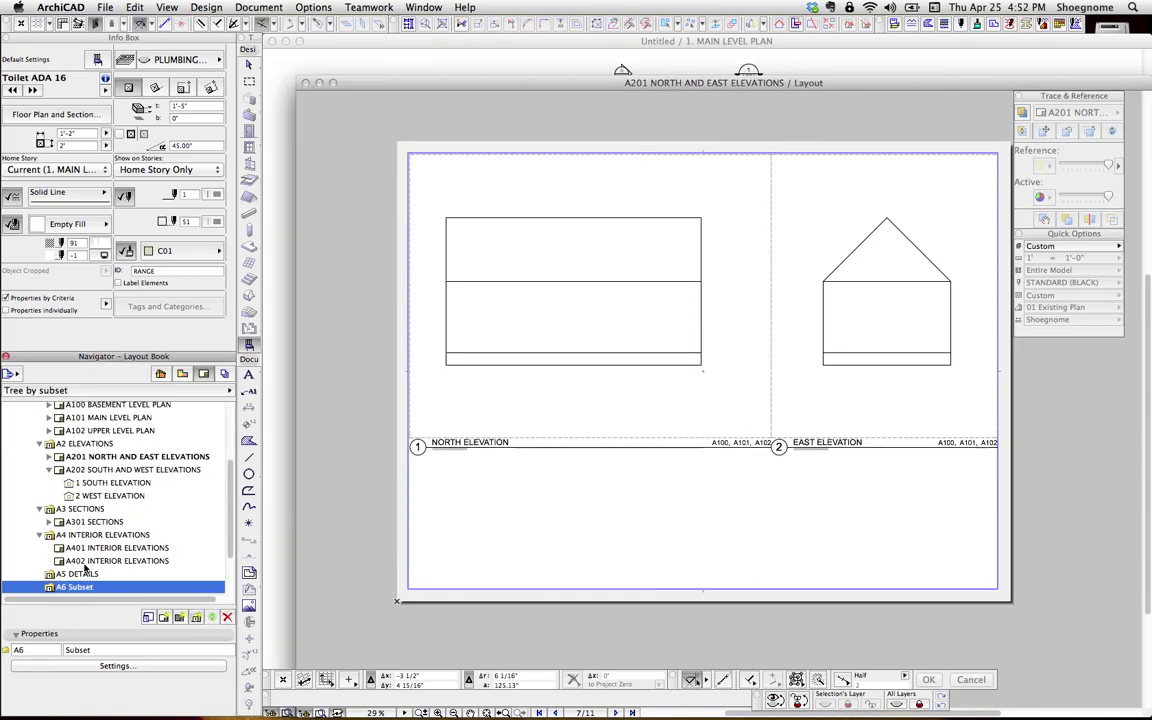
Try the new subset between A2 ELEVATIONS and A3 SECTIONS, and return it to its place after A5 DETAILS.
drag(67, 588, 68, 478)
click(67, 478)
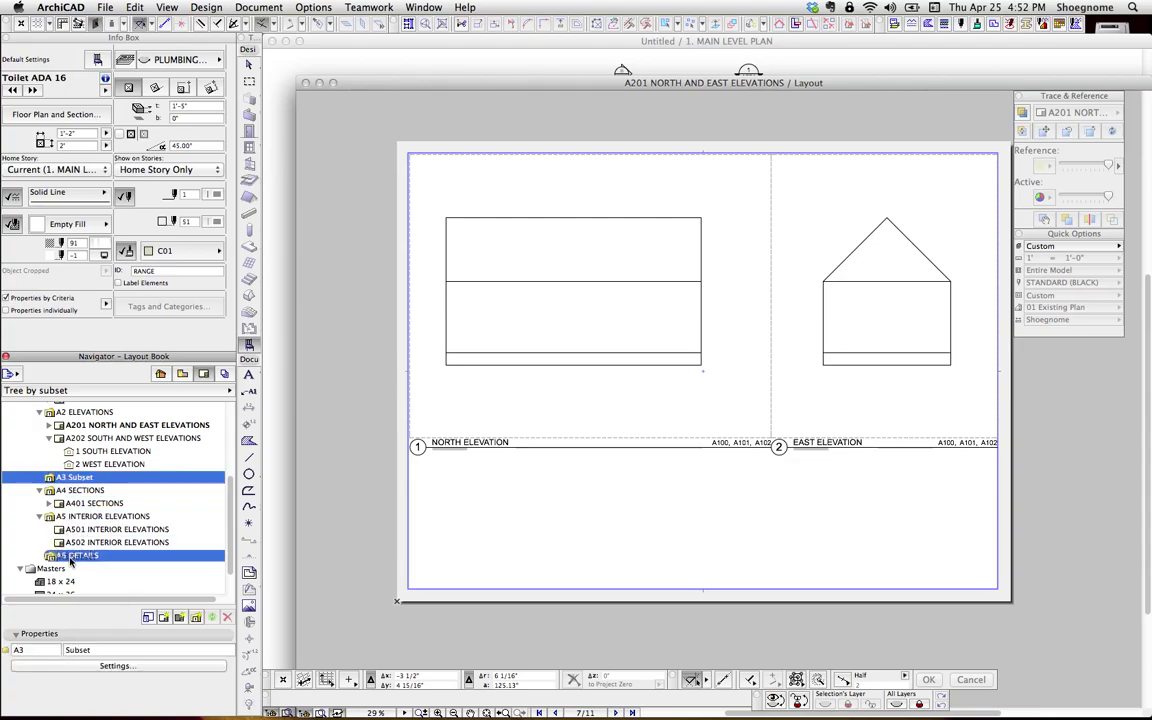
key(ctrl+z)
scroll(172, 484, up, 5)
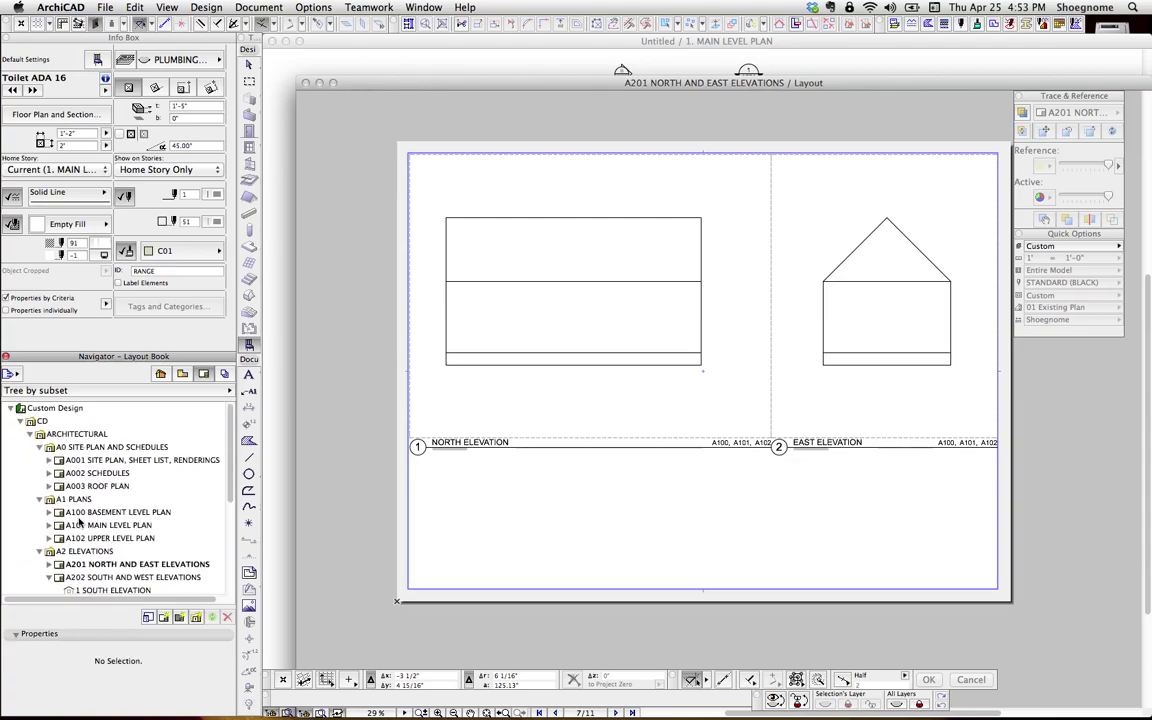
Try the "A, B, C,..." and "0001, 0002, 0003,..." ID styles in the A1 PLANS subset's settings, and discard the changes.
click(73, 498)
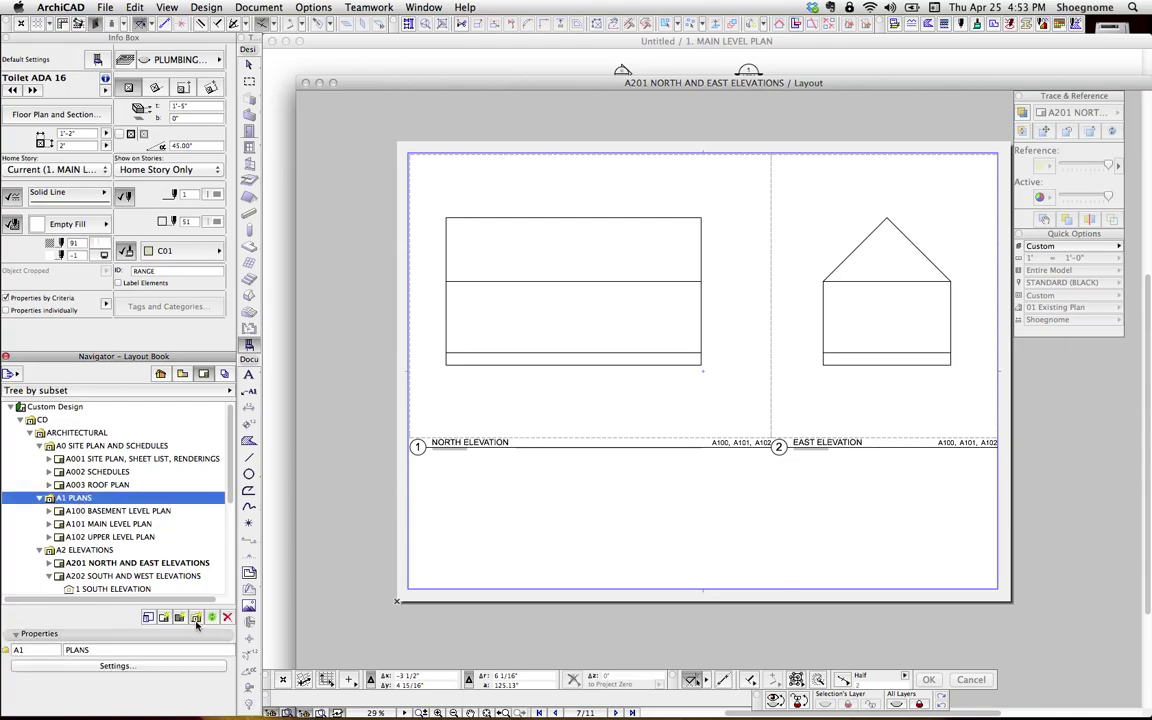
click(165, 666)
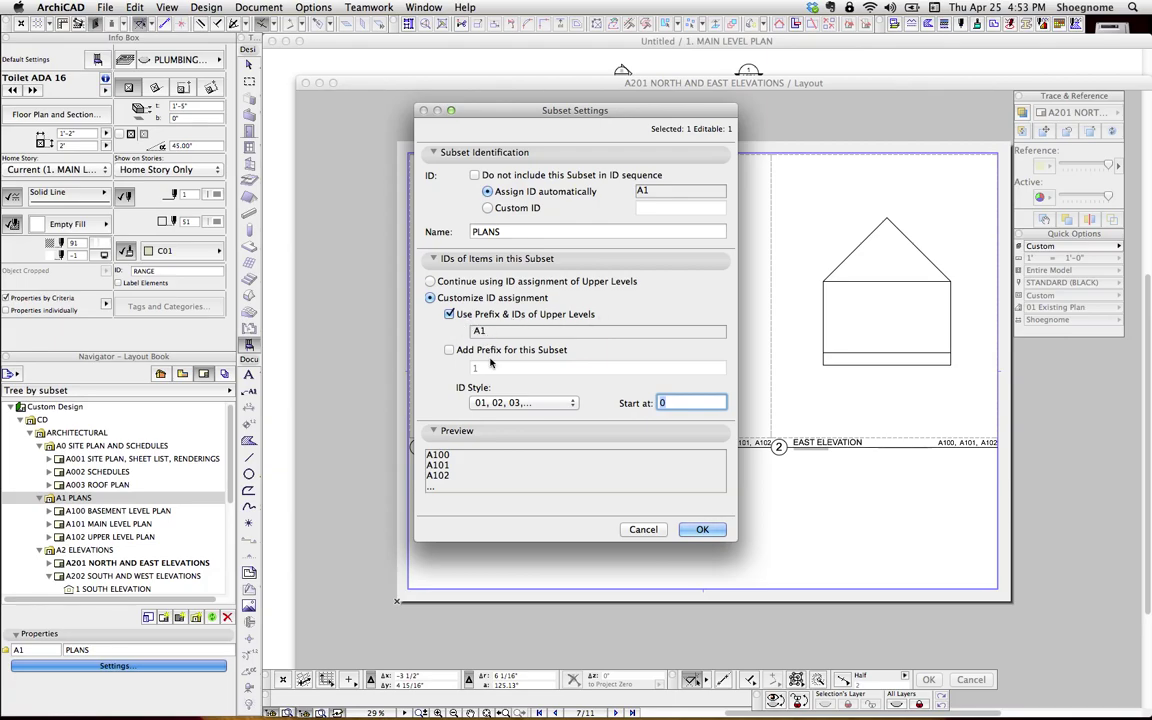
click(509, 402)
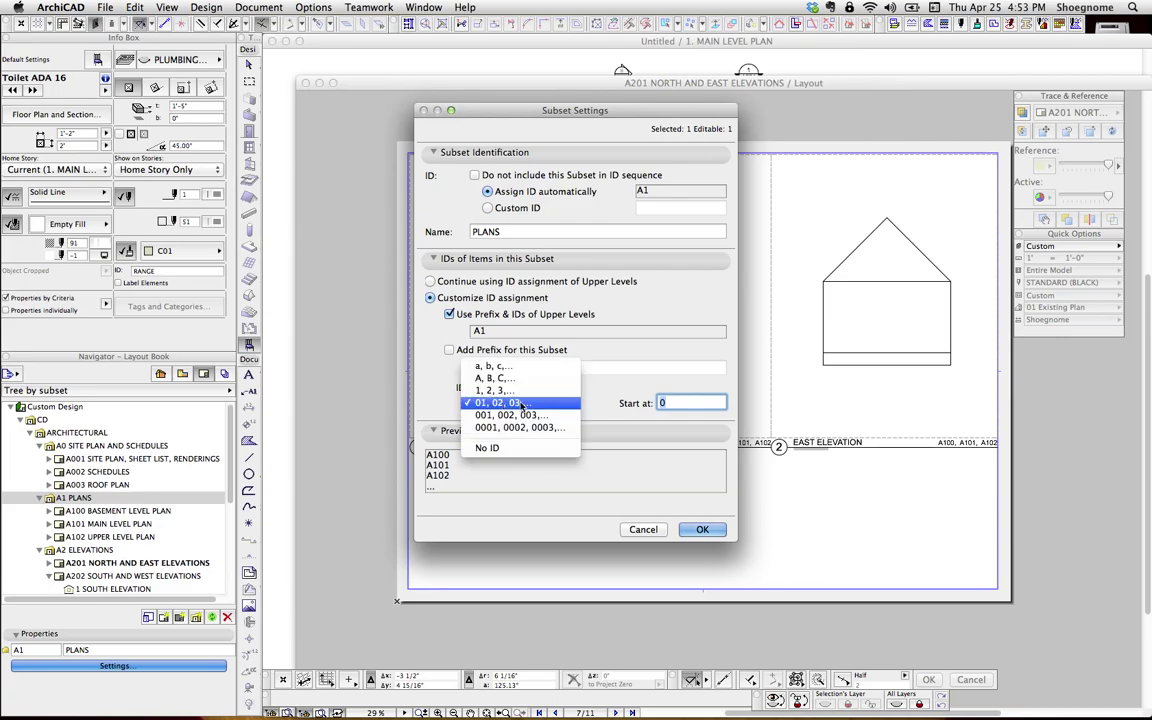
click(523, 404)
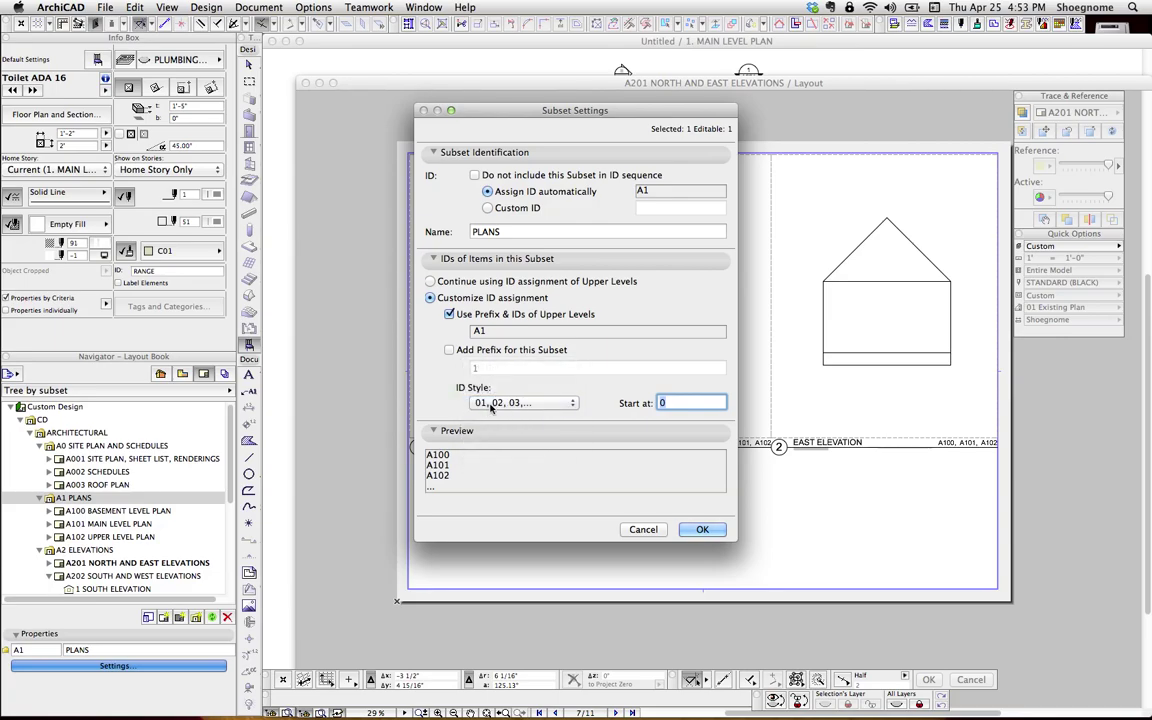
click(490, 404)
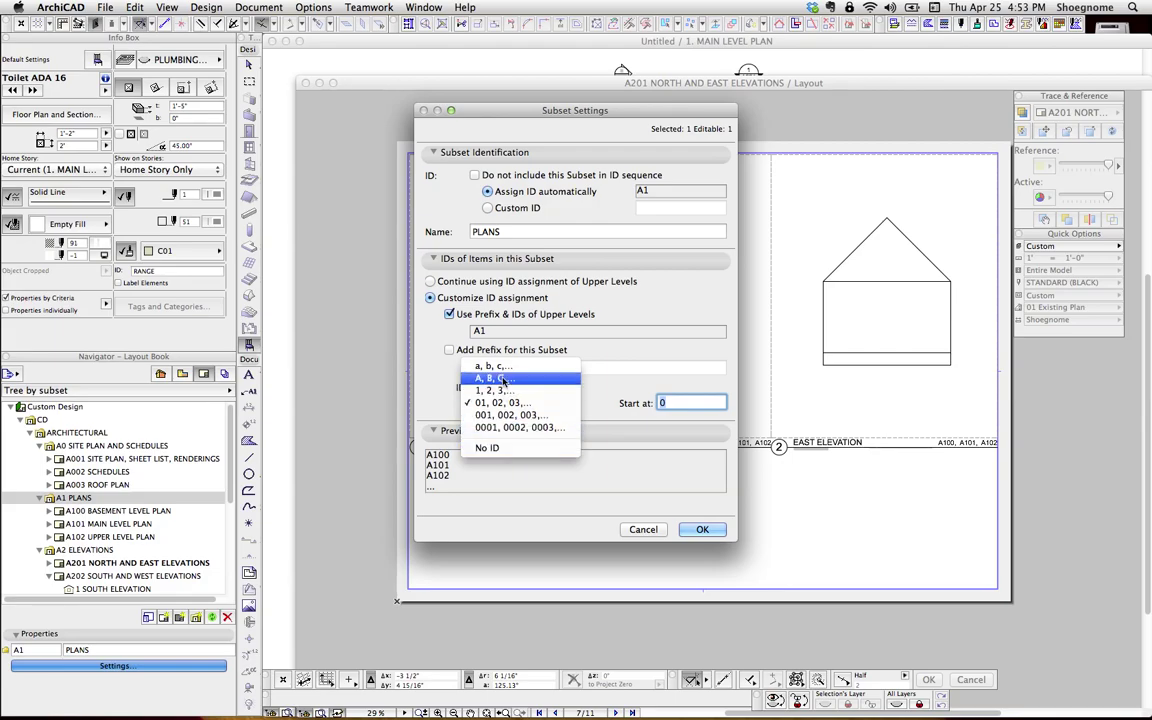
click(500, 379)
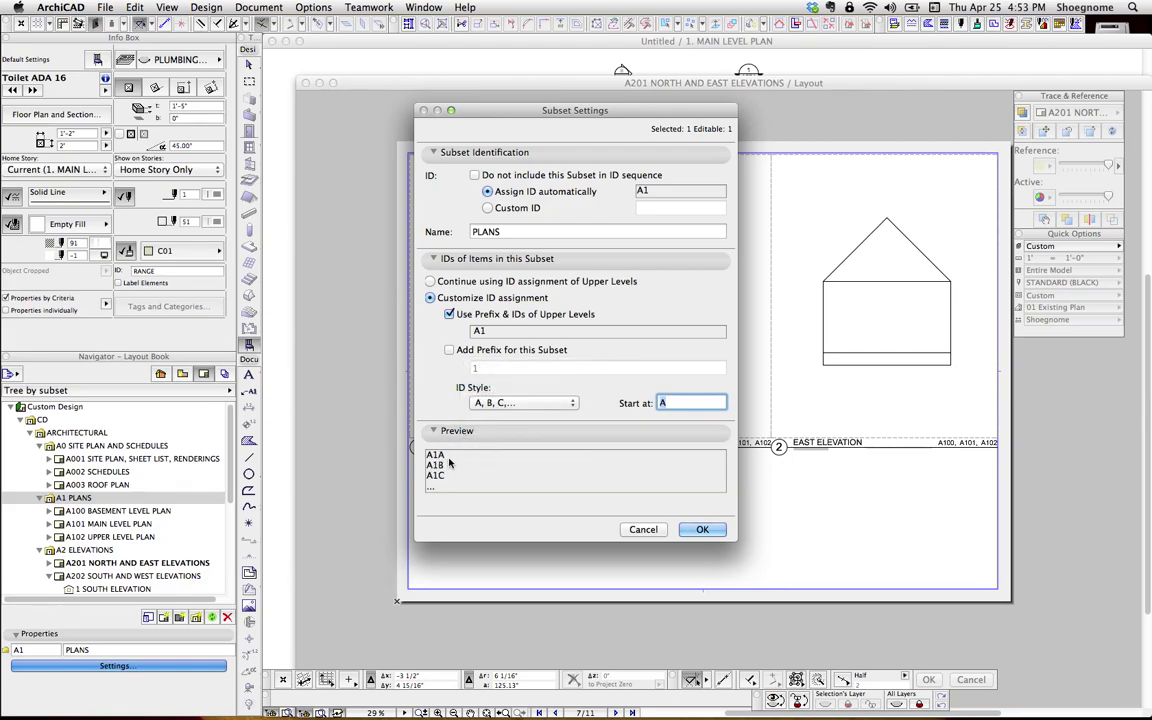
click(497, 403)
click(505, 452)
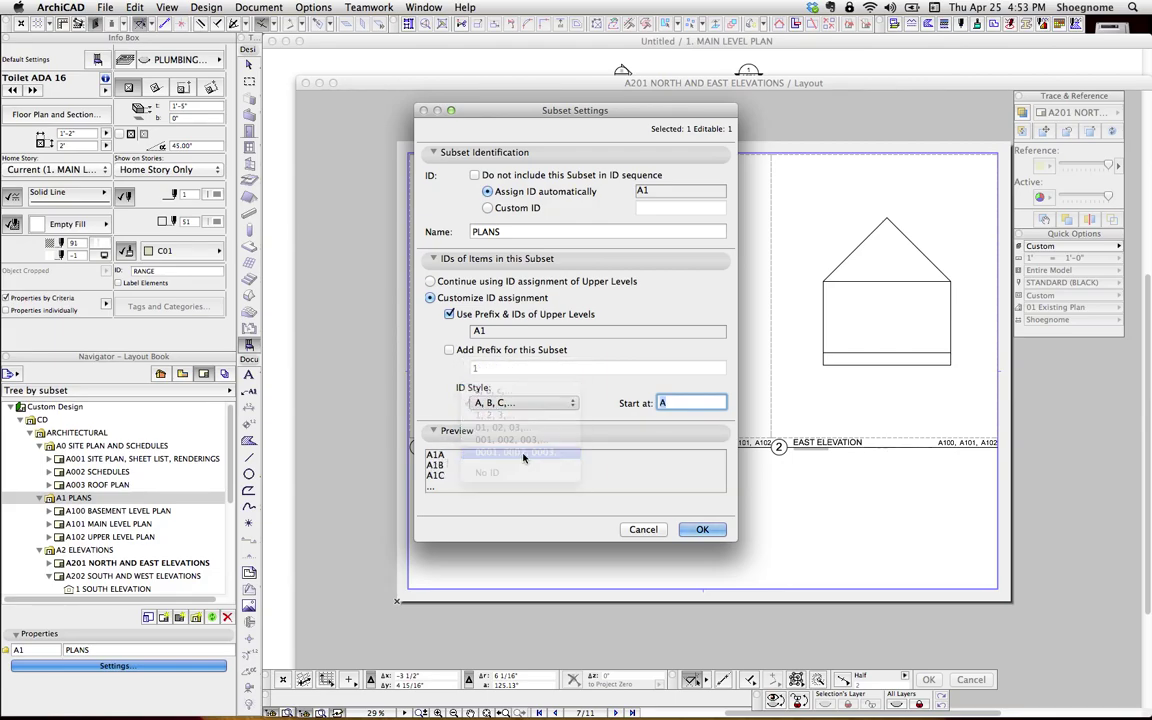
click(505, 401)
click(500, 378)
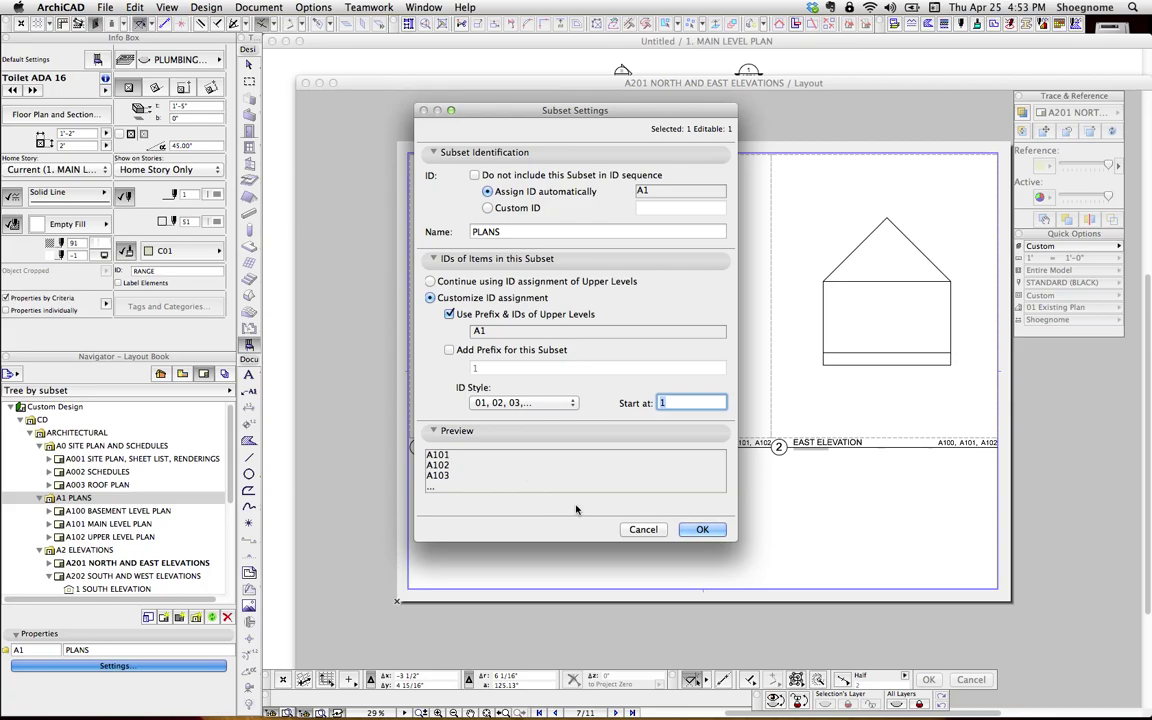
click(643, 529)
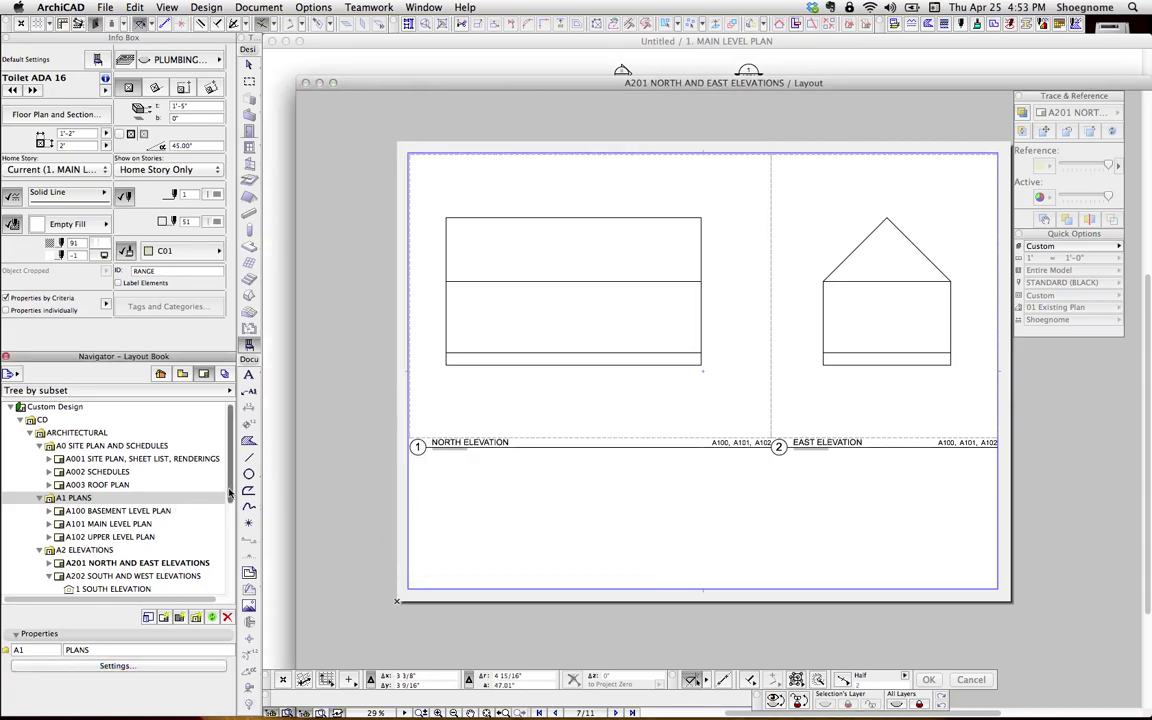
Create a new layout with the default name in the A1 PLANS subset, using the 18 x 24 master layout.
scroll(222, 476, down, 3)
scroll(228, 470, up, 3)
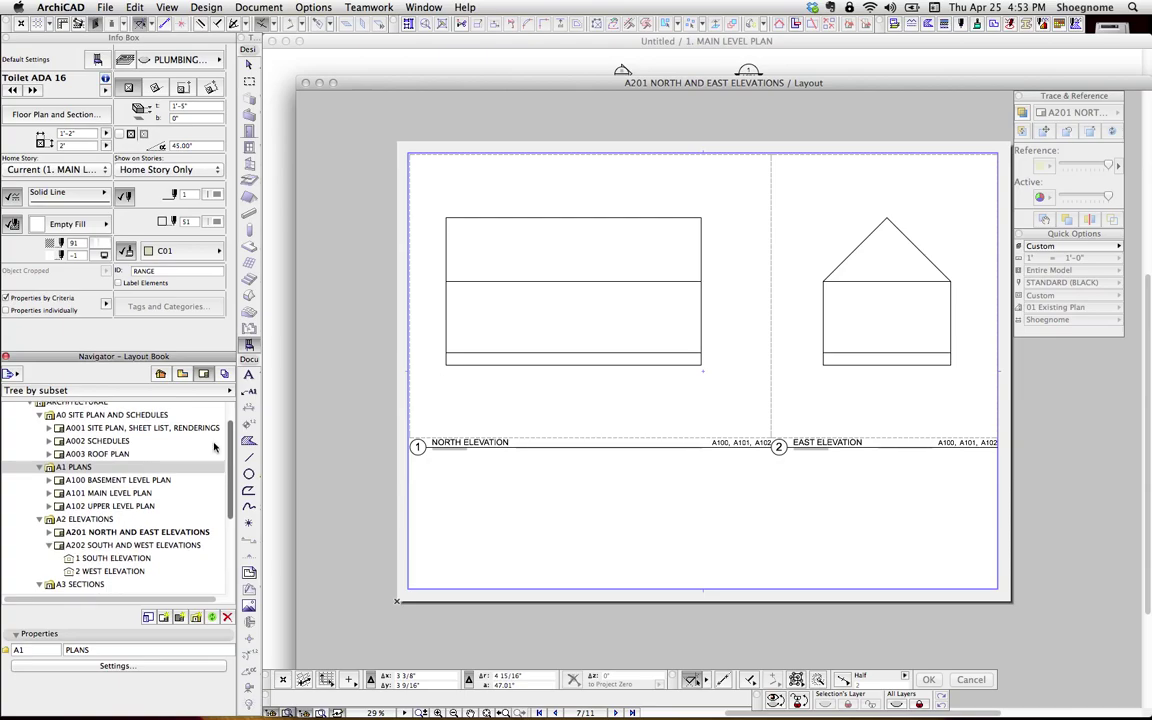
click(164, 618)
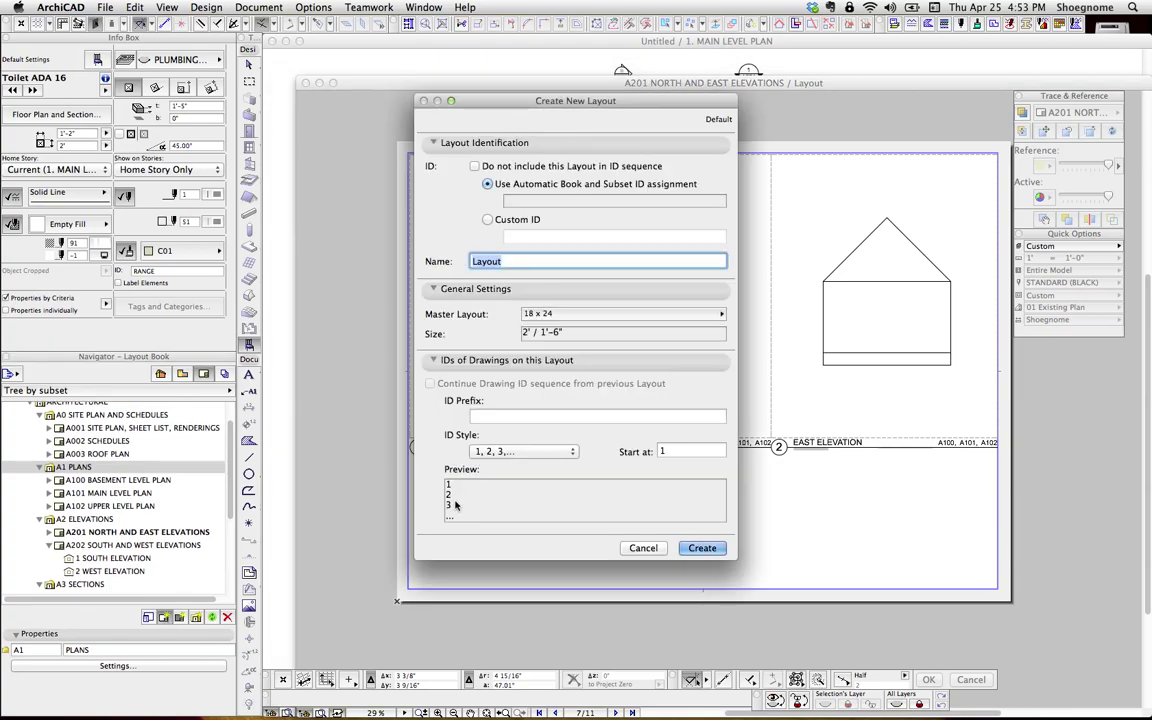
click(702, 548)
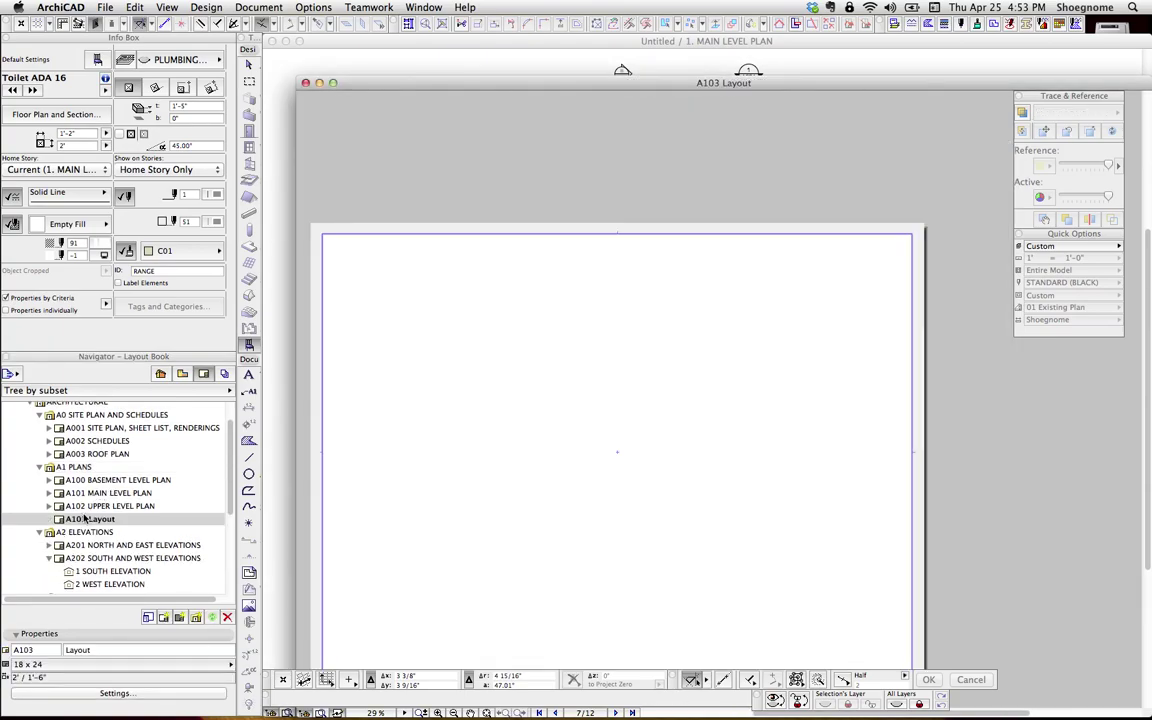
mouse_move(100, 506)
mouse_down()
mouse_move(90, 521)
mouse_move(100, 493)
mouse_up()
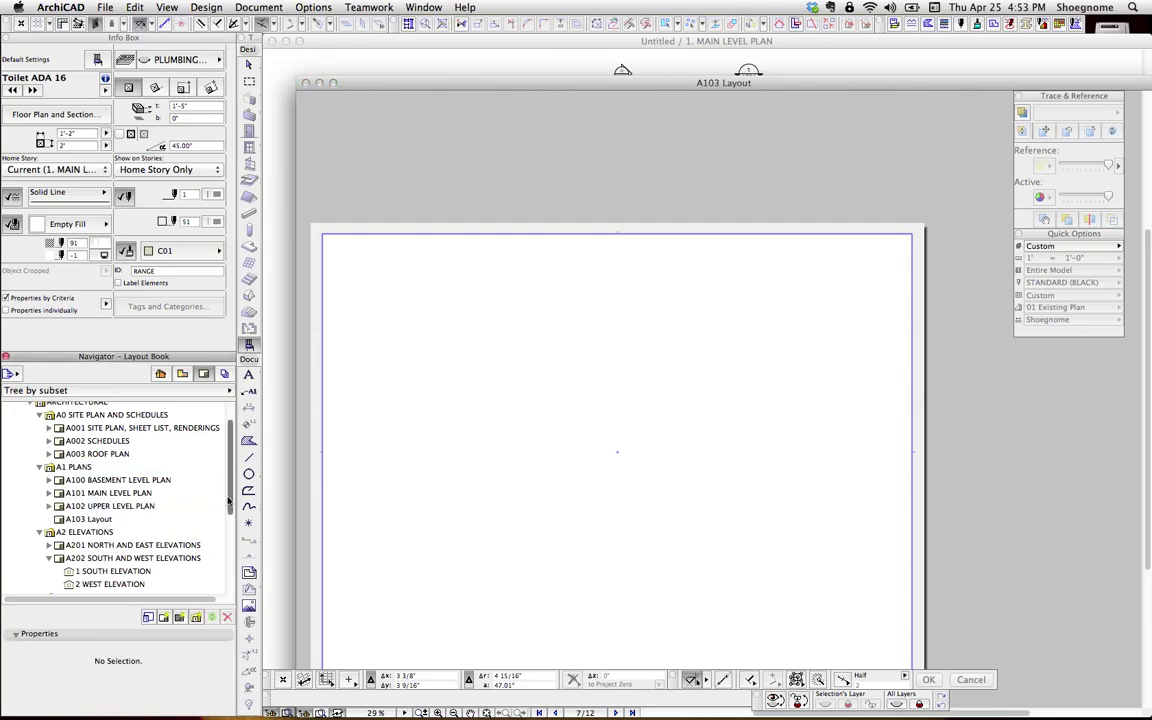
Look through the Layout Book from the A1 PLANS subset to the subset after A5 DETAILS to compare sheet numbering.
scroll(228, 502, down, 3)
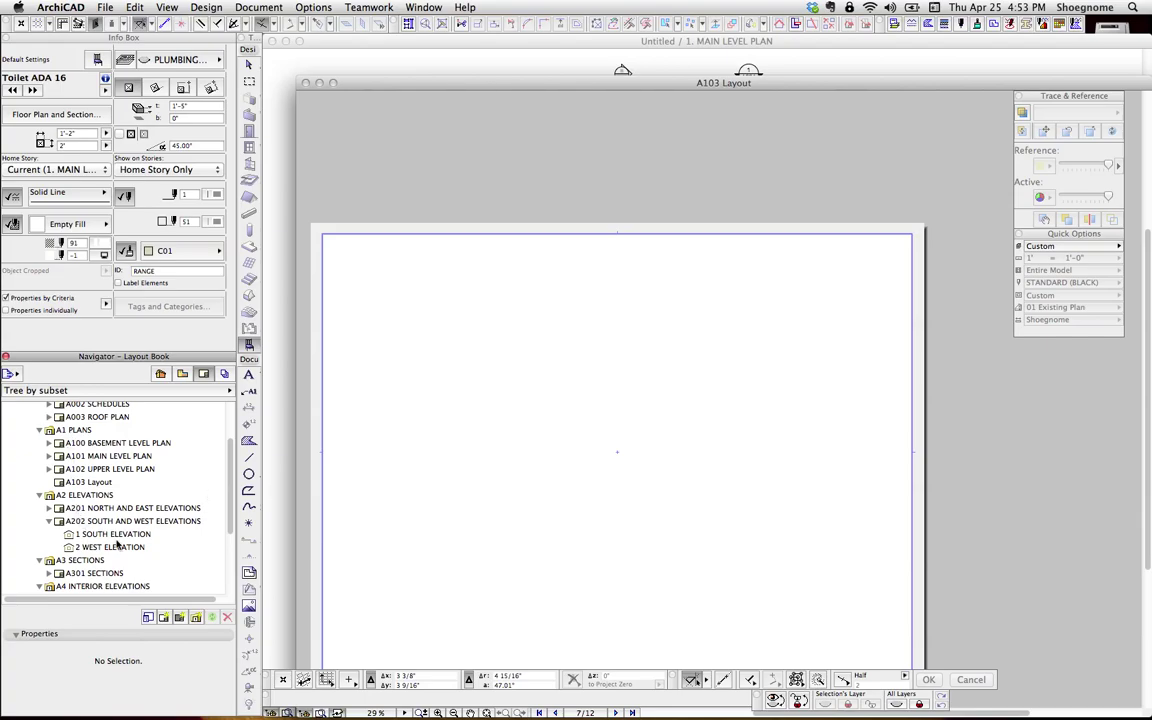
click(73, 431)
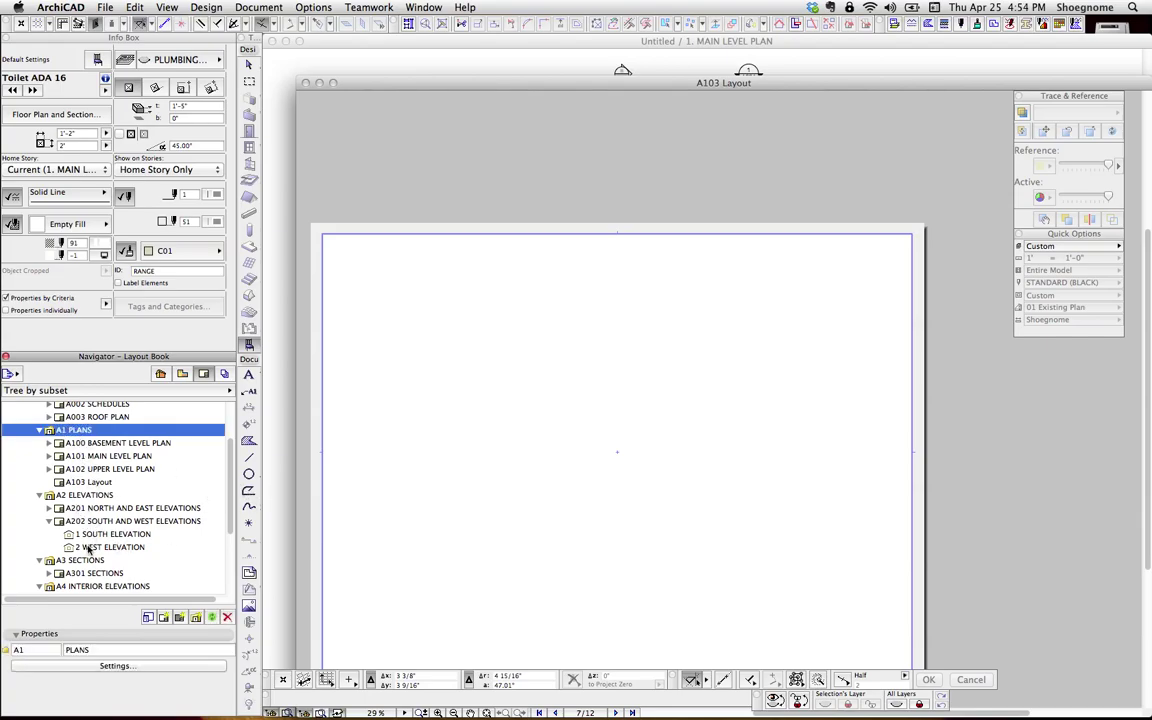
scroll(195, 460, down, 3)
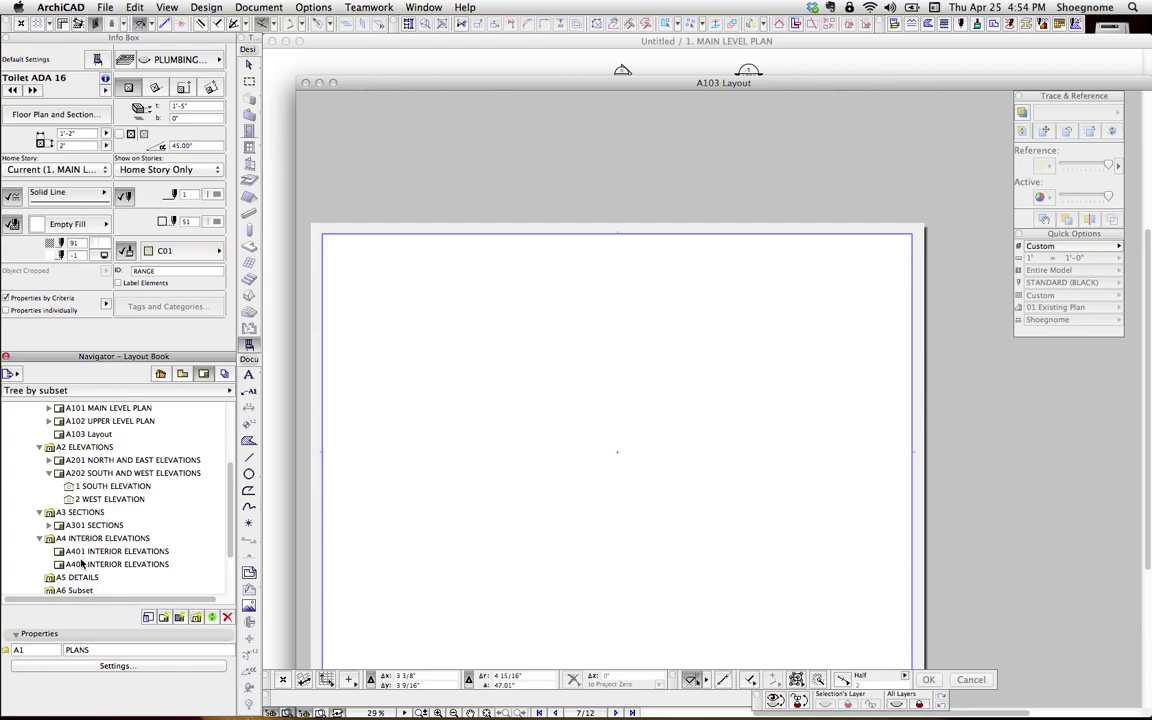
scroll(225, 470, down, 3)
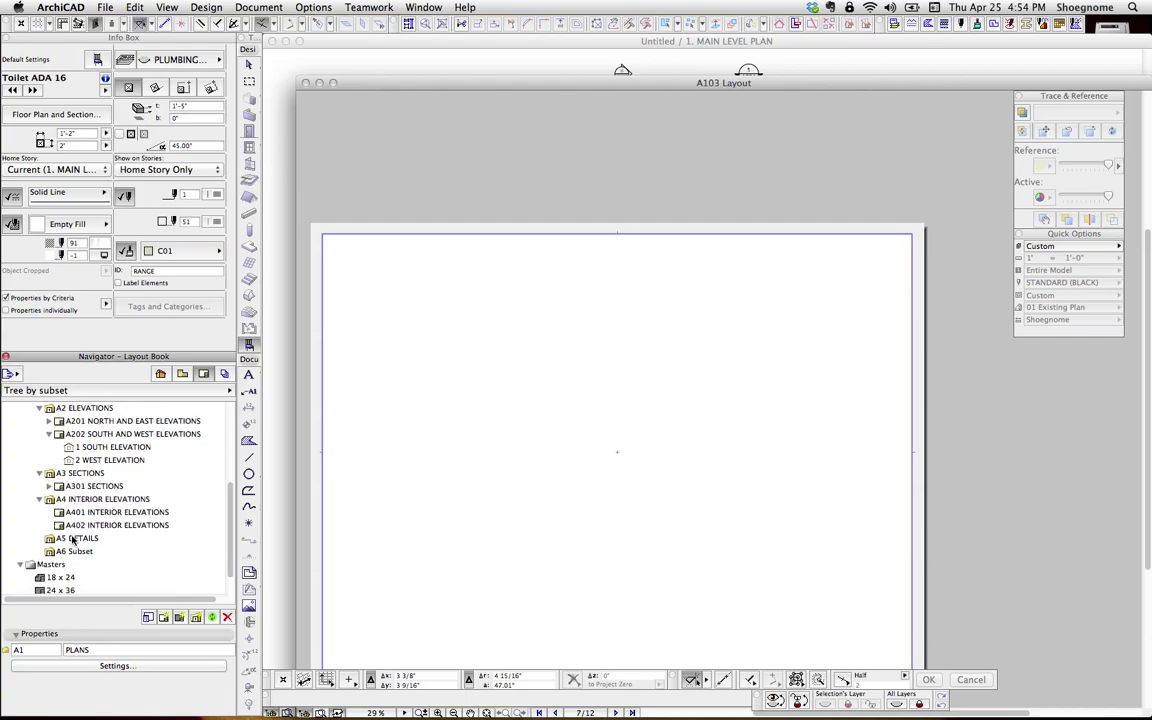
Select the A5 DETAILS subset and review how the Layout Book is organized from A0 SITE PLAN AND SCHEDULES through A5 DETAILS.
click(72, 540)
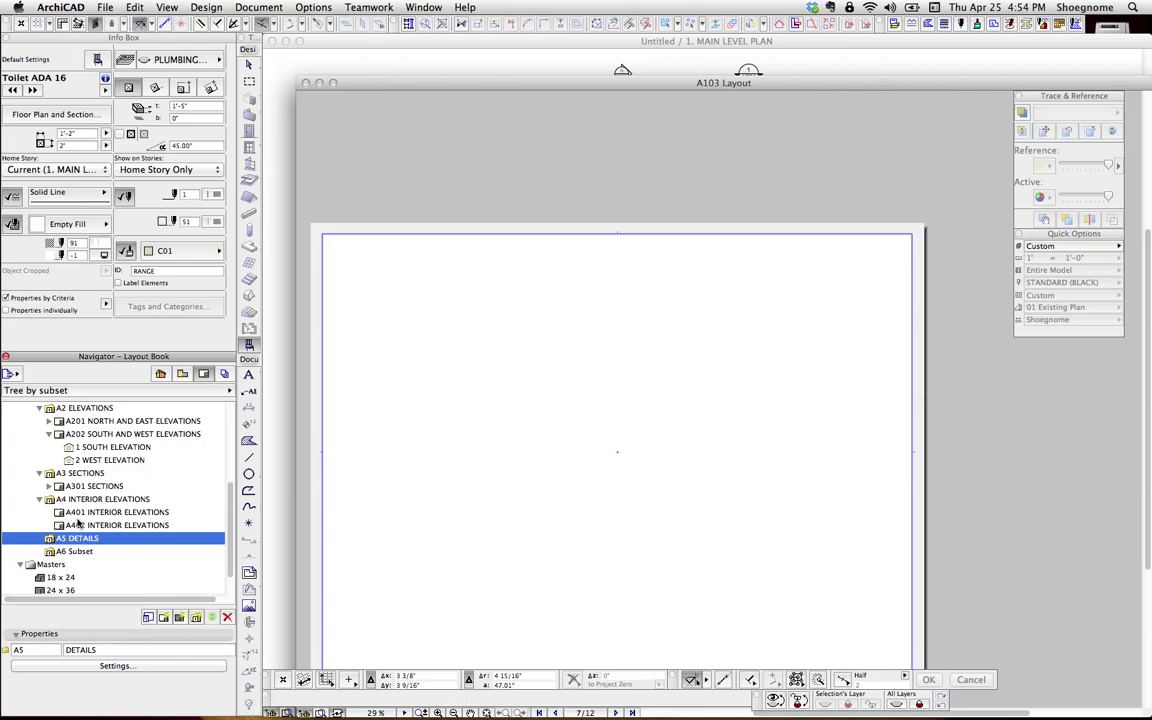
scroll(215, 450, up, 6)
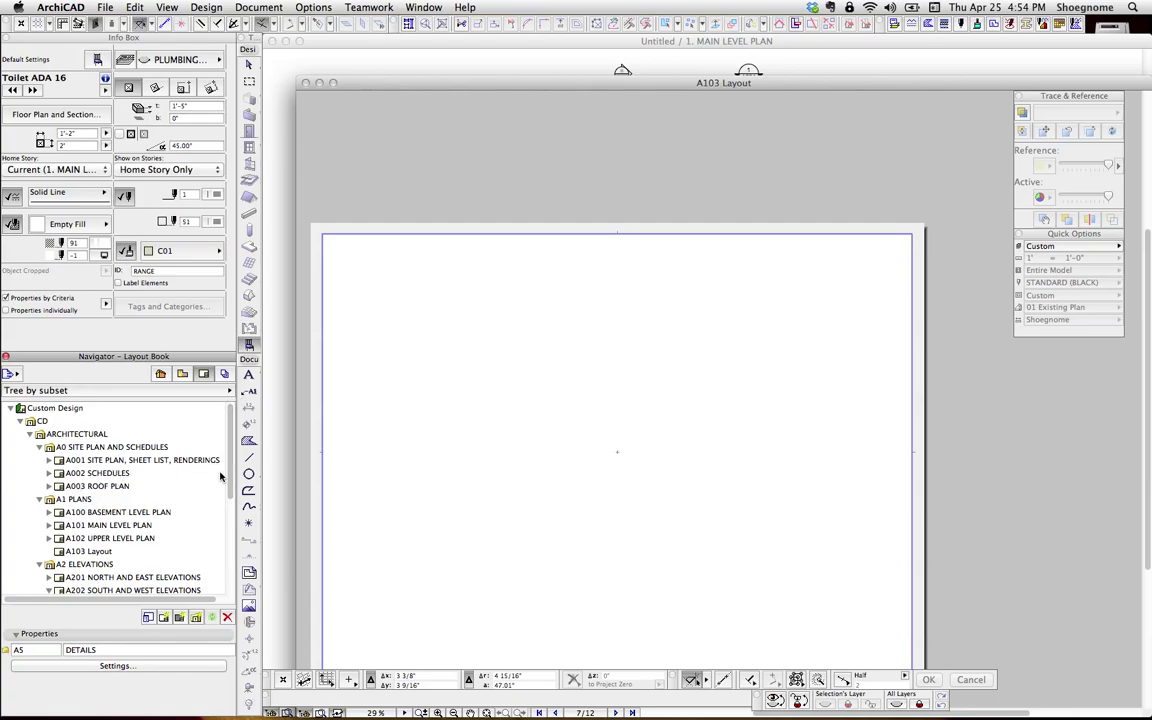
scroll(230, 520, down, 5)
scroll(230, 530, down, 1)
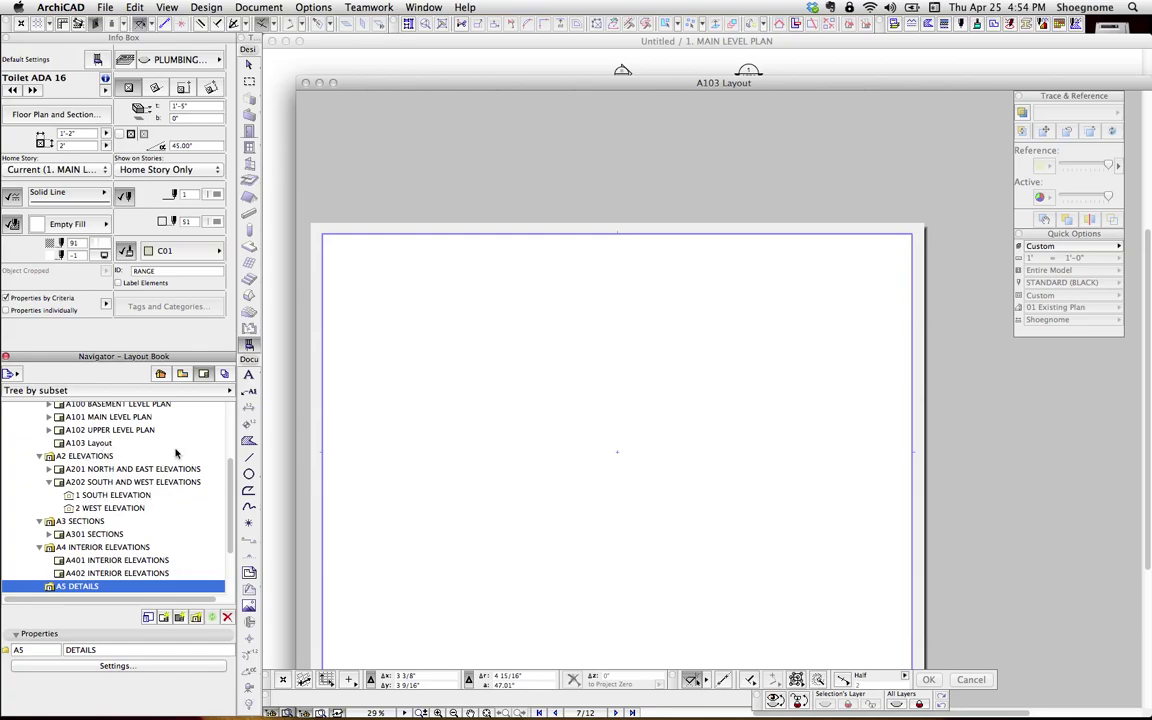
scroll(215, 450, down, 2)
scroll(233, 467, up, 3)
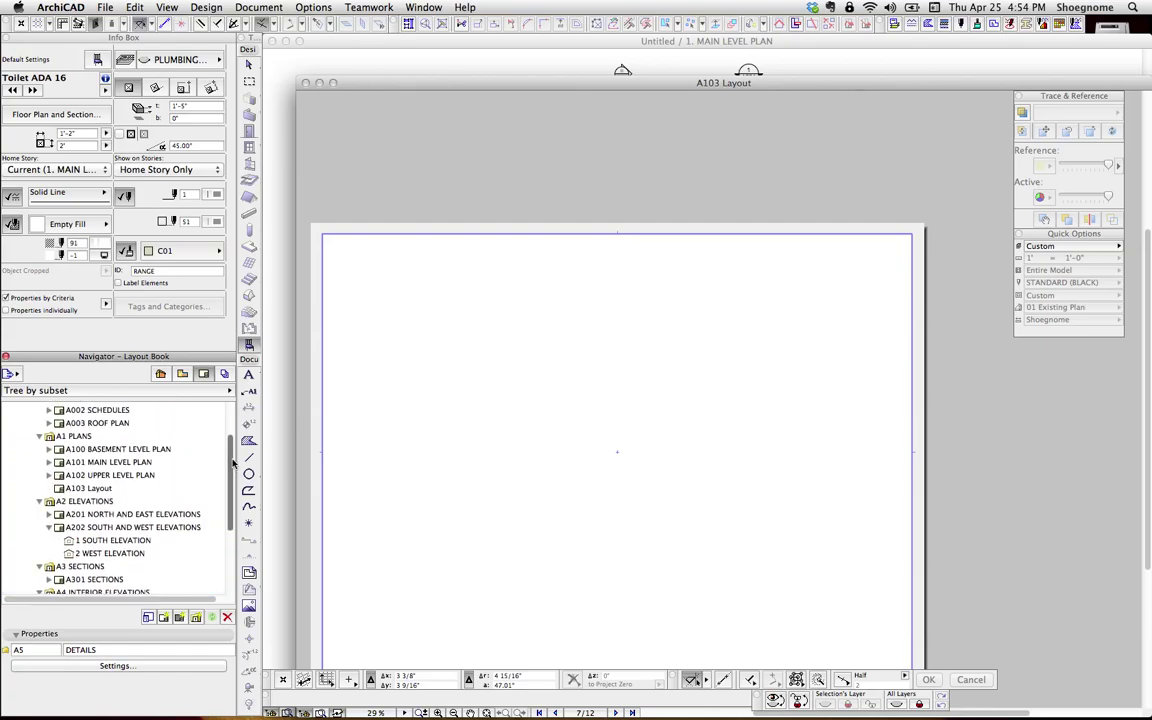
scroll(229, 462, up, 3)
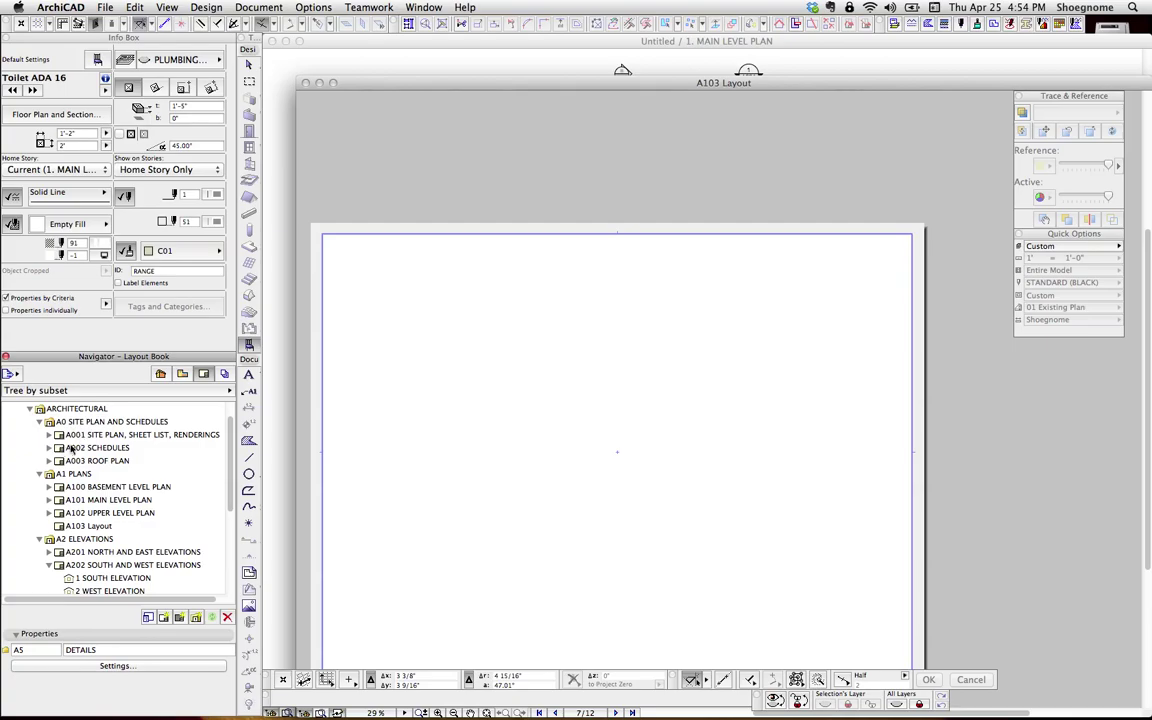
scroll(83, 441, down, 5)
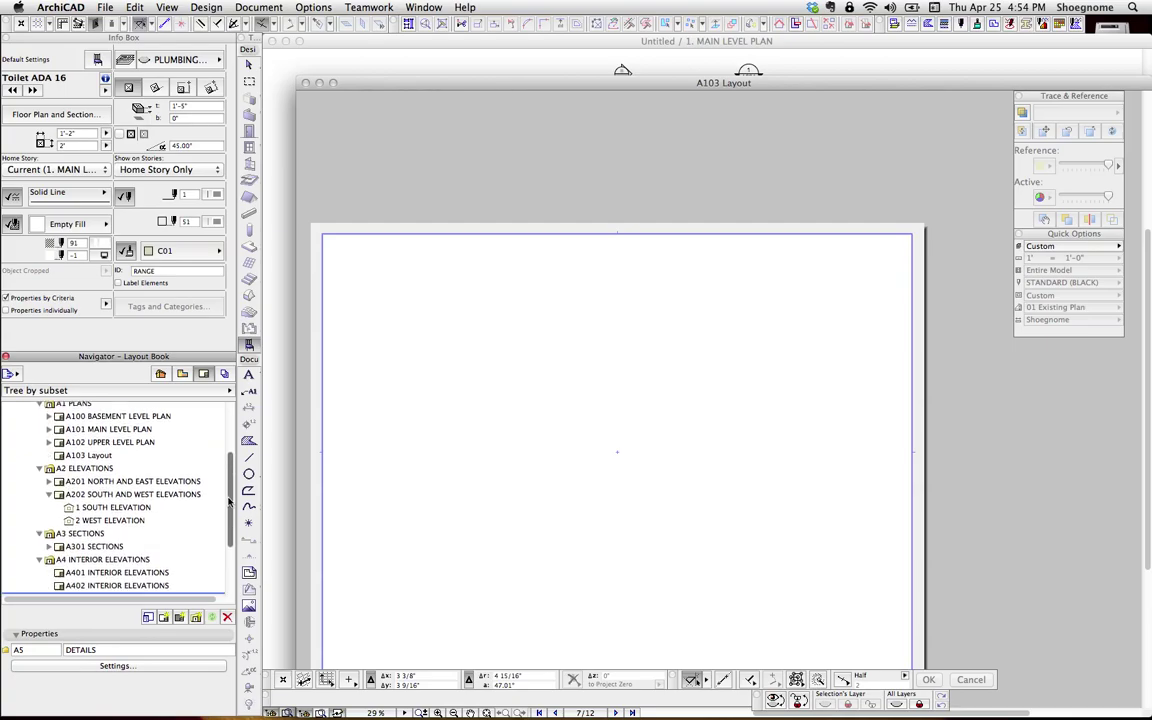
scroll(80, 460, up, 4)
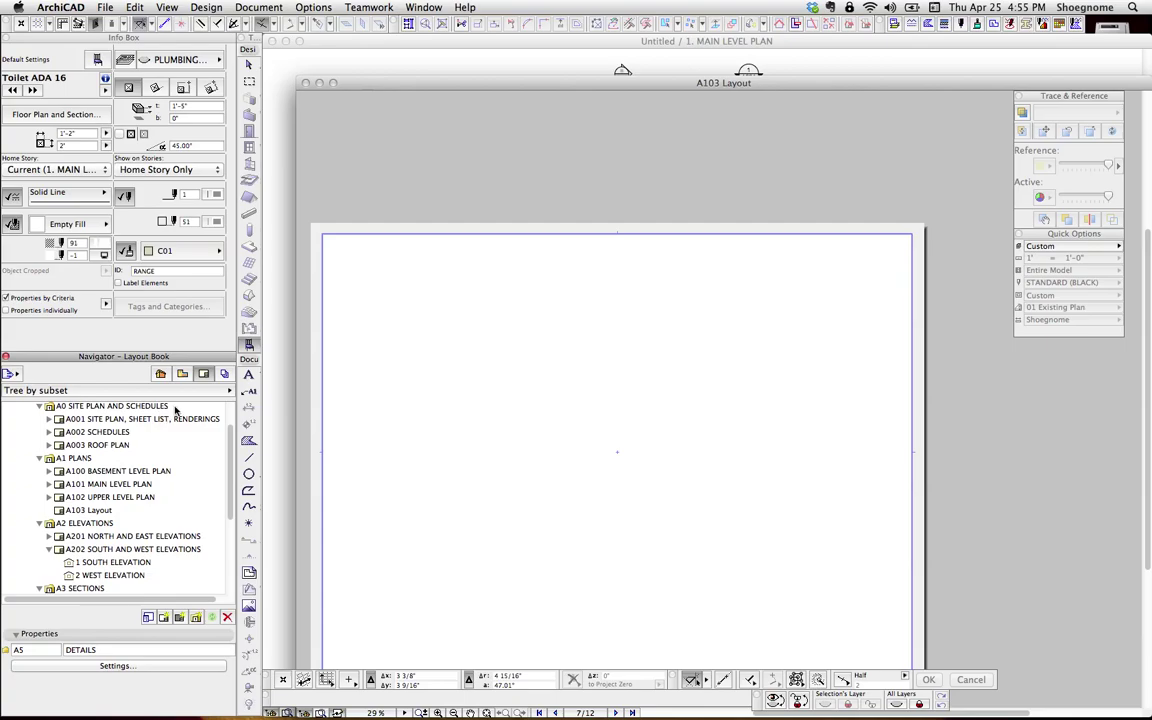
View the RENDERINGS publisher set with its exterior and interior views, and check the other available publisher sets.
click(225, 374)
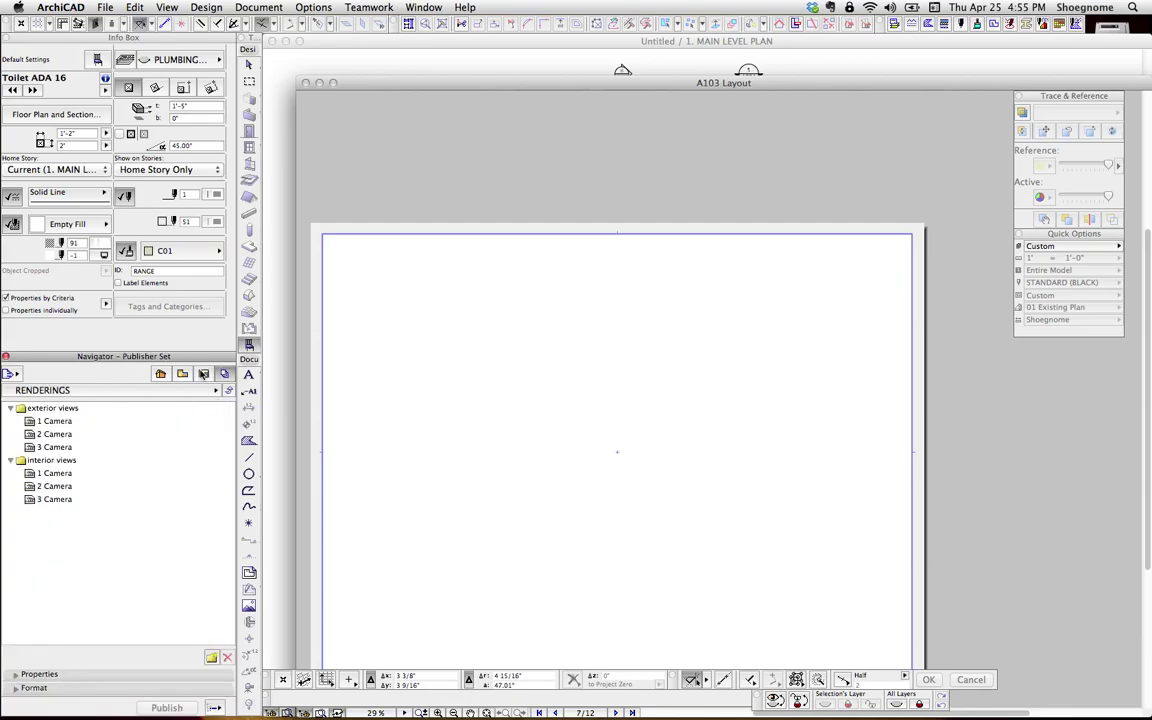
click(215, 390)
click(262, 403)
Return to the Layout Book and look through its subsets down to the master layouts.
click(203, 375)
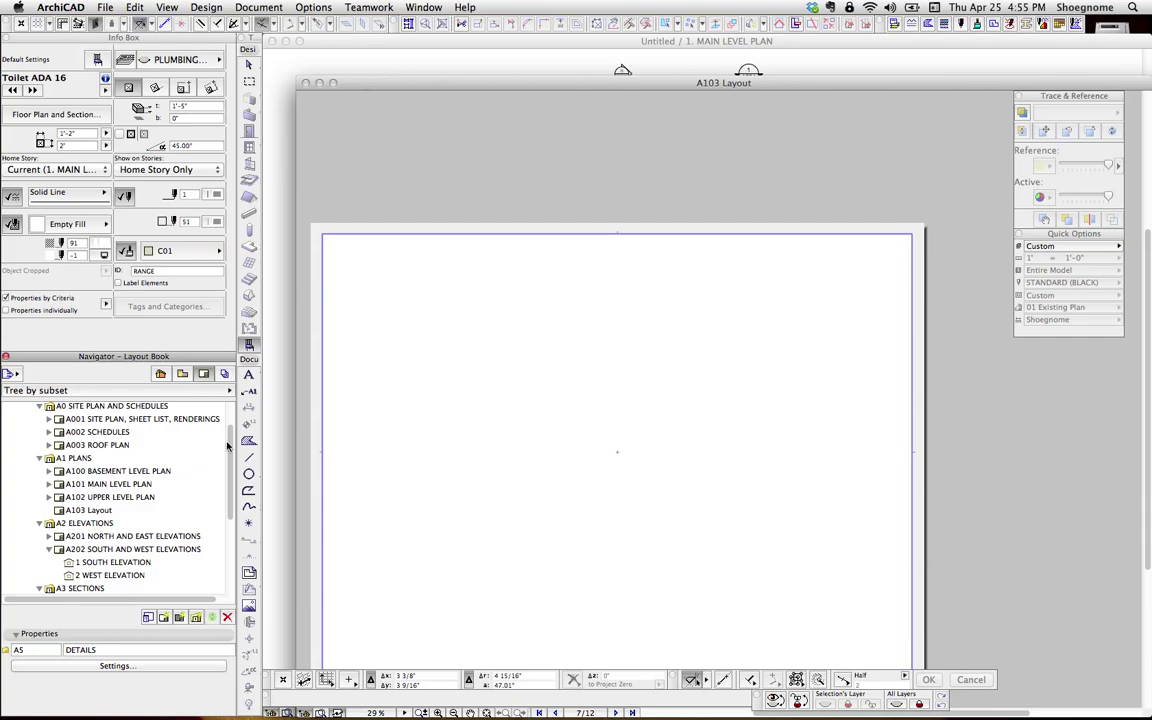
scroll(229, 442, up, 3)
scroll(233, 457, down, 1)
scroll(233, 457, down, 5)
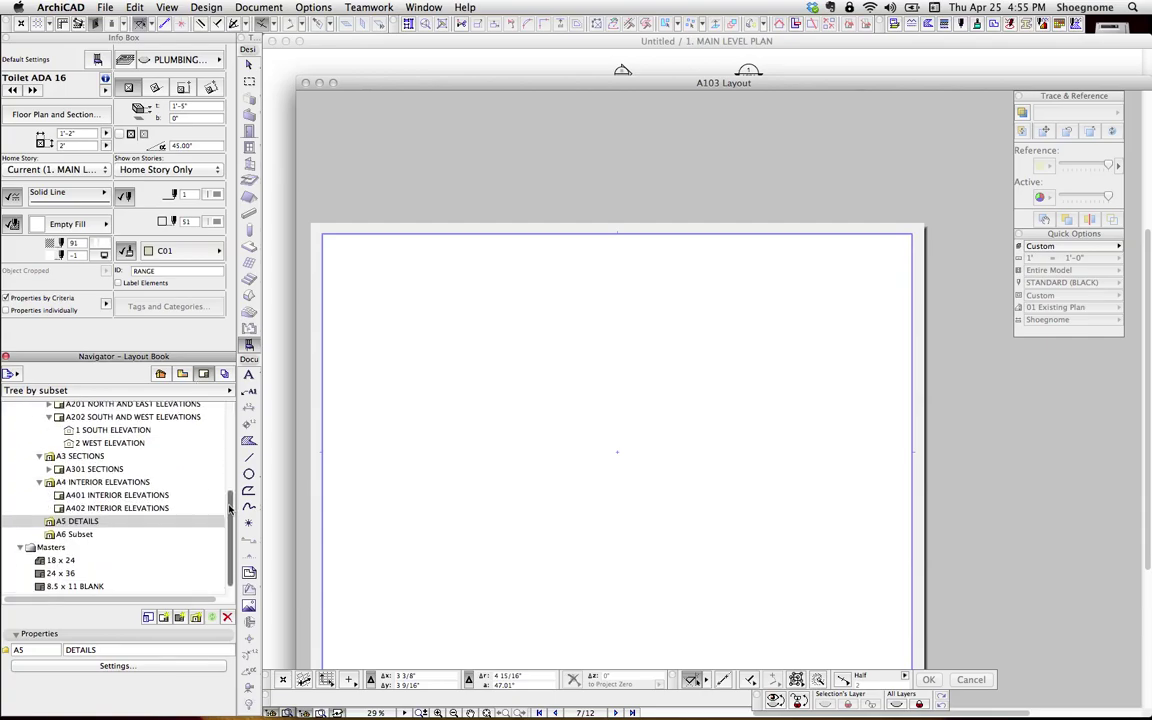